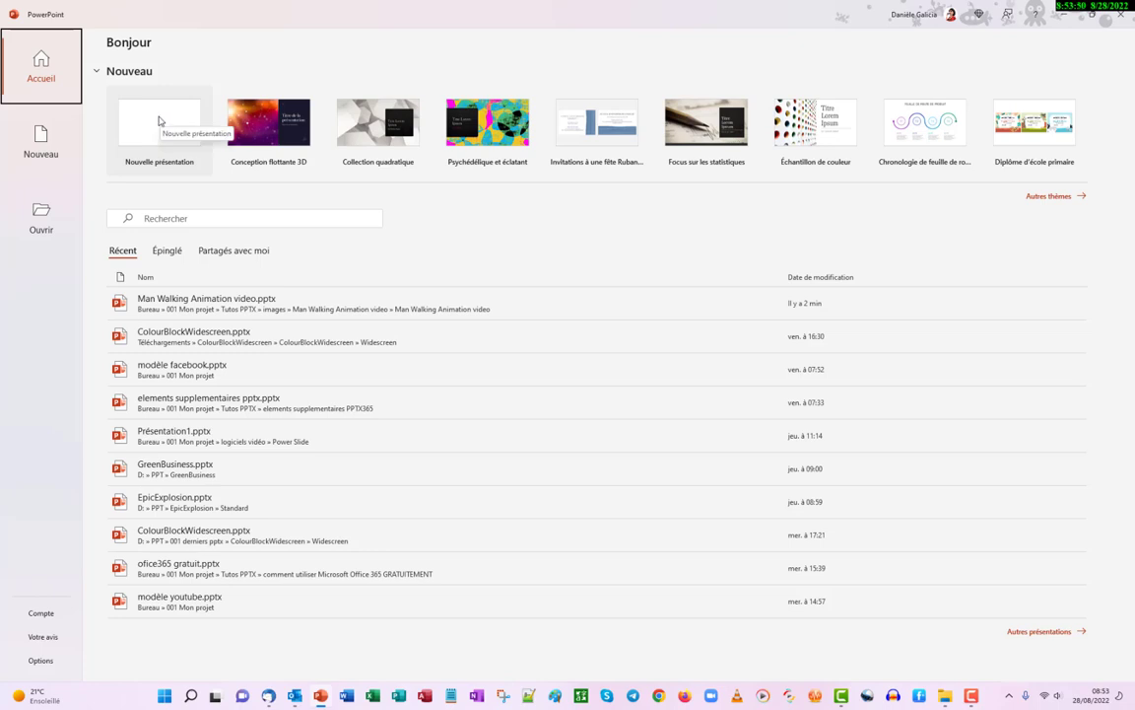
Step: Create a new blank presentation and set its slide to the Vide layout
left_click(155, 129)
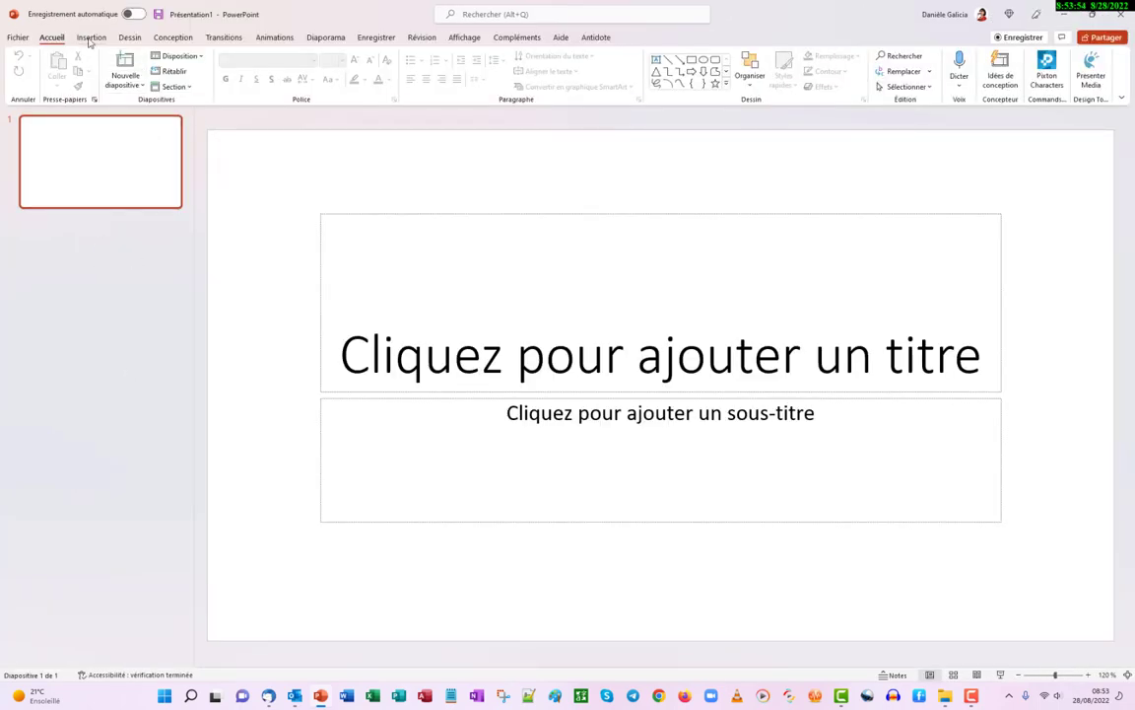
left_click(177, 56)
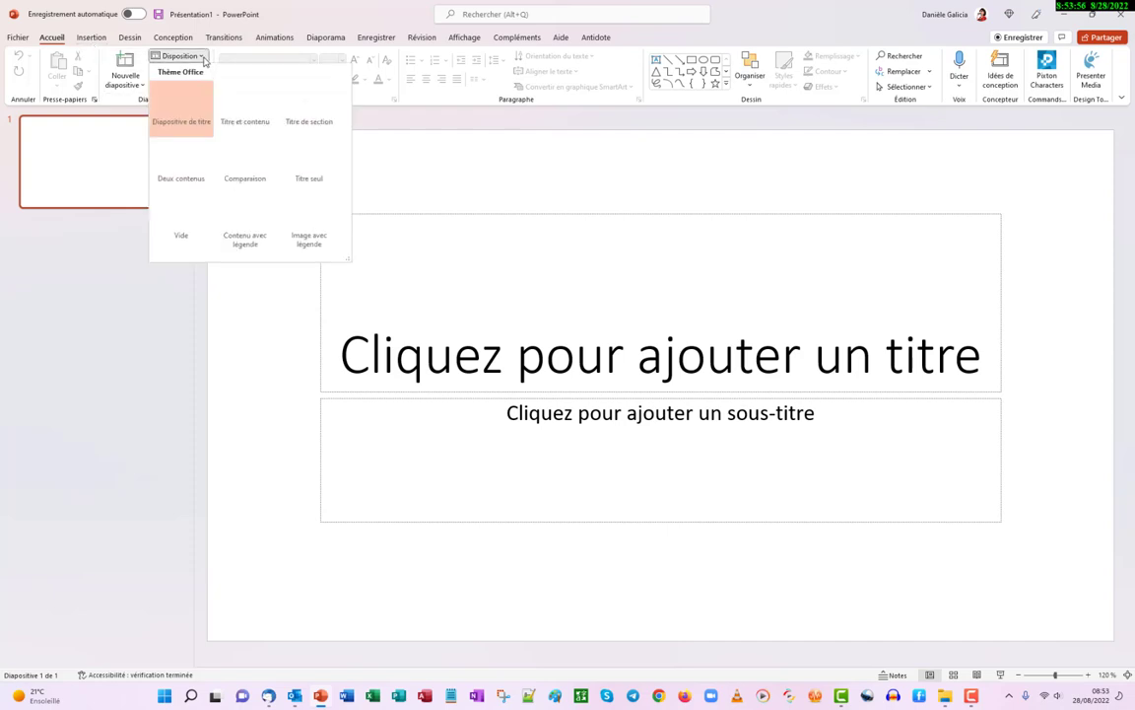
left_click(175, 203)
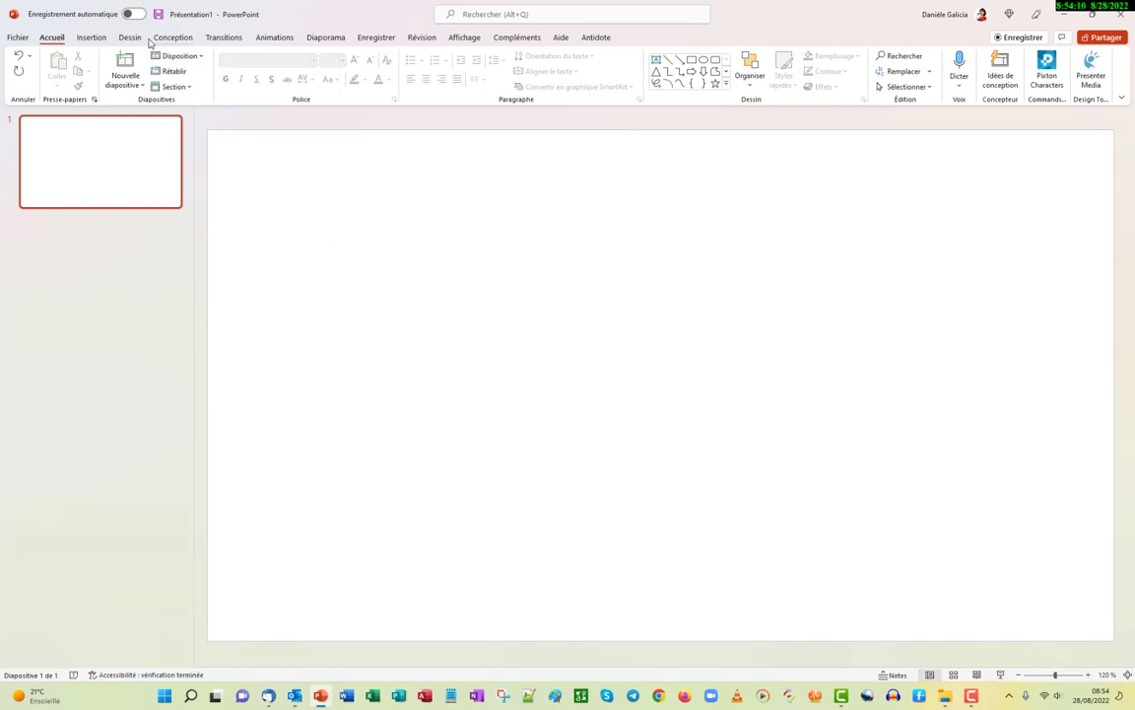
Step: Draw a rounded rectangle on the left side of the slide
left_click(91, 38)
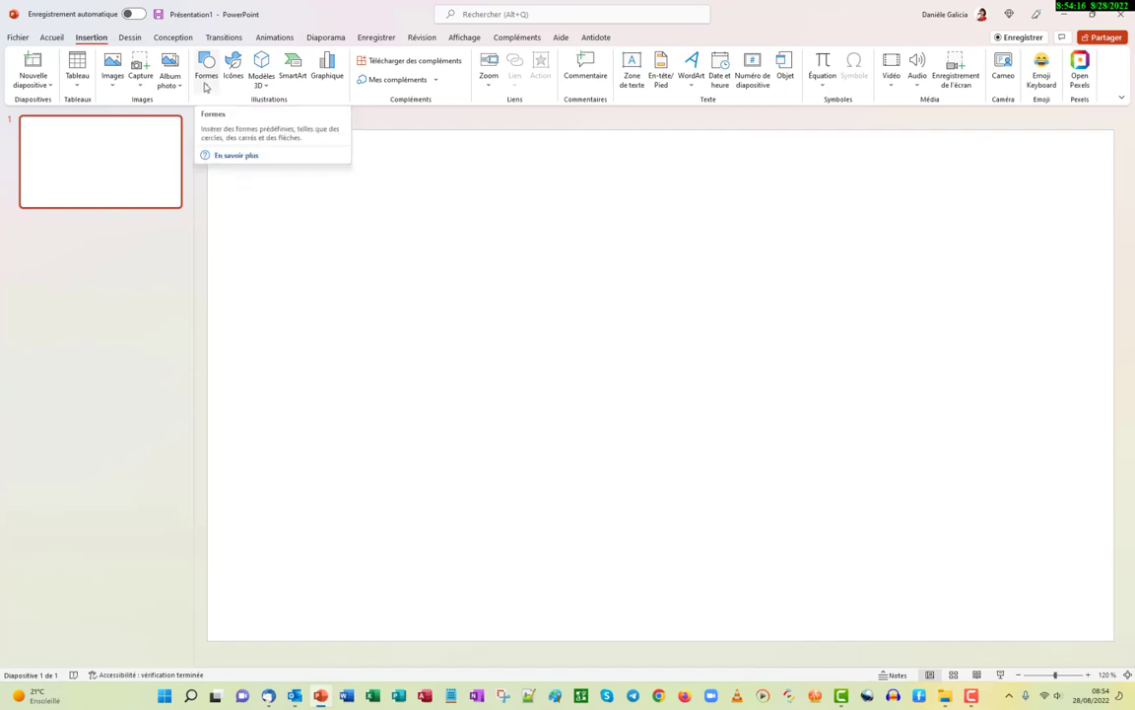
left_click(207, 85)
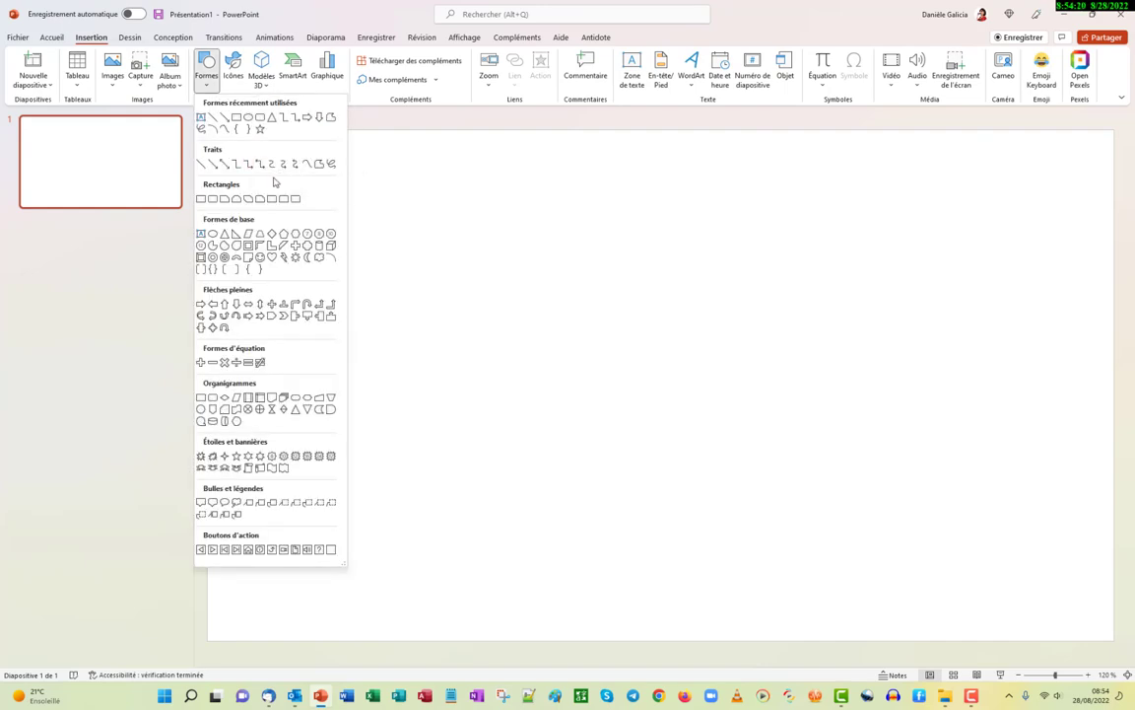
left_click(249, 118)
left_click_drag(283, 255, 424, 332)
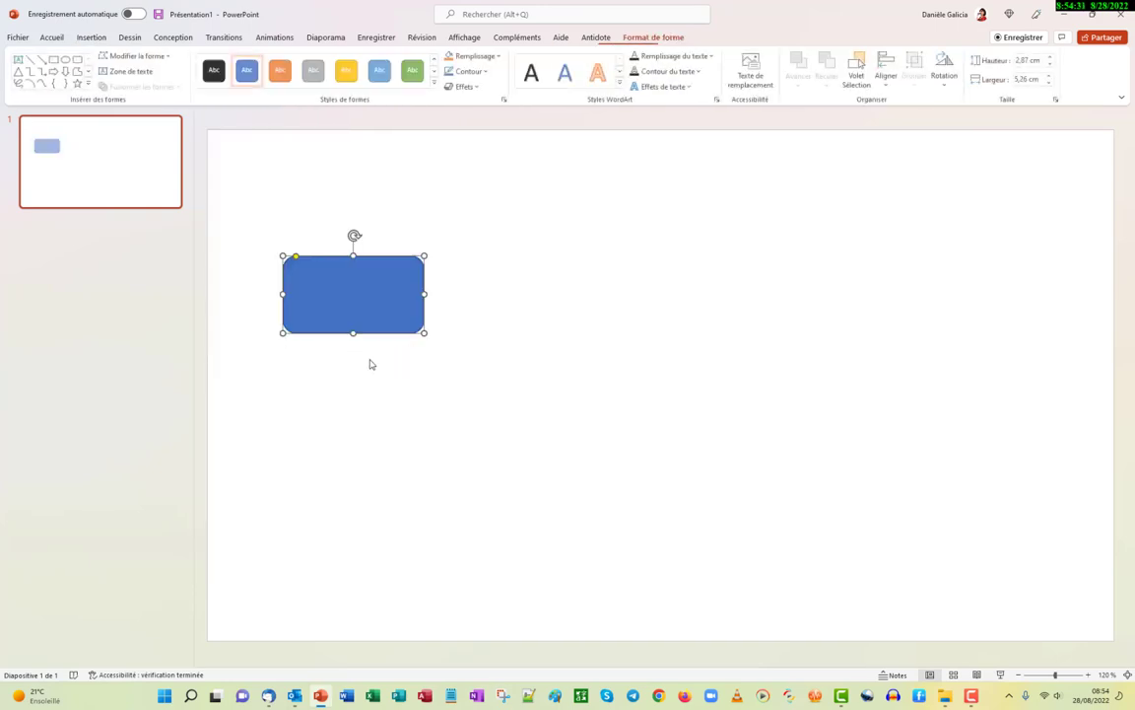
Step: Duplicate the rounded rectangle and stack the copy below the first, left edges aligned
right_click(351, 306)
left_click(349, 318)
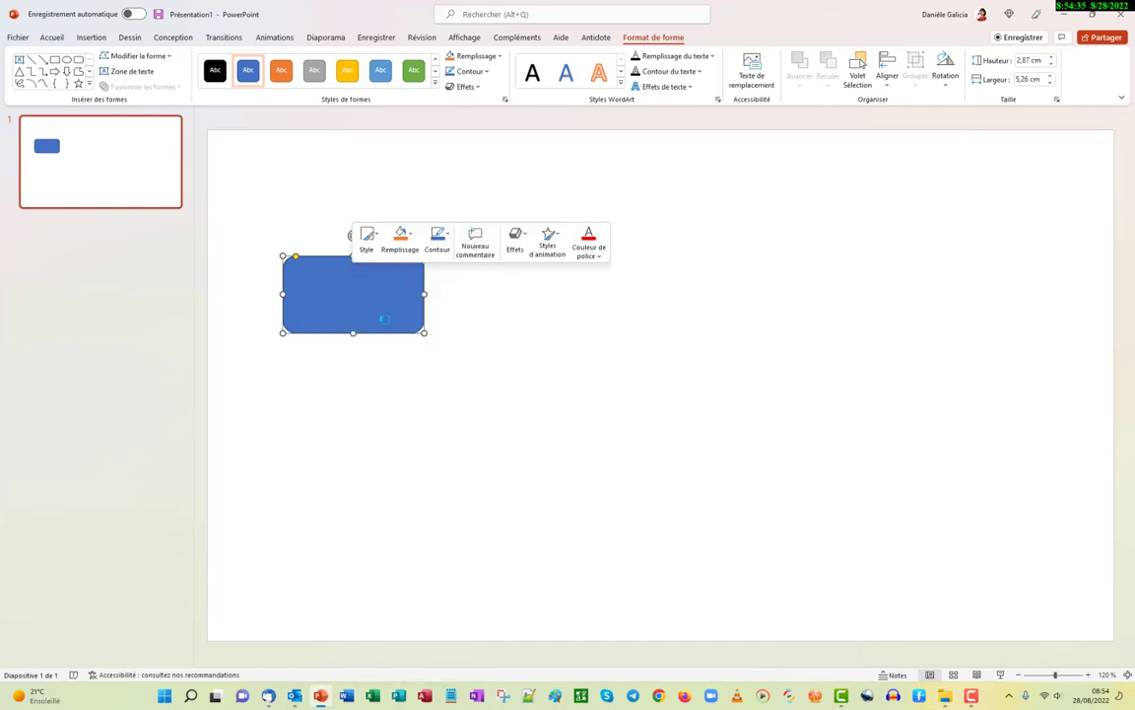
left_click(380, 442)
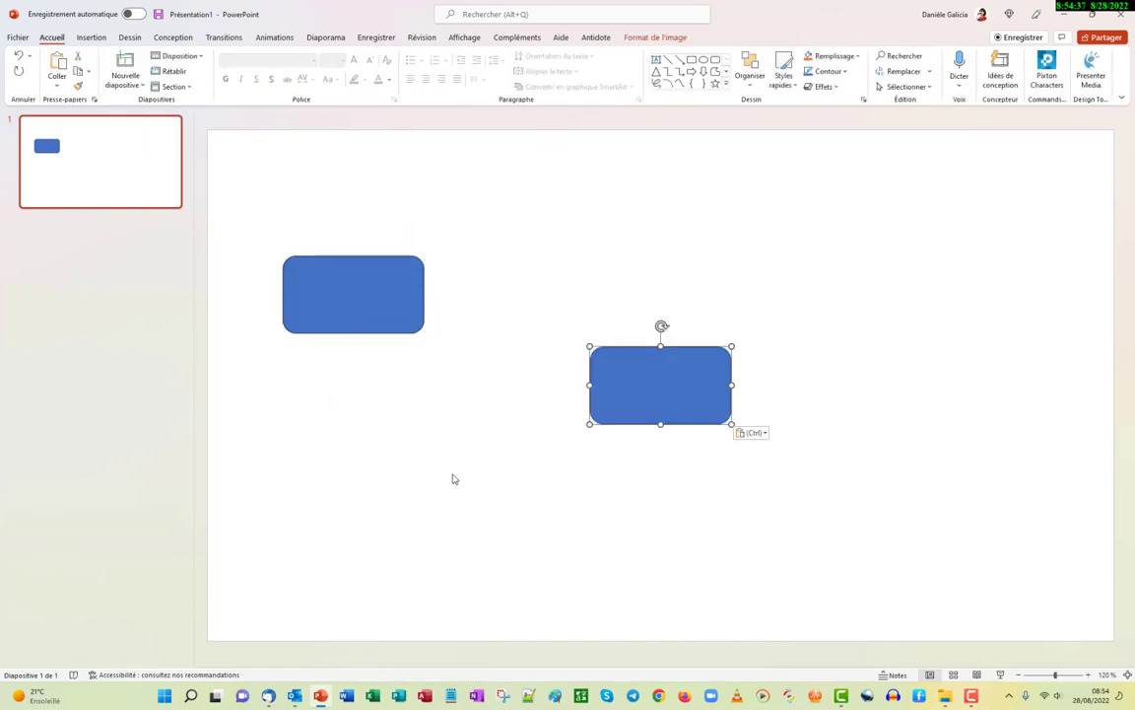
left_click_drag(627, 394, 319, 445)
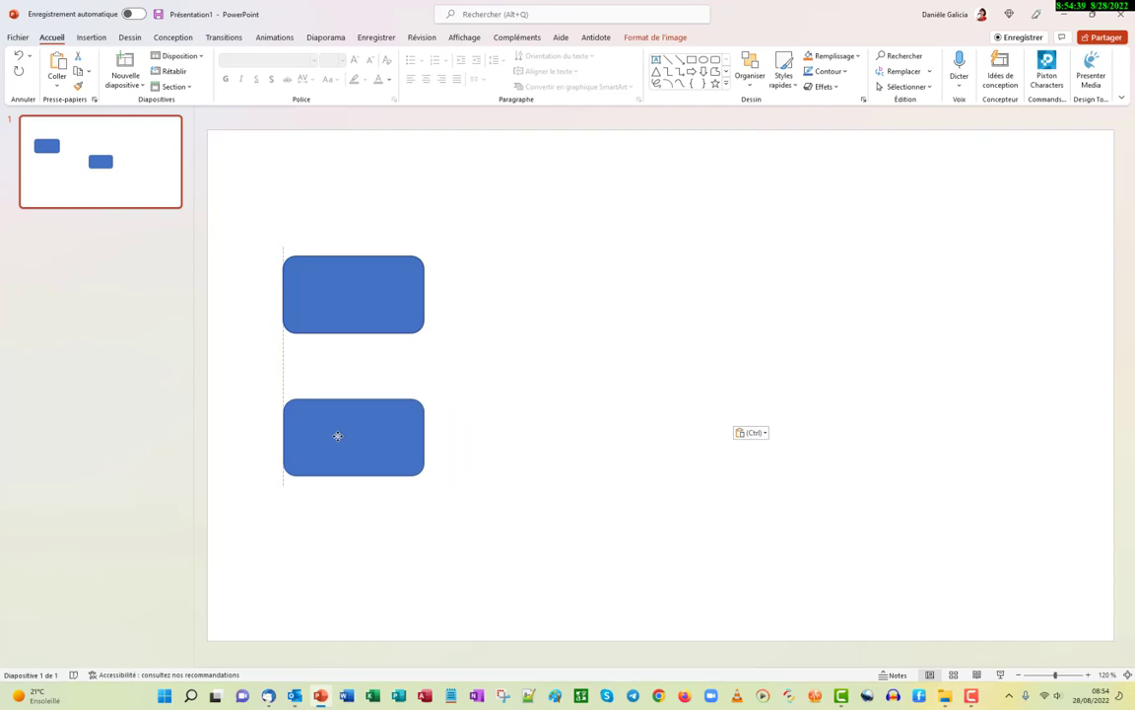
left_click(350, 307)
left_click(857, 56)
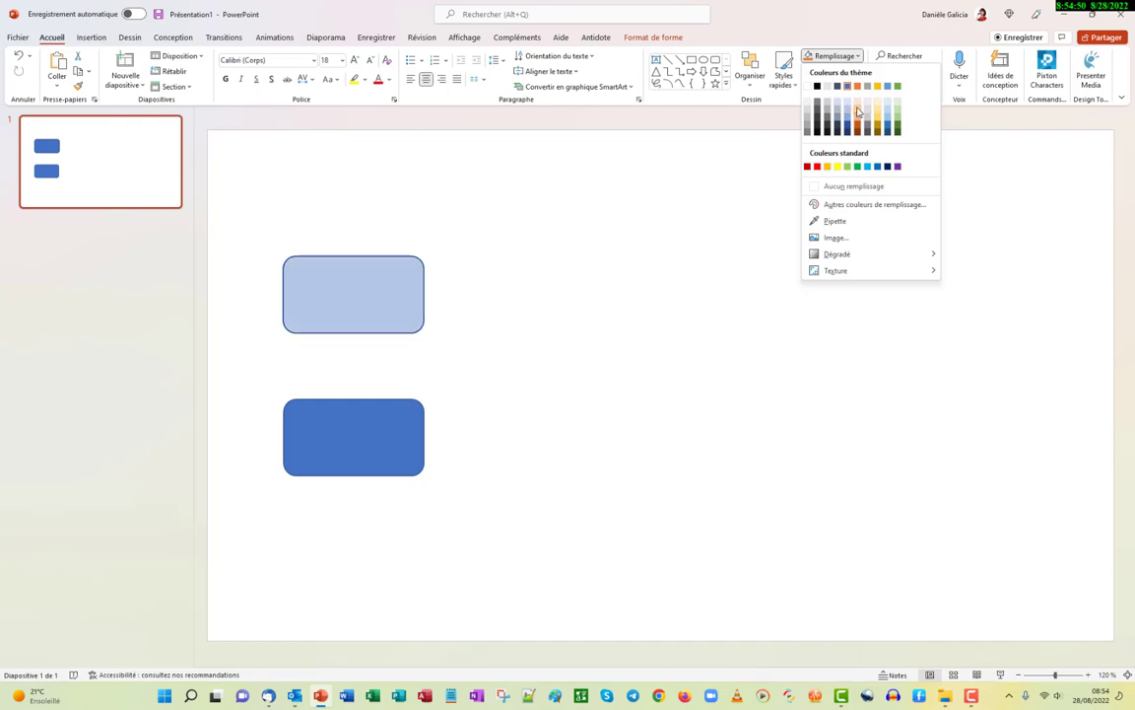
Step: Fill the upper rectangle pale gold and give it a darker outline
left_click(877, 116)
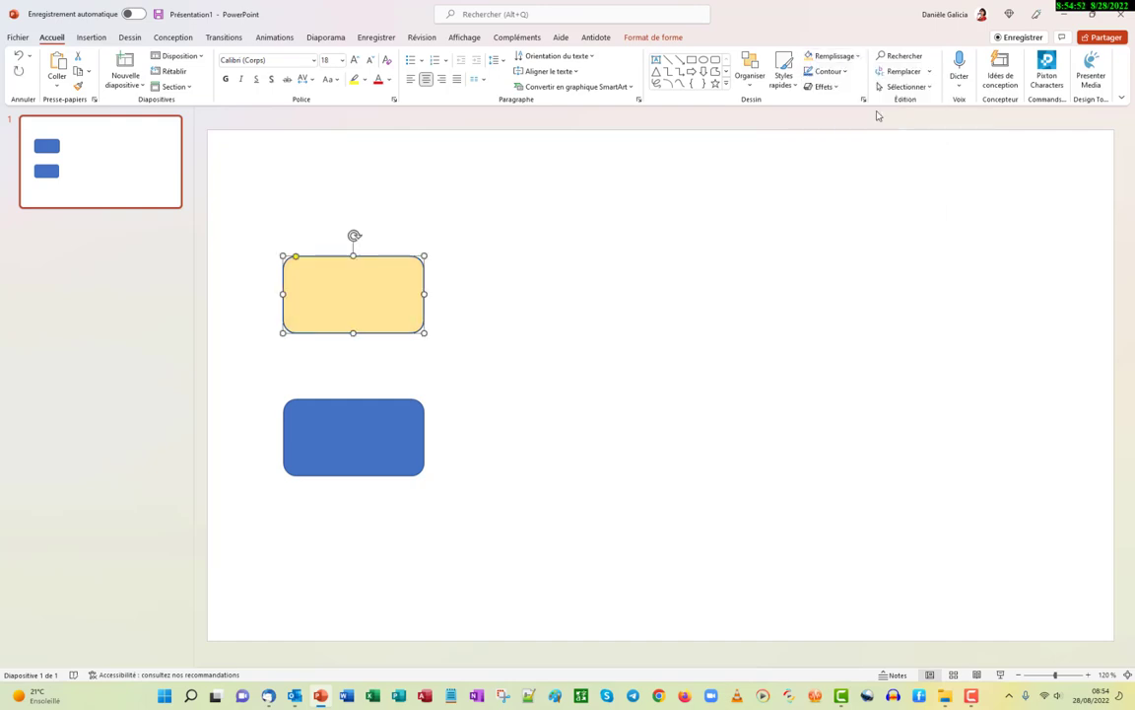
left_click(846, 73)
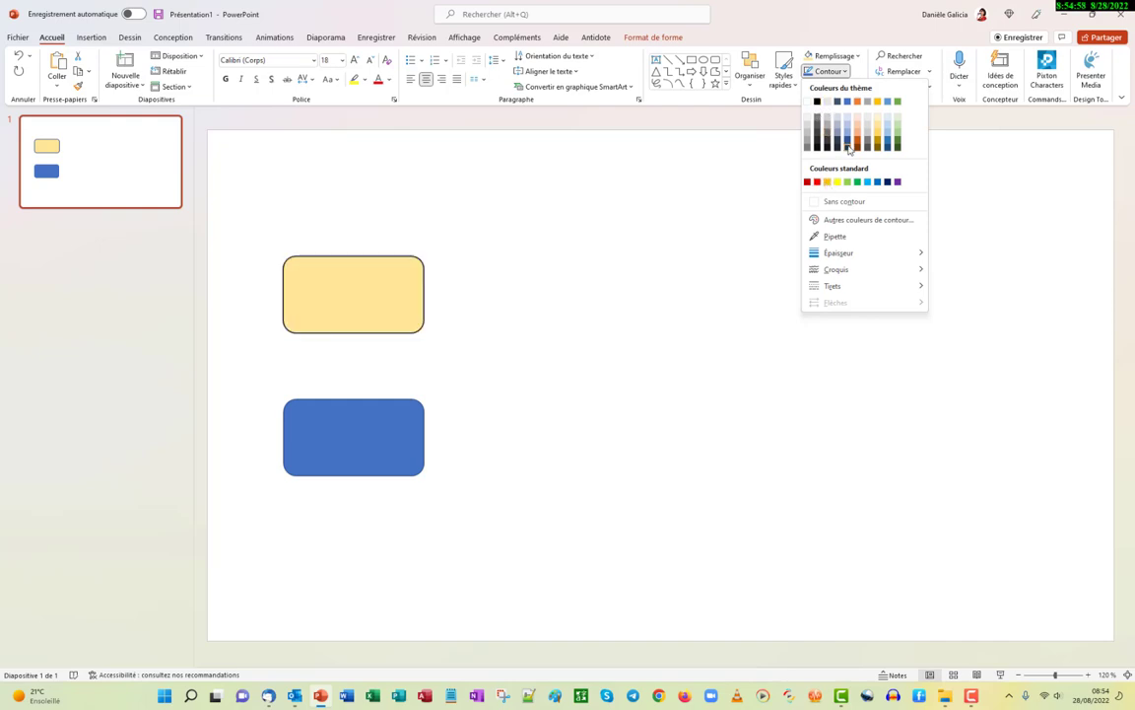
left_click(838, 181)
Step: Widen the lower rectangle to match the upper one
left_click(415, 442)
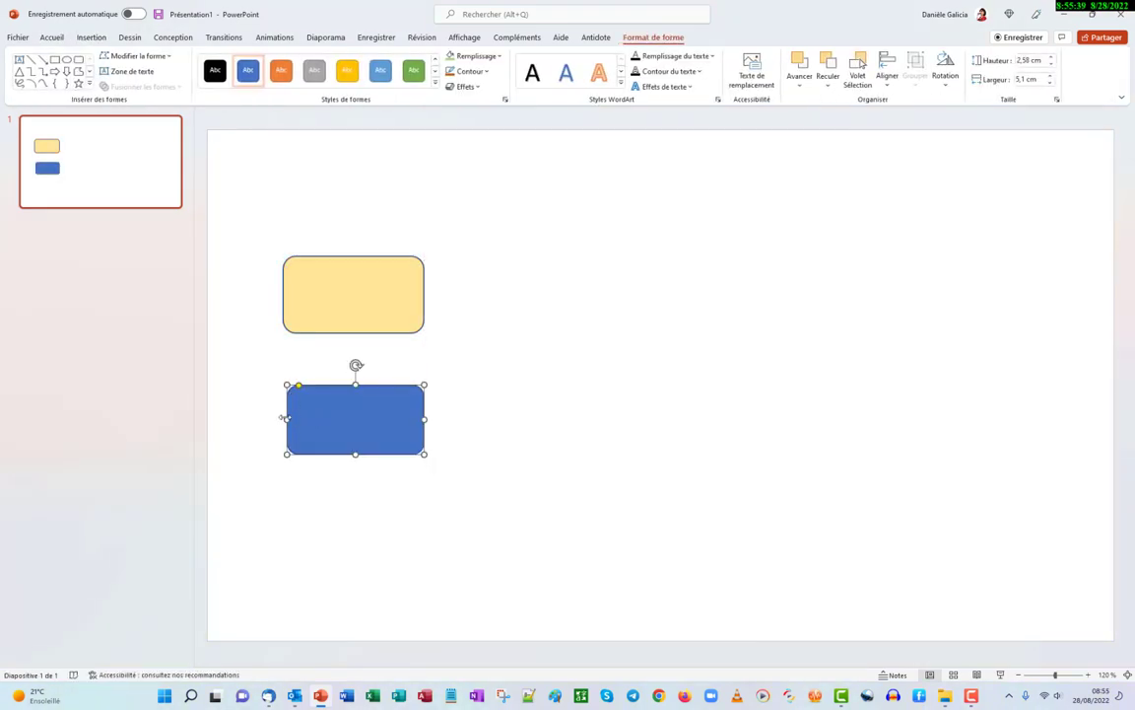
left_click_drag(286, 418, 283, 418)
left_click(350, 308)
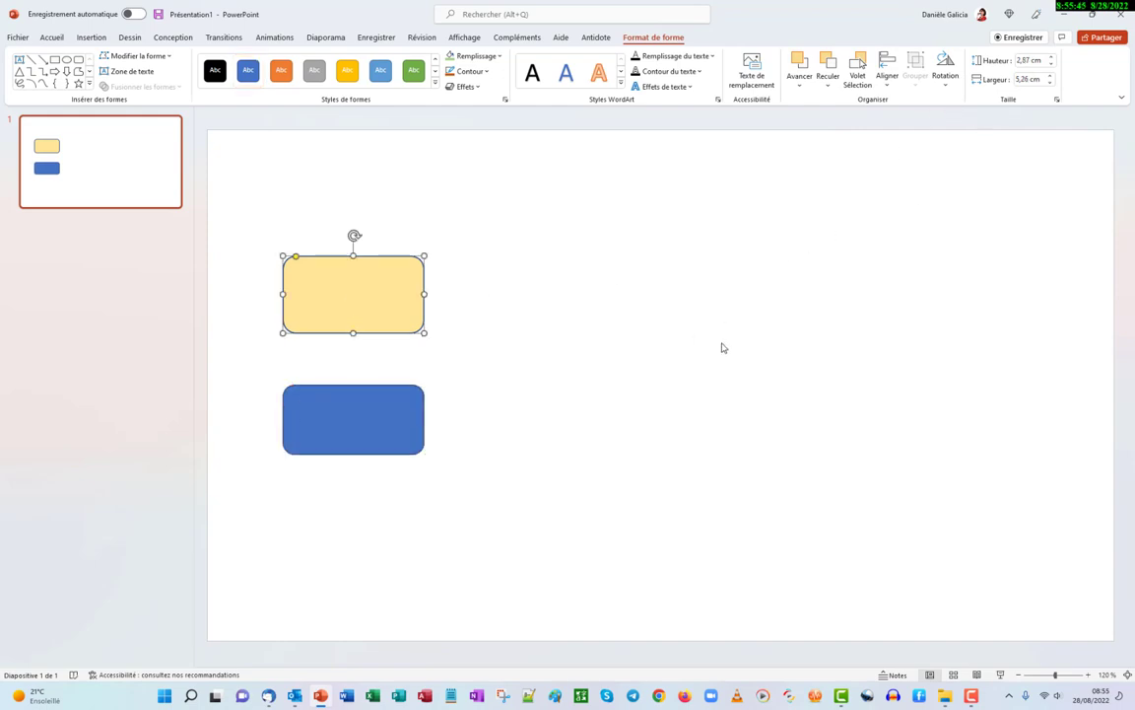
left_click(355, 426)
Step: Fill the lower rectangle light green with a dark green outline
left_click(477, 56)
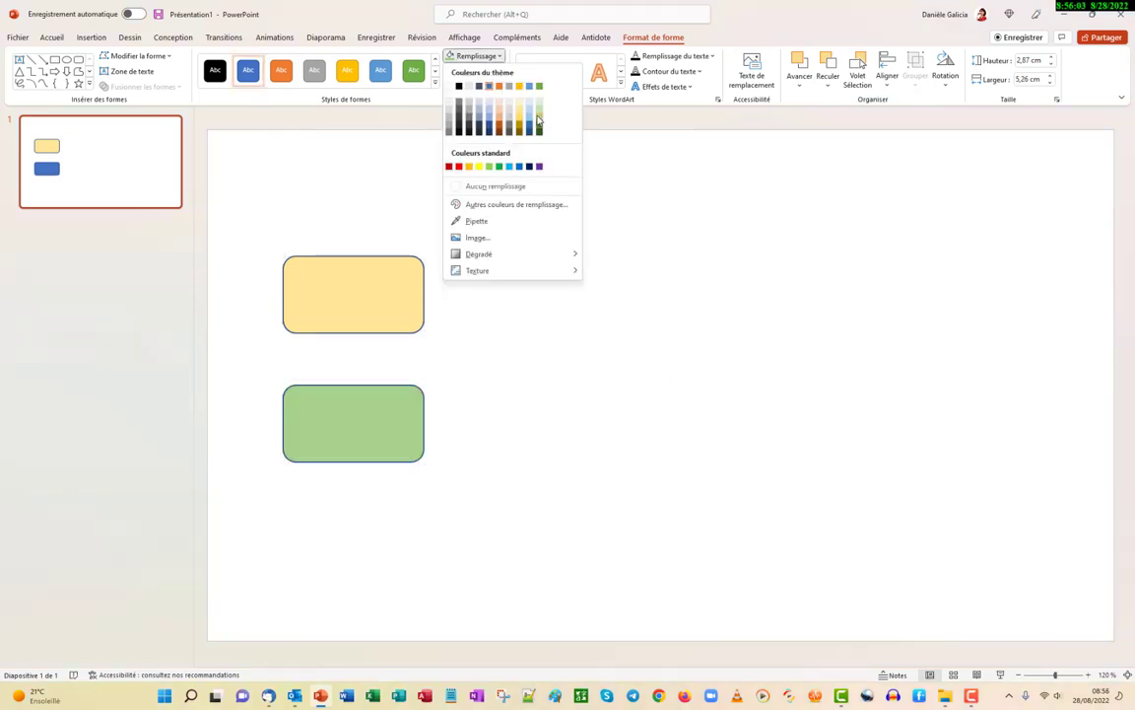
left_click(539, 119)
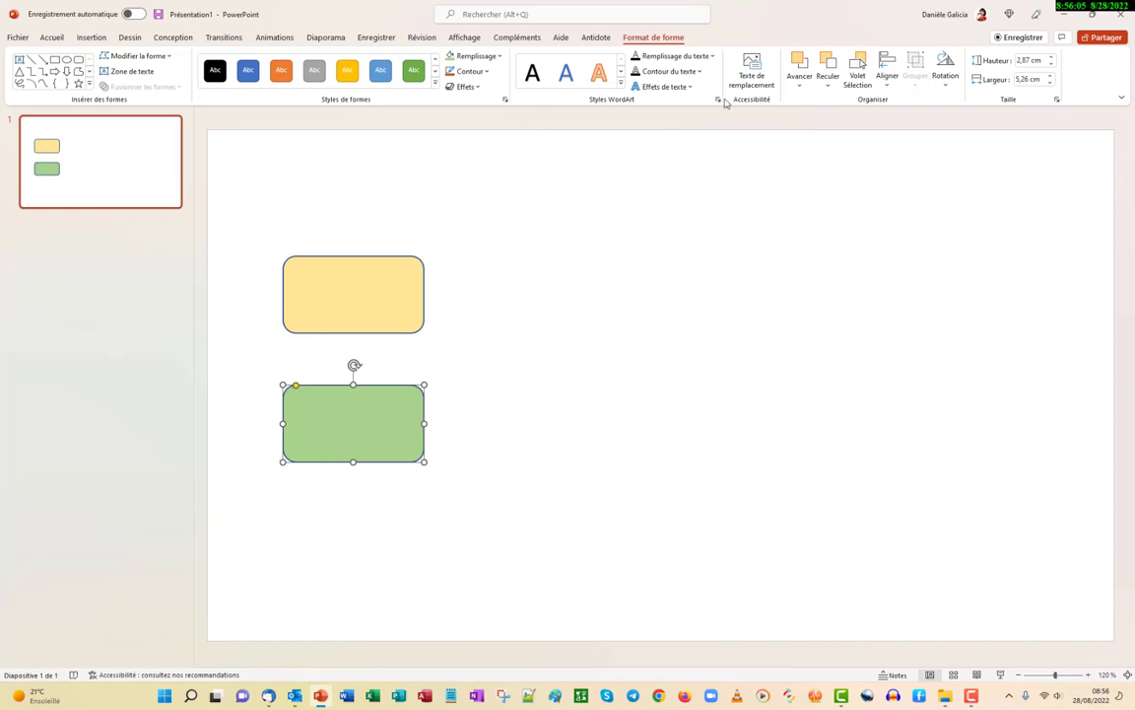
left_click(469, 71)
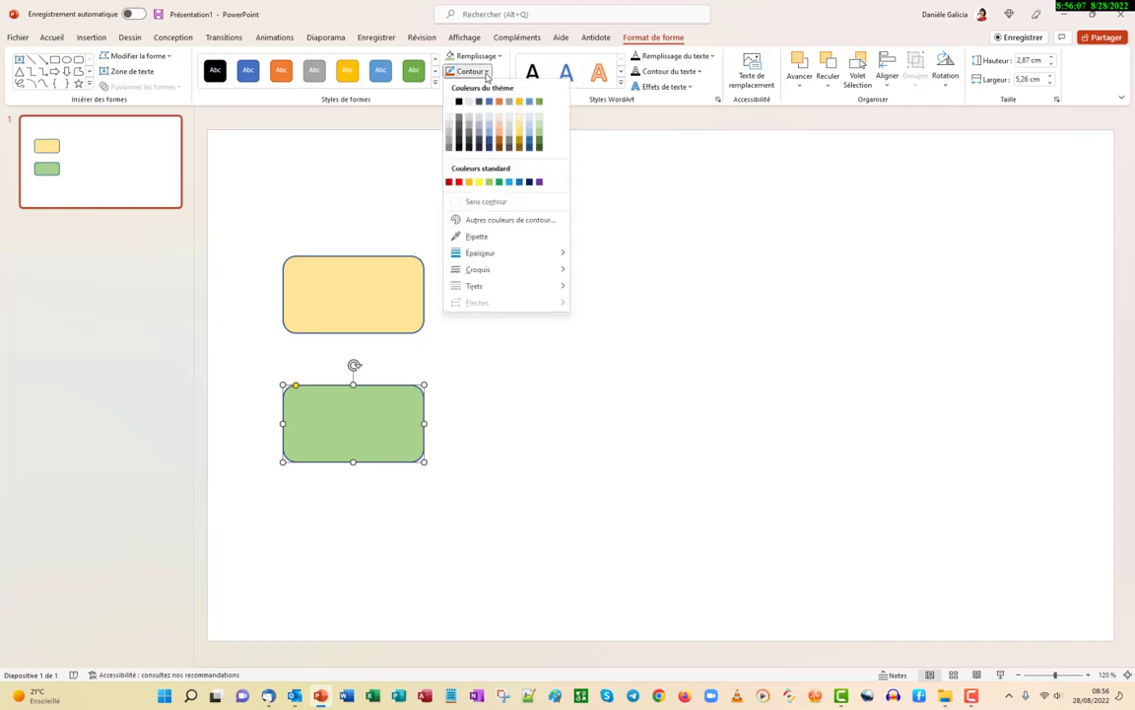
left_click(541, 149)
left_click(611, 379)
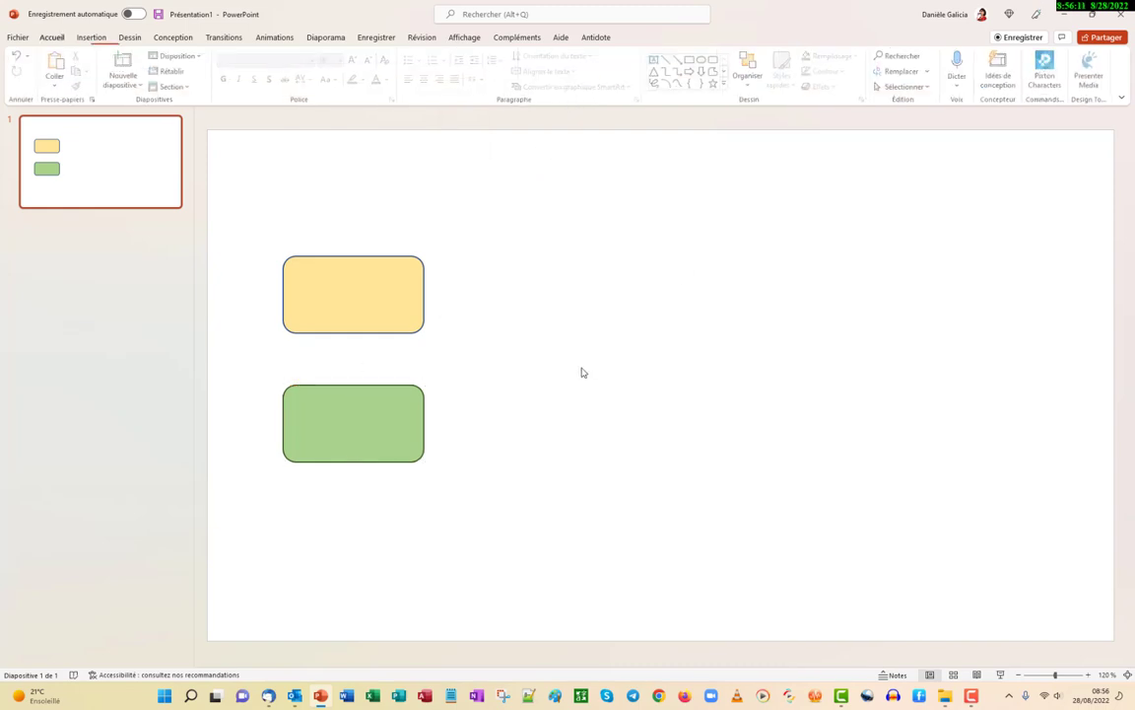
Step: Add a text box above the rectangles reading 'La transition « morph » avec Windows 365'
left_click(90, 39)
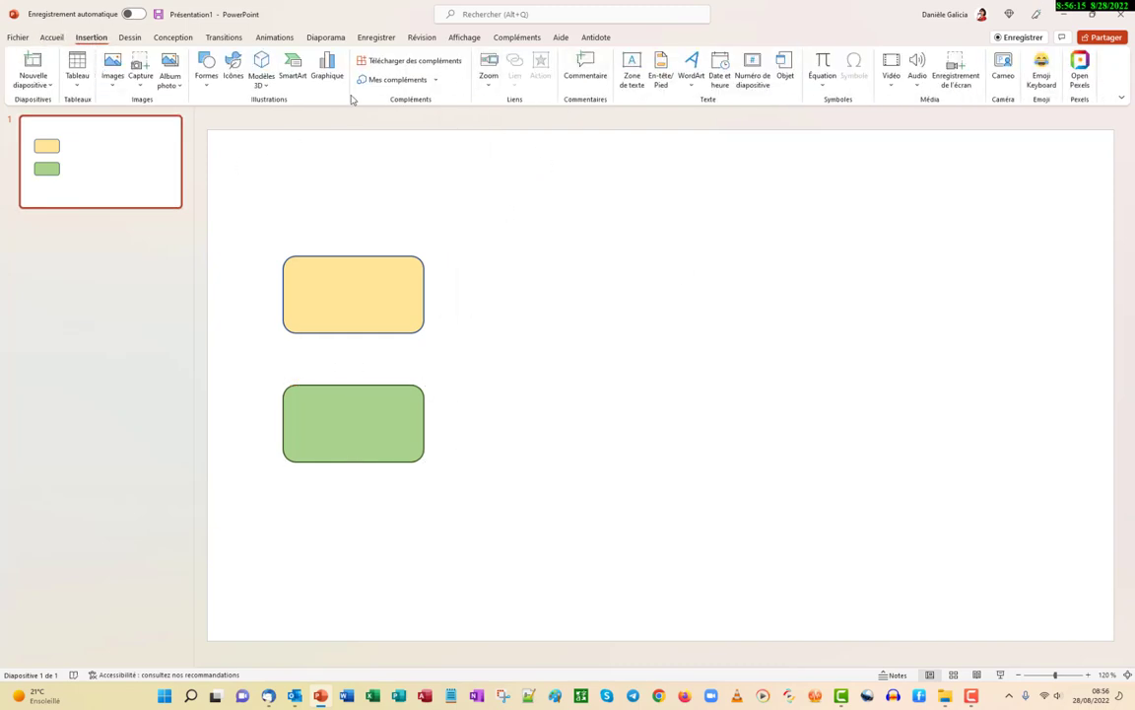
left_click(632, 74)
left_click_drag(424, 166, 936, 208)
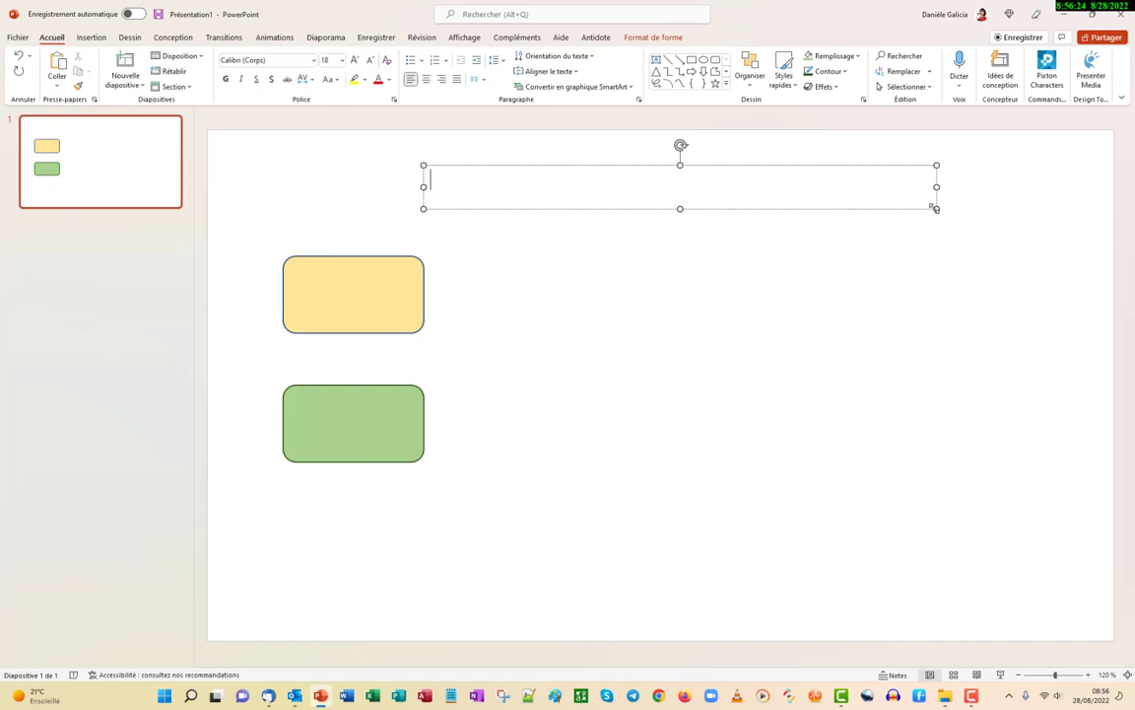
type("La transition morph avec Windows 365")
key("ctrl+Left")
key("ctrl+Left")
key("ctrl+Left")
type("«")
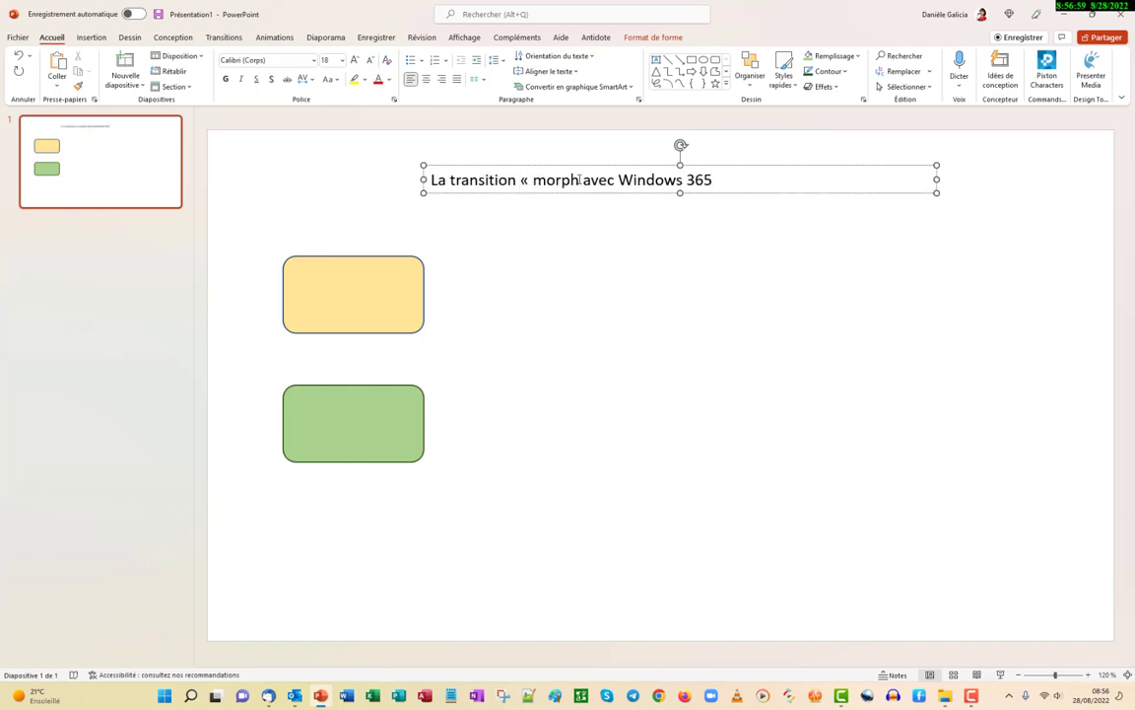
left_click(579, 179)
type("»")
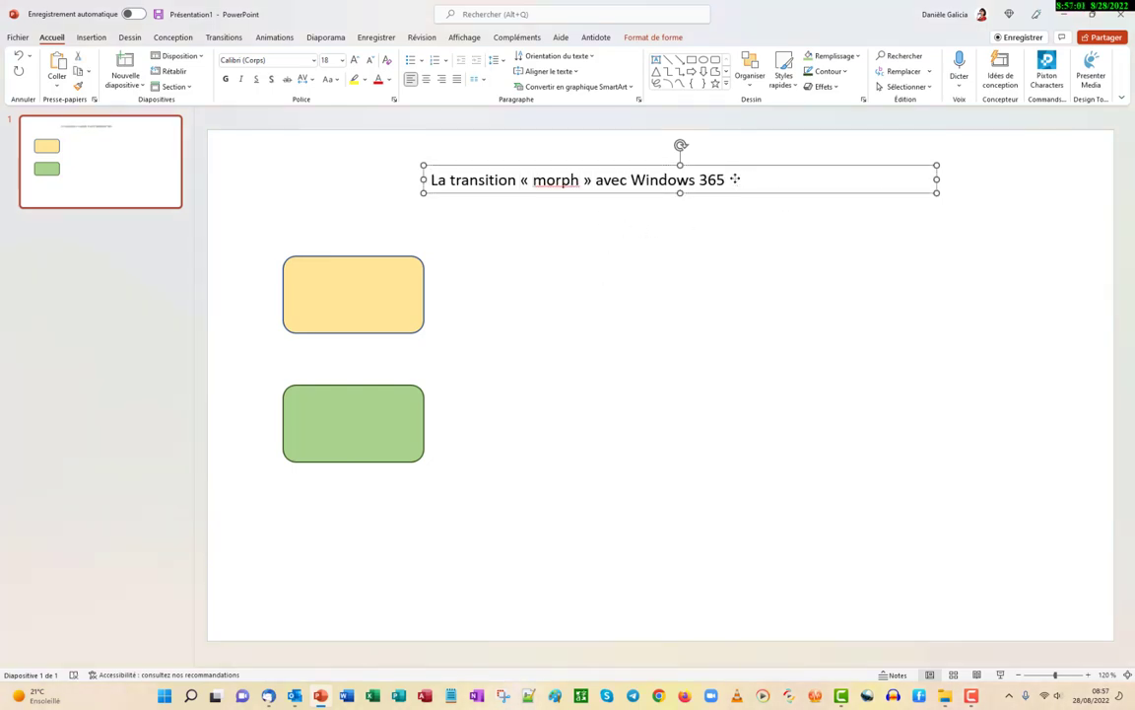
Step: Set the heading in Georgia Pro Cond Black at 28 pt
triple_click(658, 180)
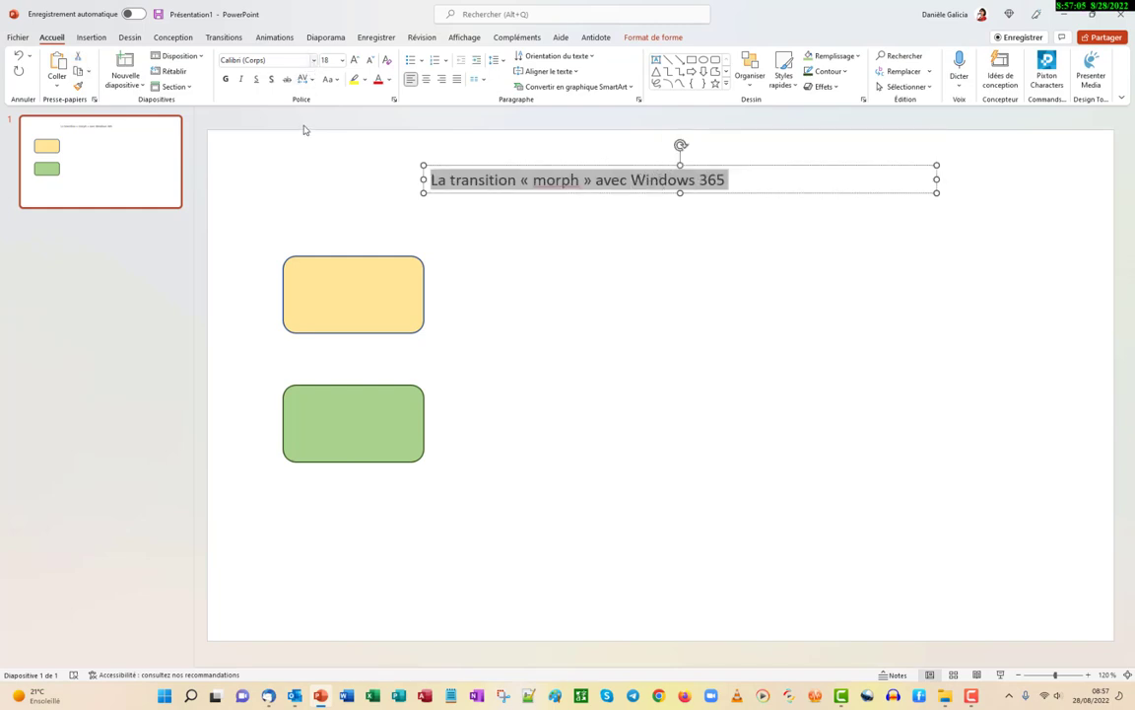
left_click(313, 60)
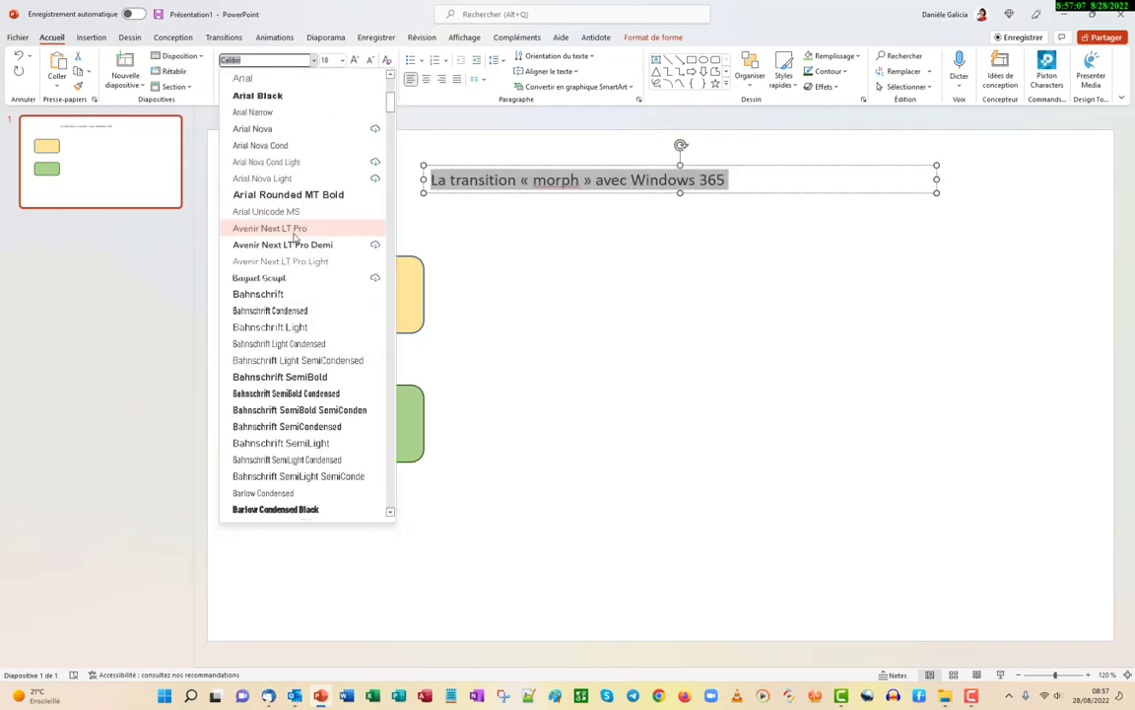
scroll(294, 237, "down", 4)
scroll(294, 237, "down", 5)
scroll(296, 248, "down", 8)
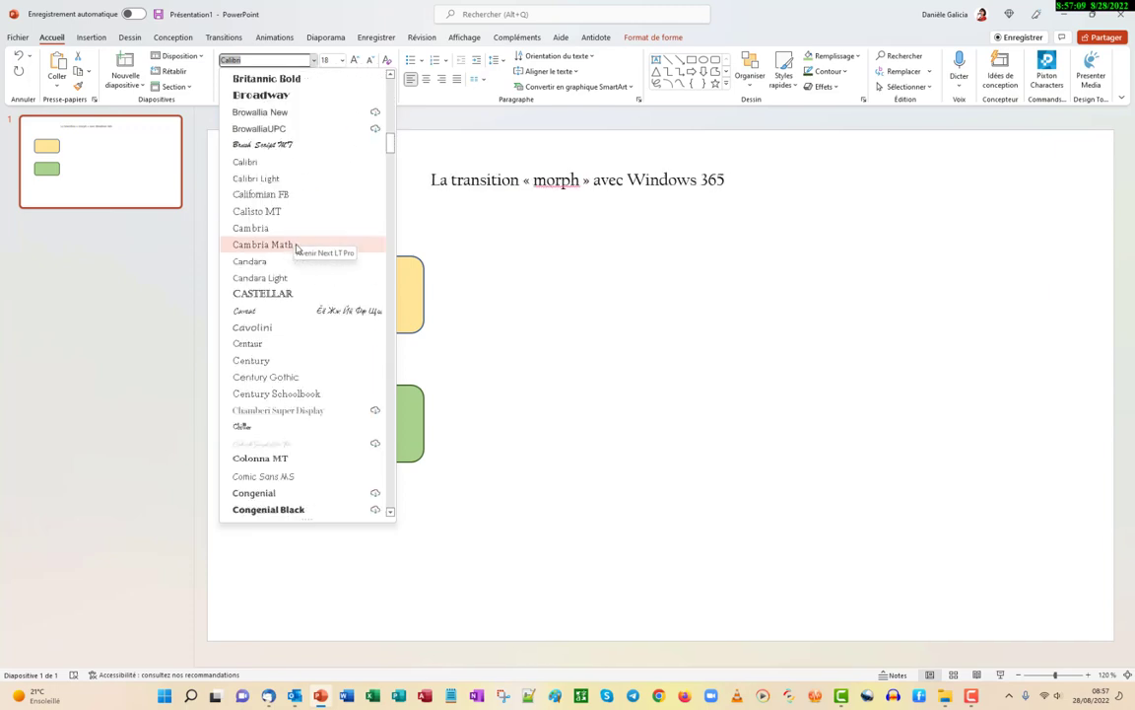
scroll(296, 247, "down", 4)
scroll(295, 247, "down", 2)
scroll(296, 249, "down", 6)
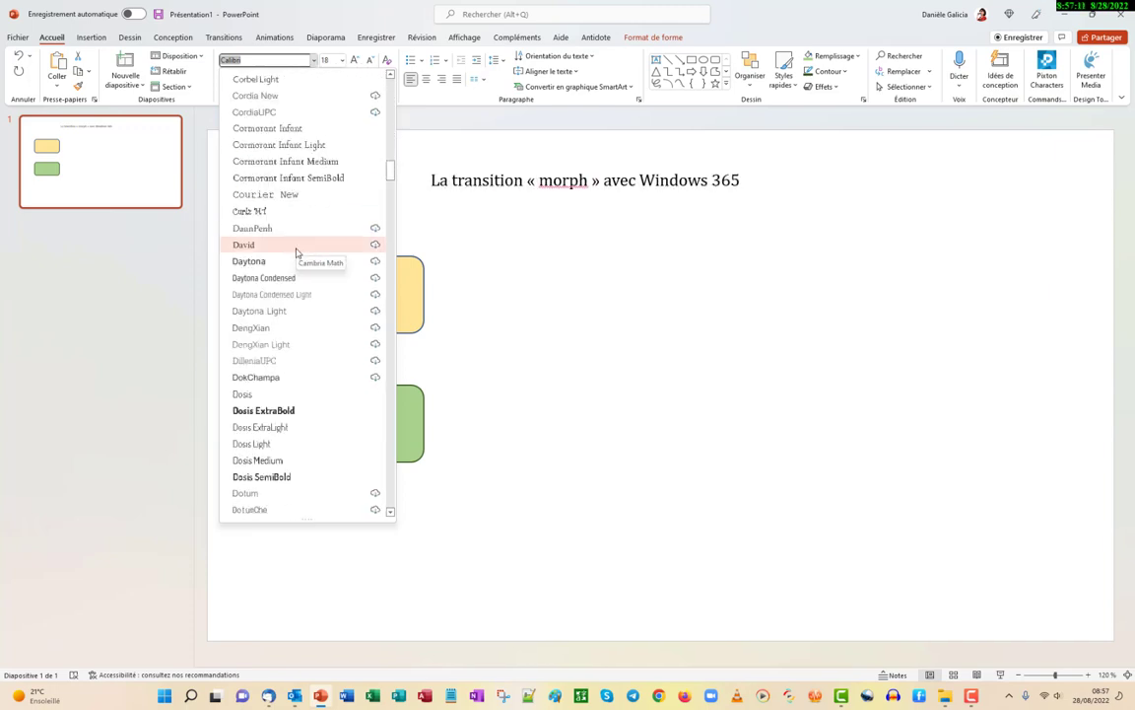
scroll(296, 252, "down", 4)
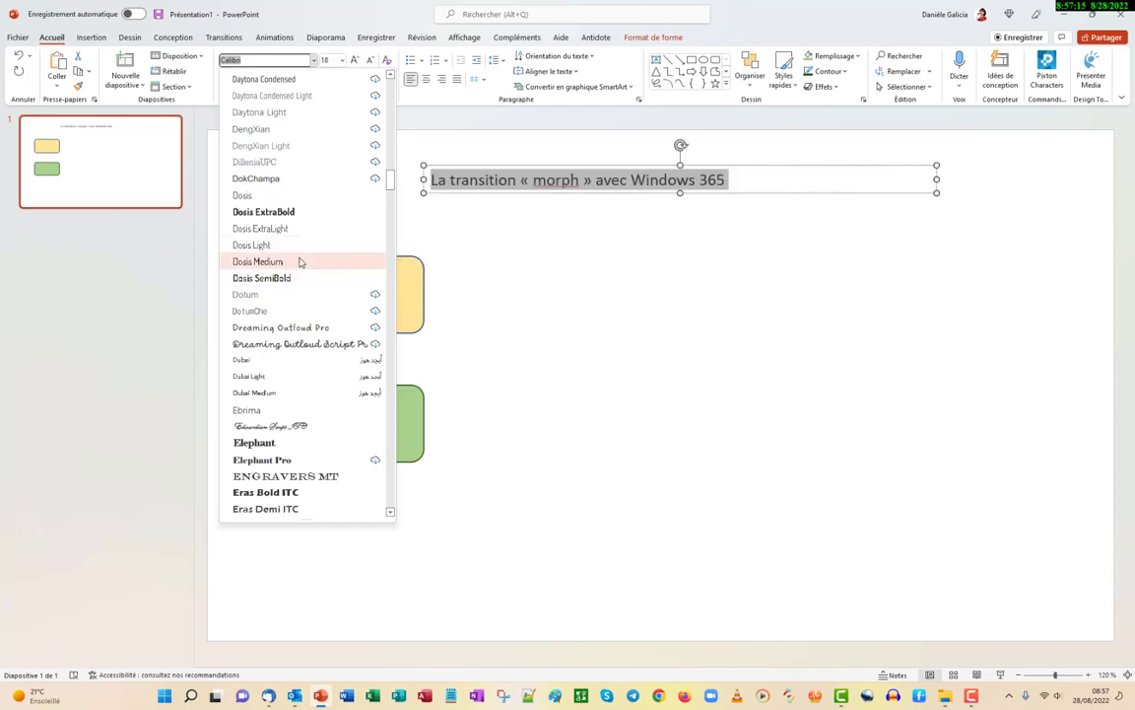
scroll(302, 262, "down", 2)
scroll(303, 262, "down", 5)
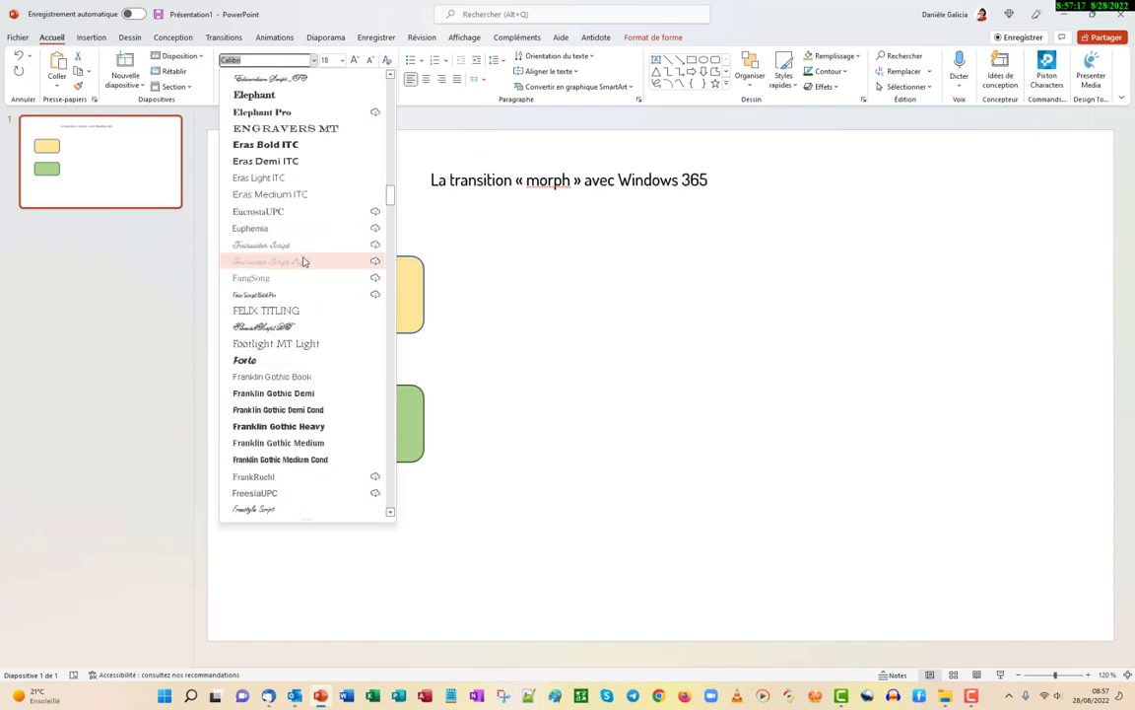
left_click(301, 261)
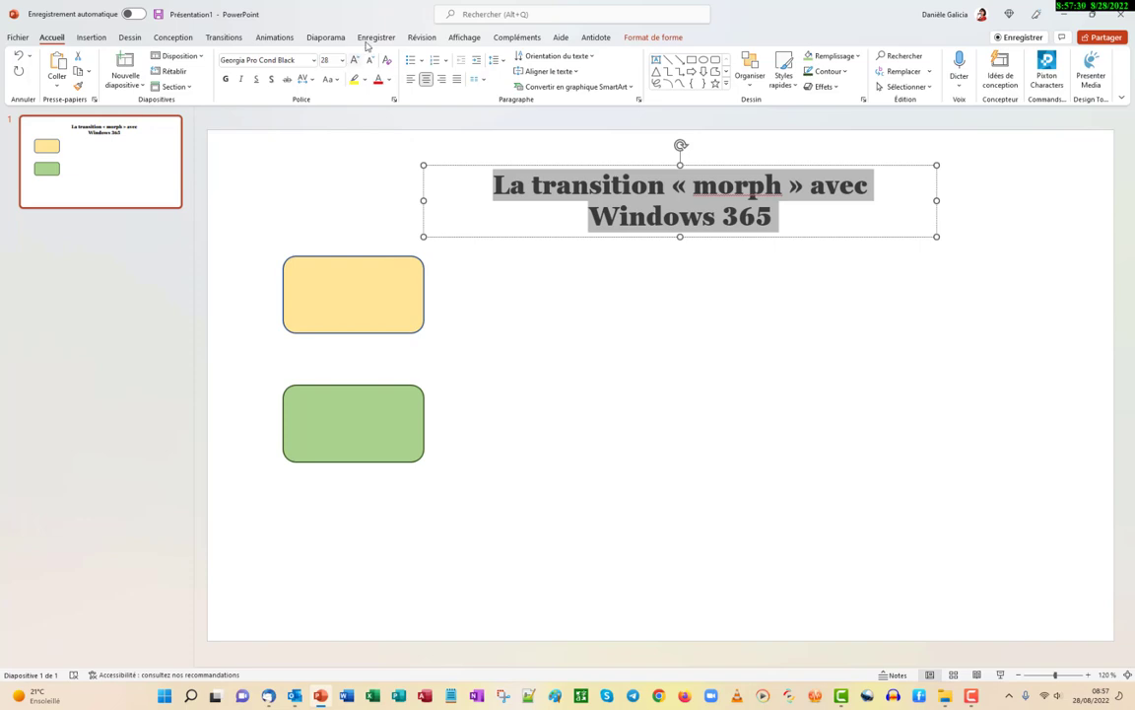
Step: Colour the heading text dark red
left_click(388, 80)
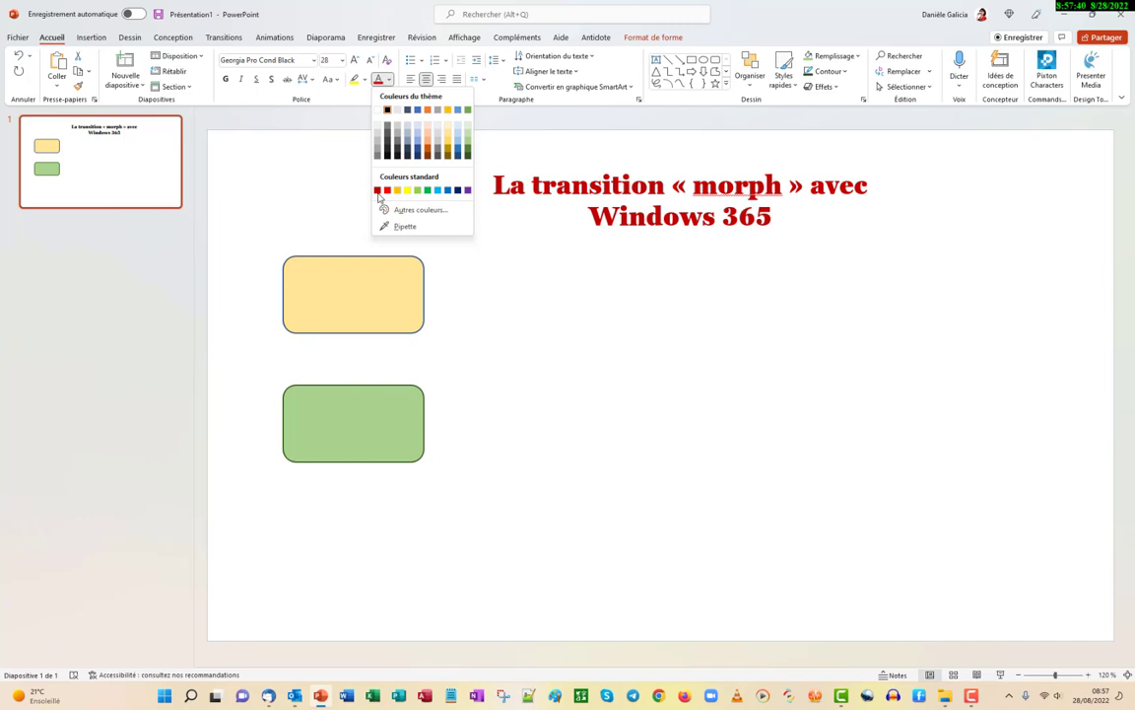
left_click(376, 193)
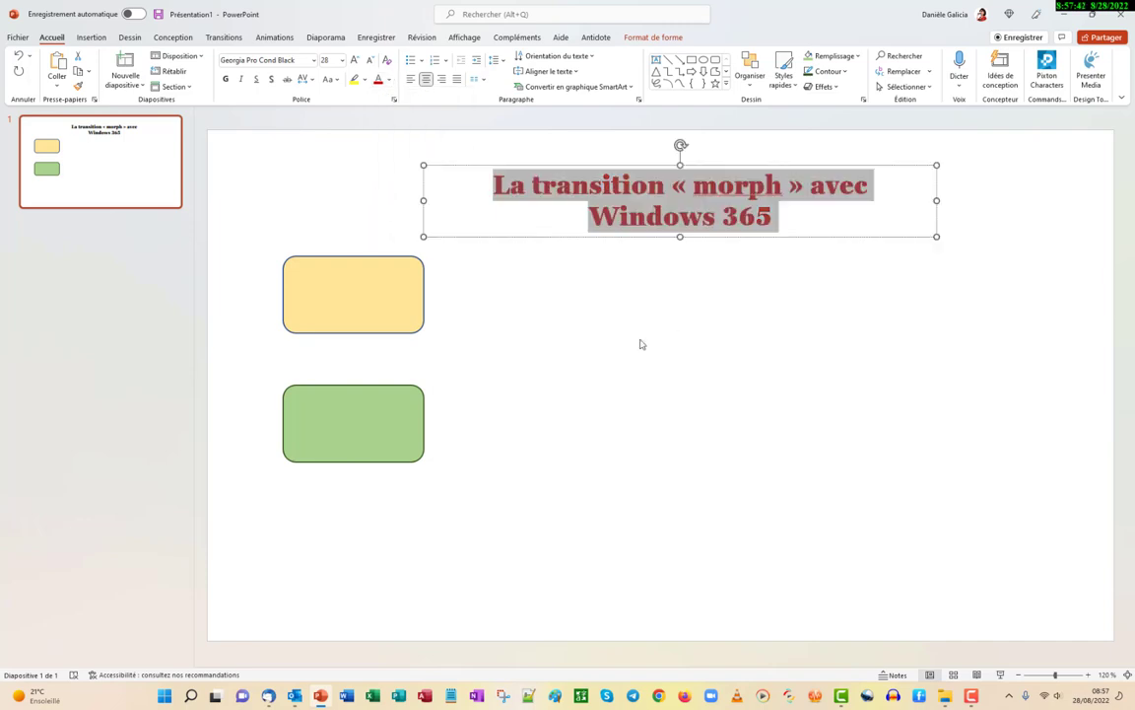
left_click(523, 315)
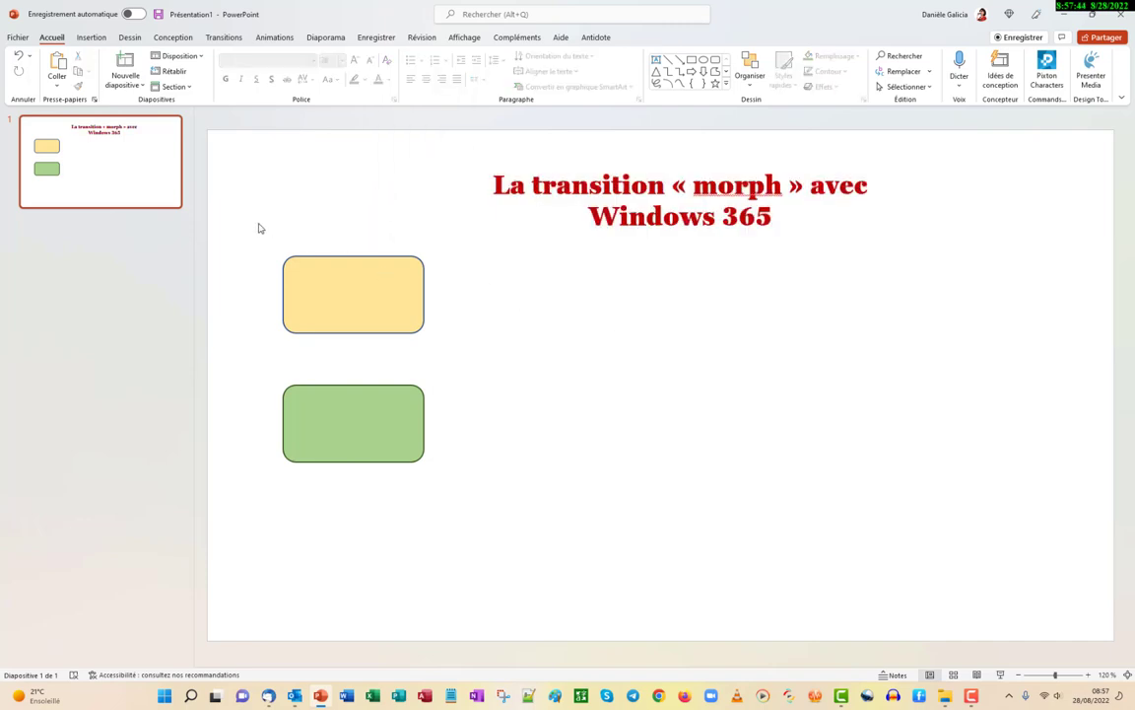
Step: Select both rounded rectangles and move them lower on the slide together
left_click_drag(258, 223, 502, 532)
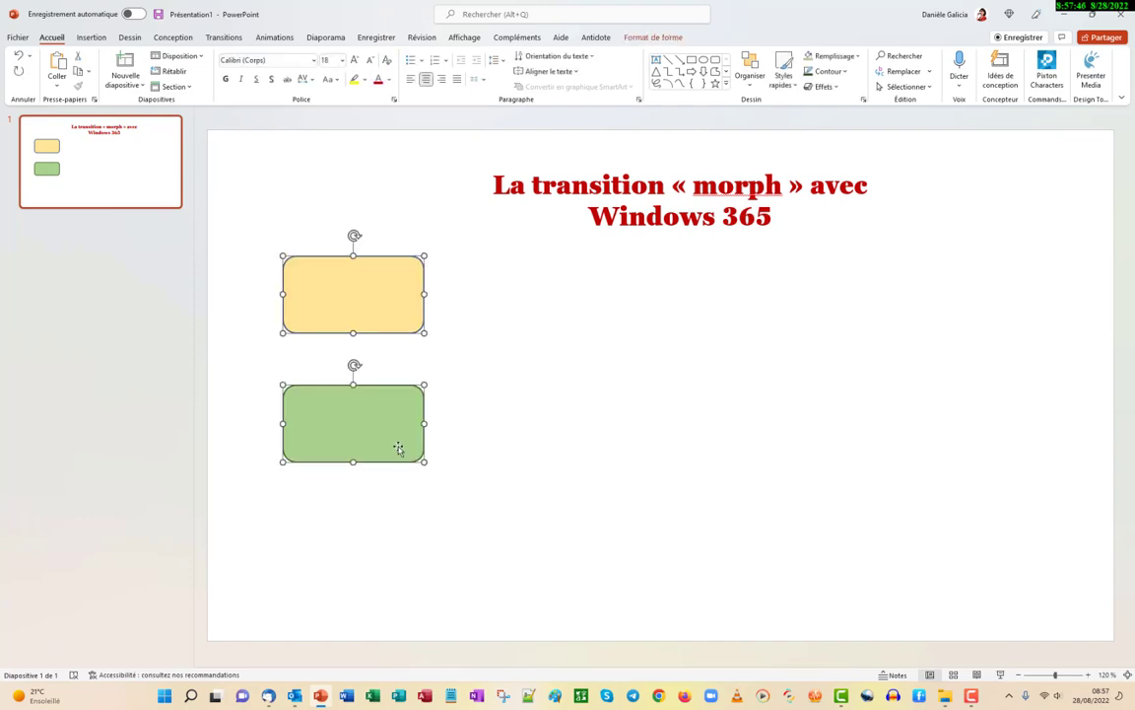
left_click_drag(396, 447, 399, 503)
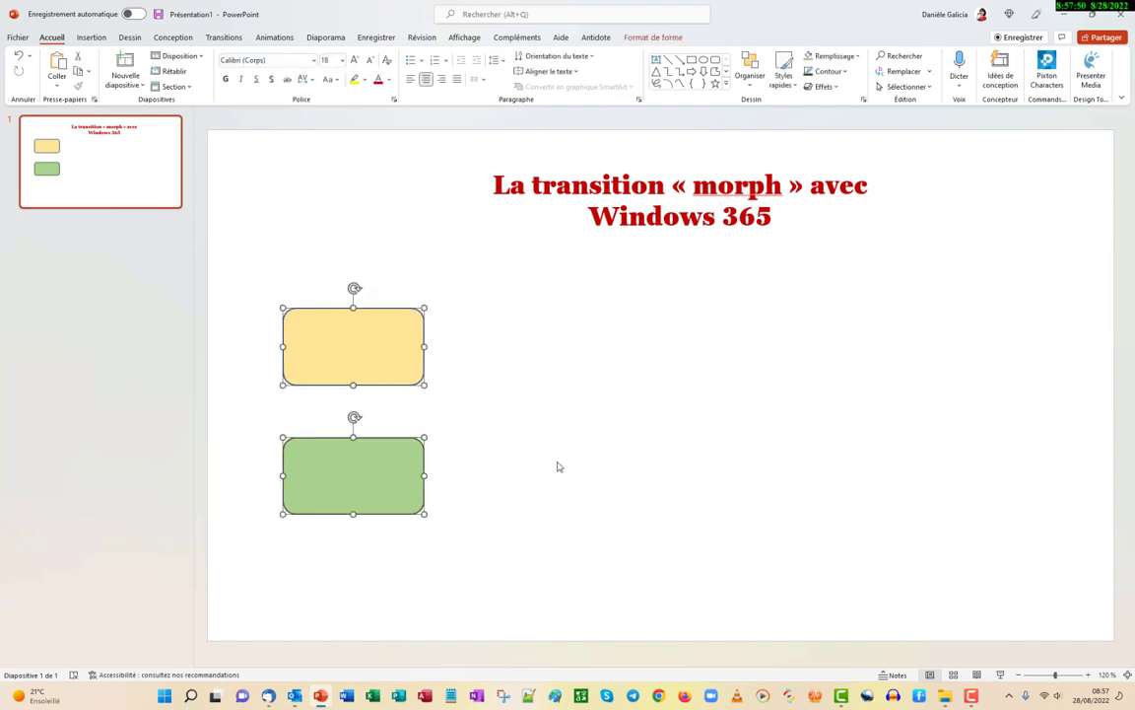
left_click(557, 466)
left_click(90, 36)
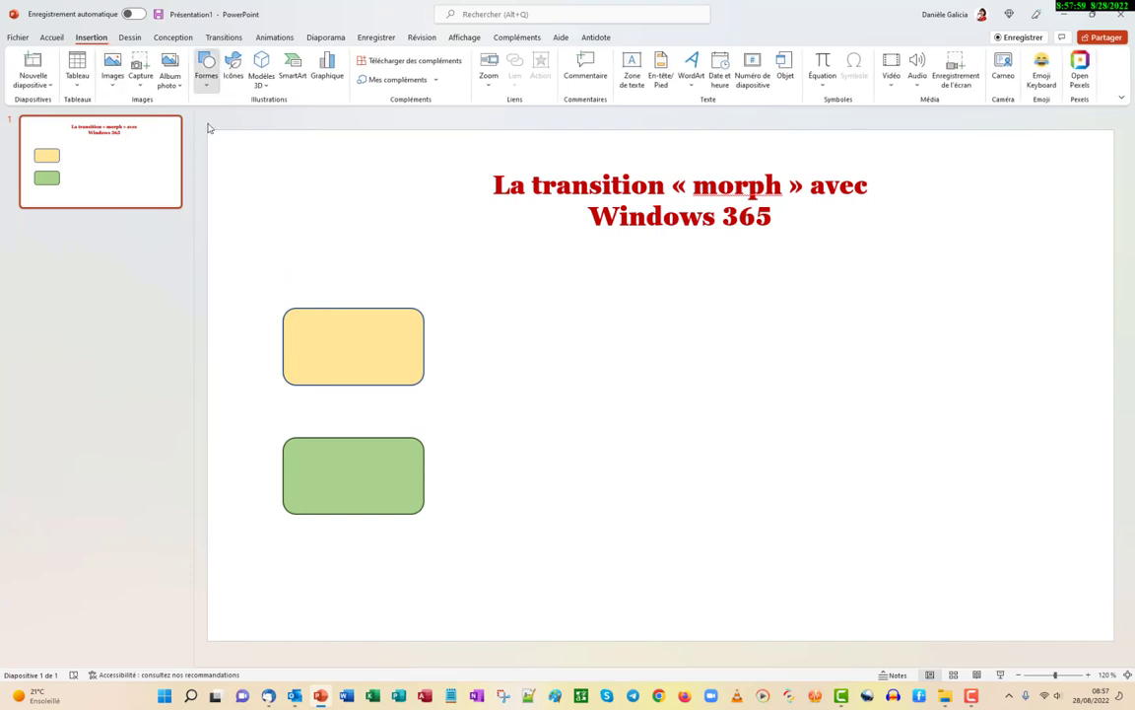
Step: Draw a 2¼ pt arrow pointing right from the yellow rectangle
left_click(207, 79)
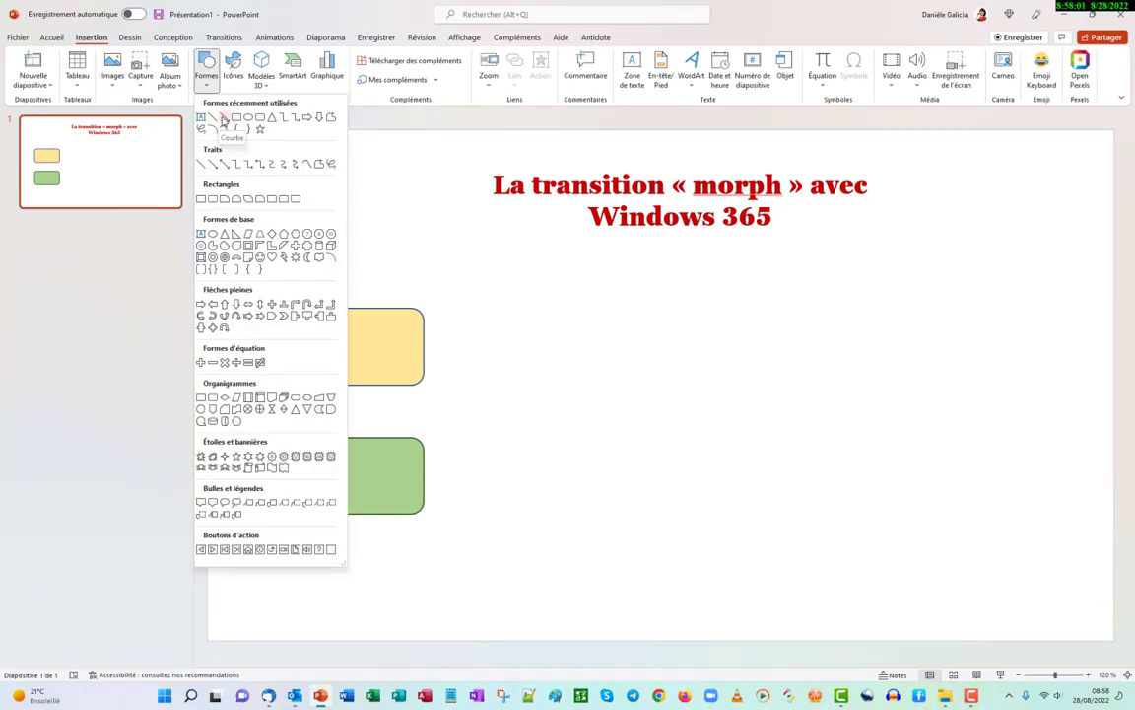
left_click(214, 118)
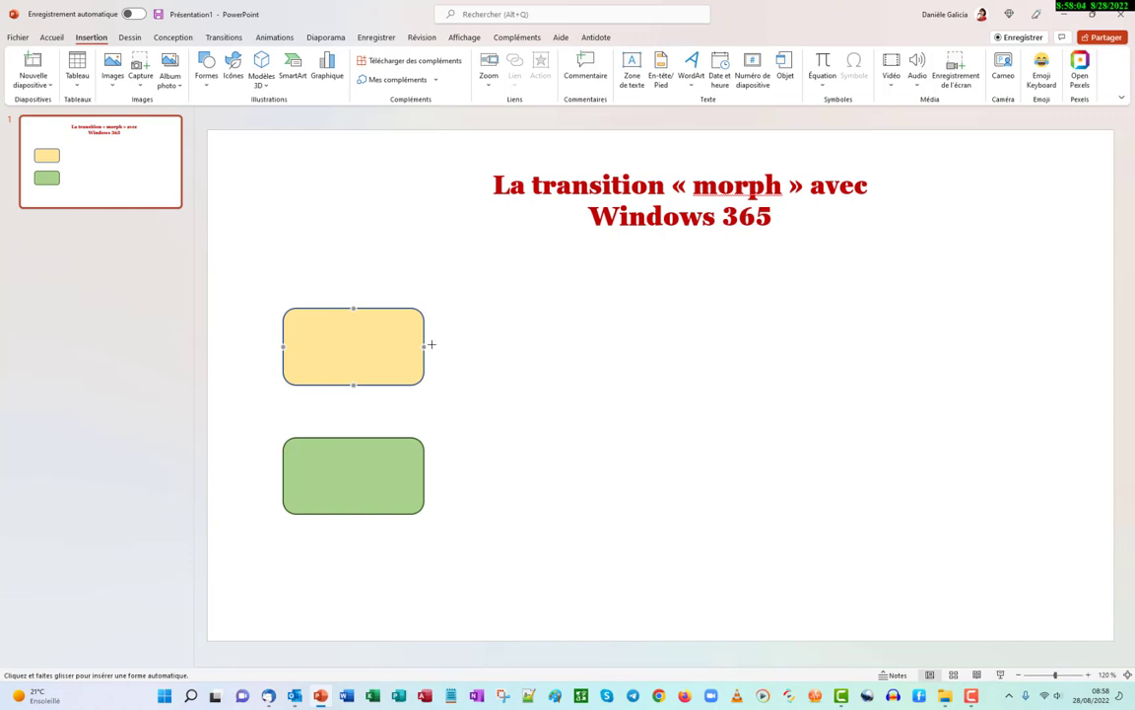
left_click_drag(432, 345, 567, 347)
left_click(469, 71)
mouse_move(481, 252)
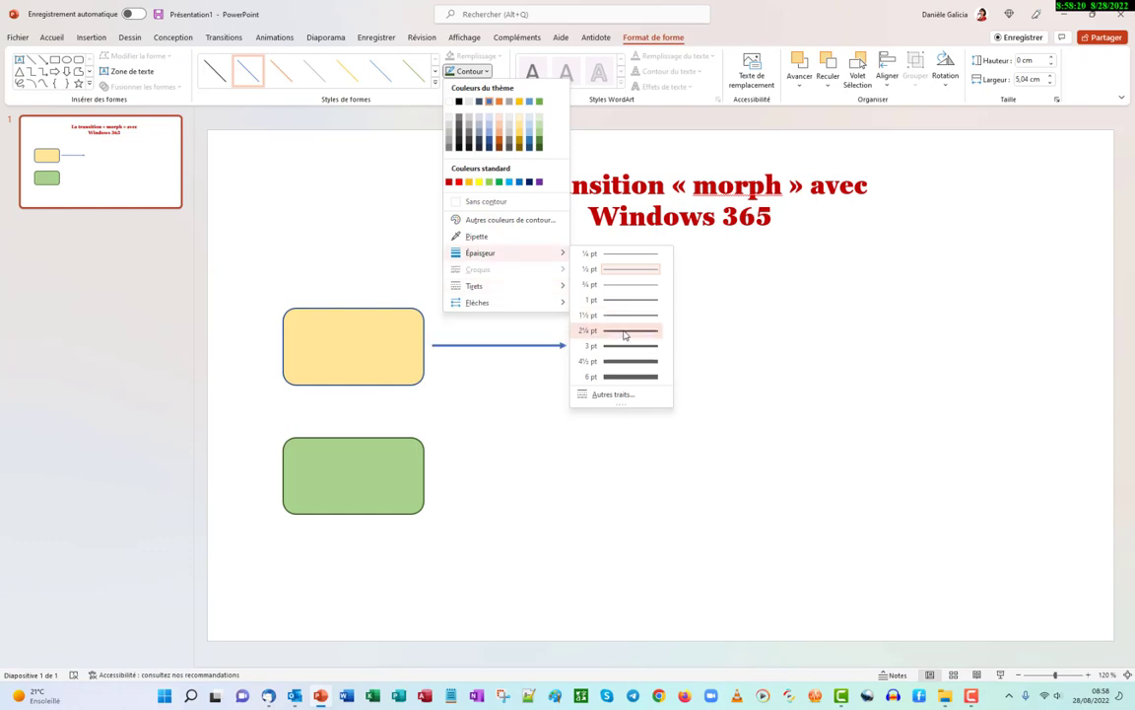
left_click(625, 335)
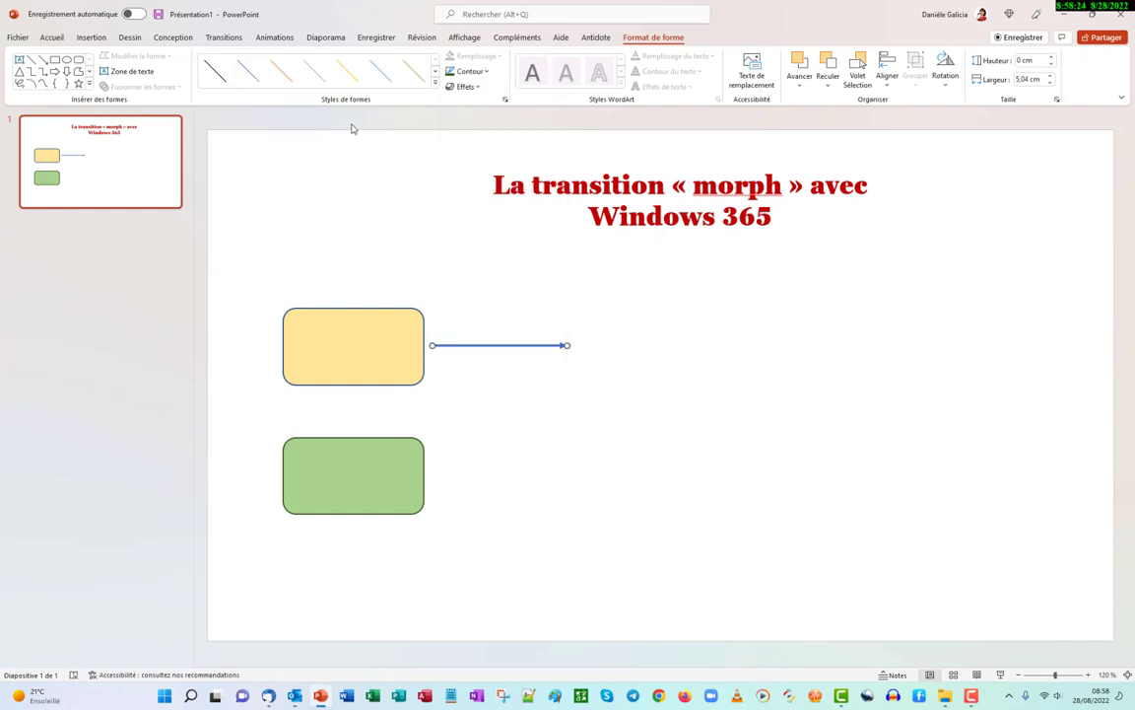
Step: Copy the arrow and place the copy pointing right from the green rectangle
right_click(500, 345)
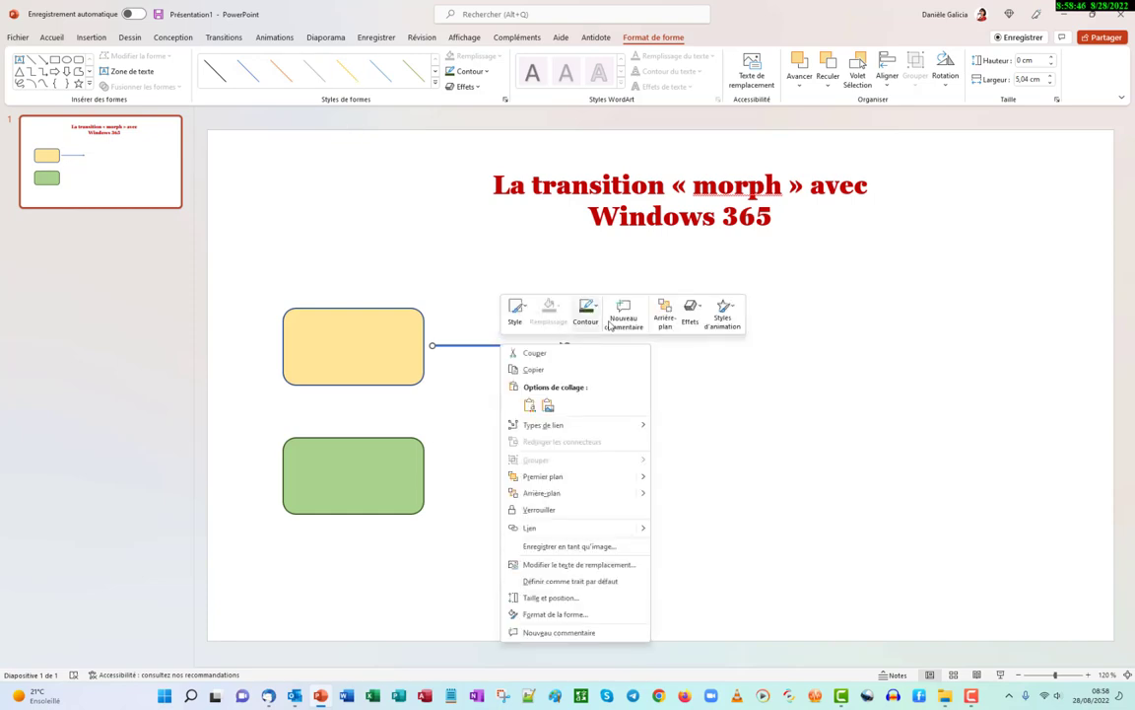
left_click(540, 373)
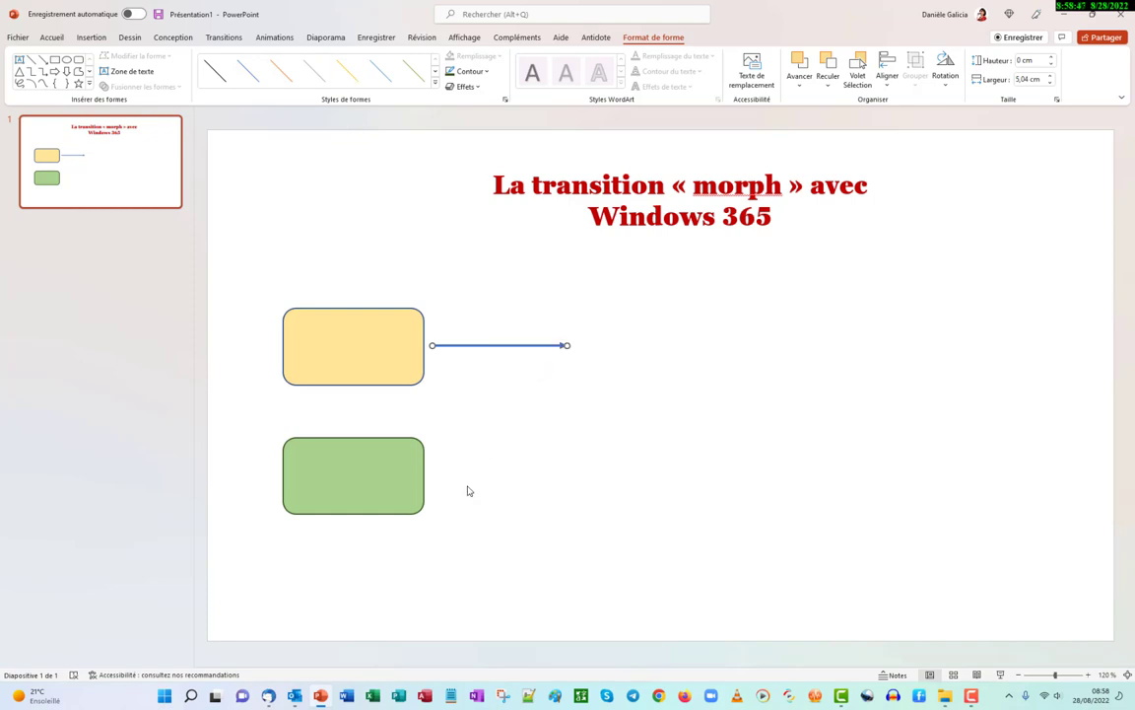
right_click(469, 491)
left_click(526, 325)
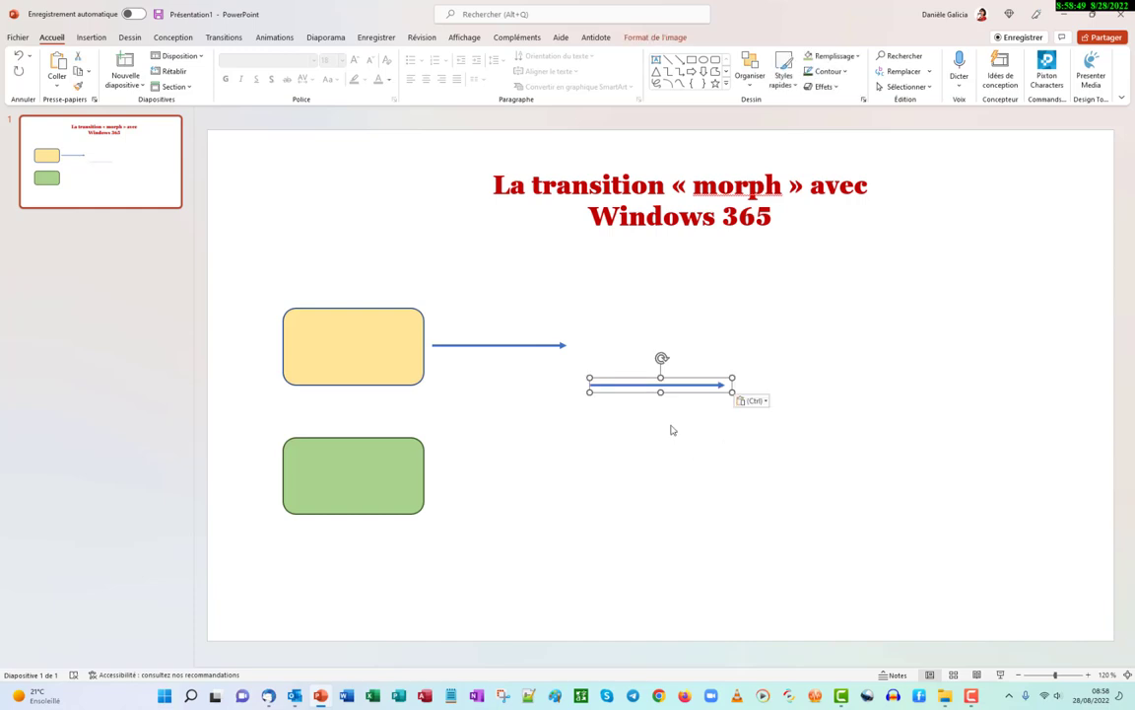
left_click_drag(652, 379, 495, 480)
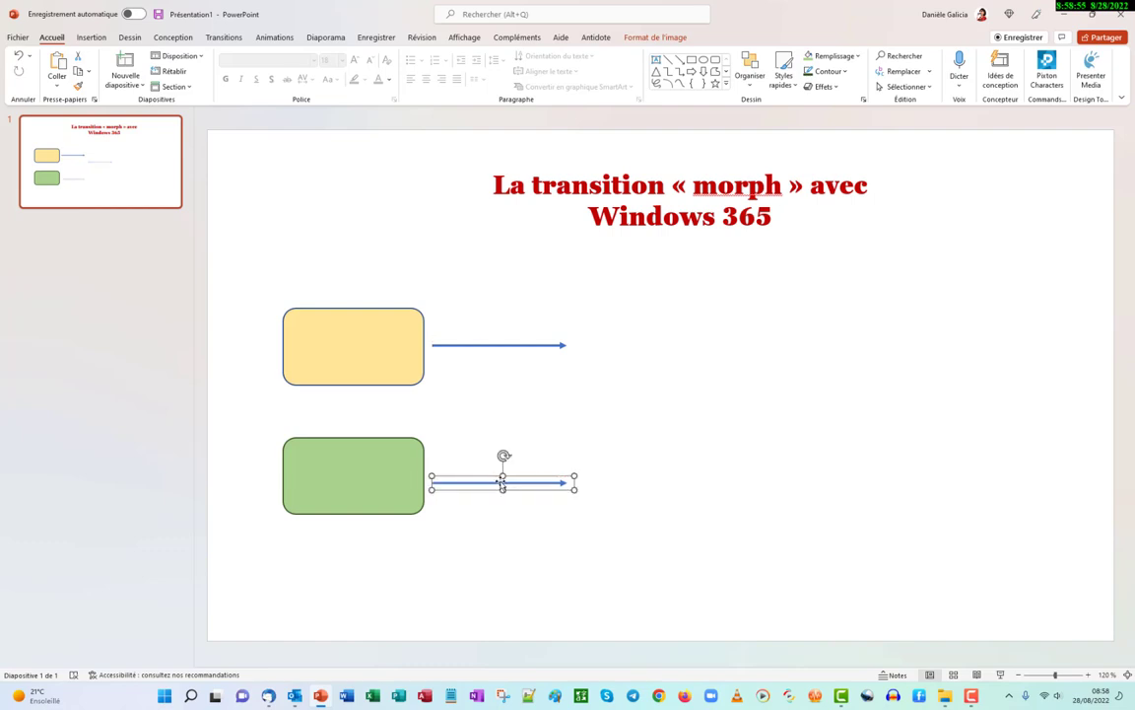
left_click(739, 505)
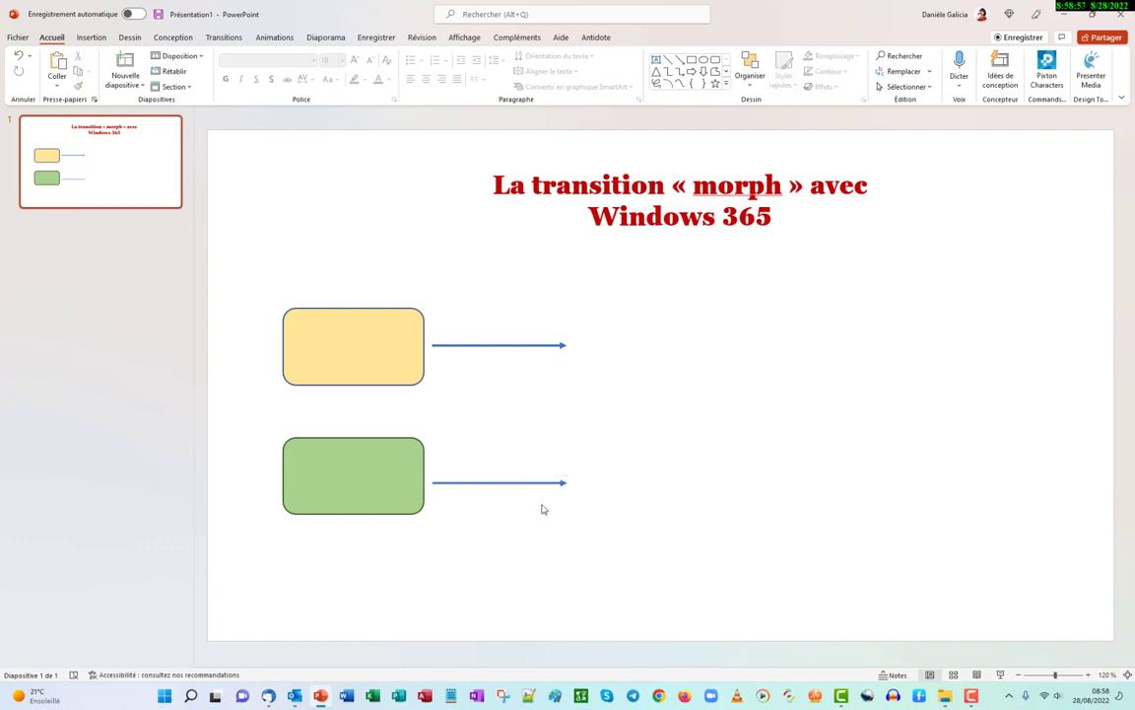
left_click(535, 483)
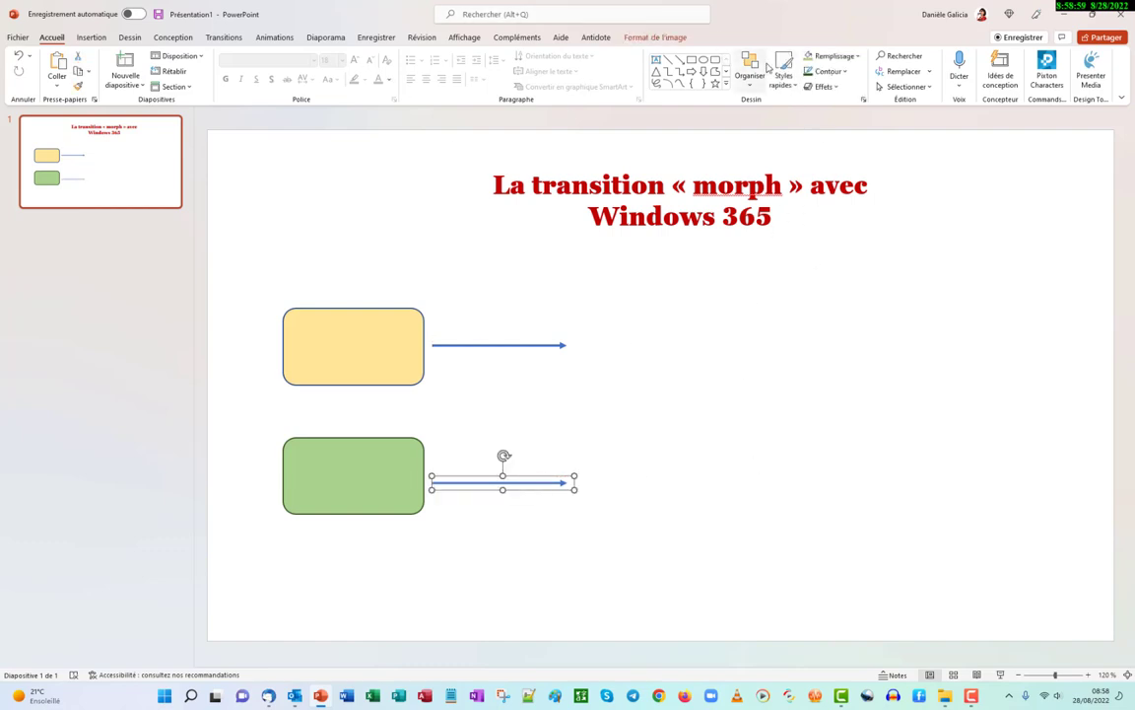
left_click(663, 375)
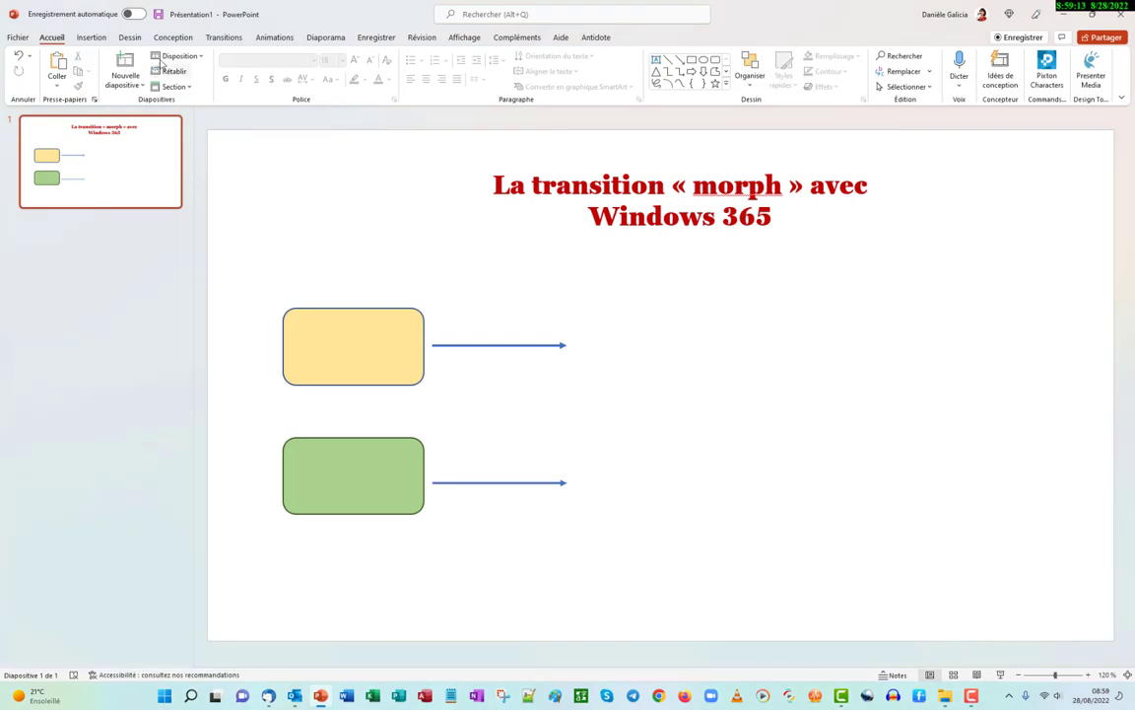
Step: Draw a wide oval at the upper arrow's tip and give it the yellow fill style
left_click(91, 38)
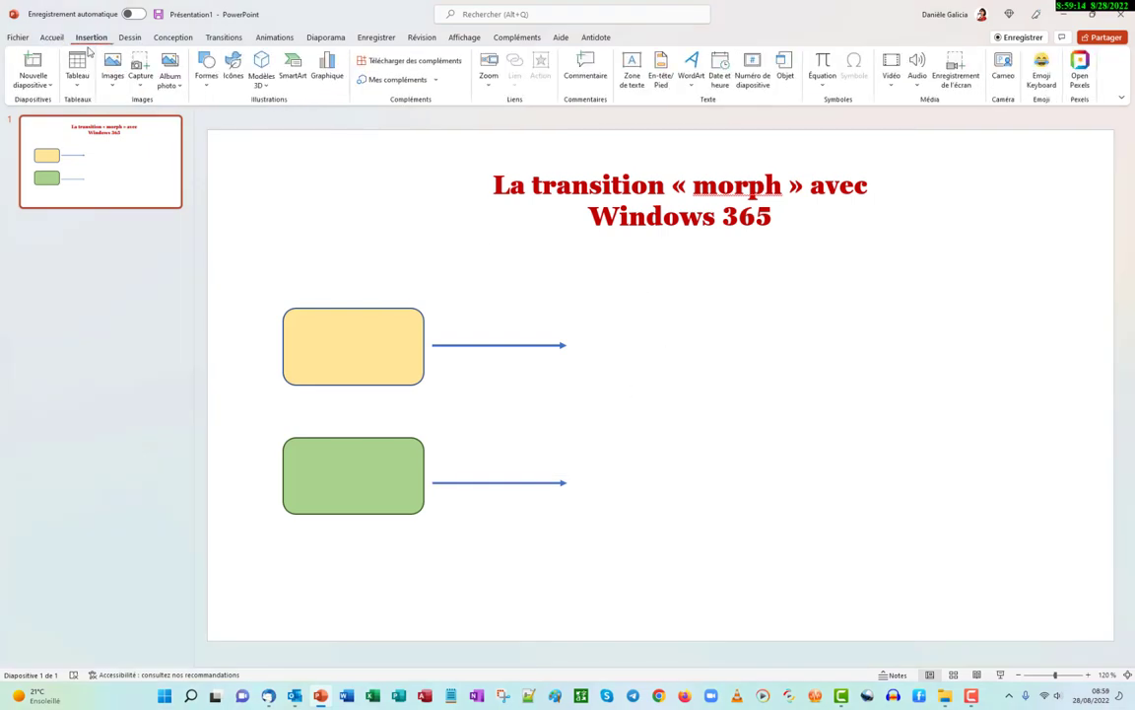
left_click(206, 82)
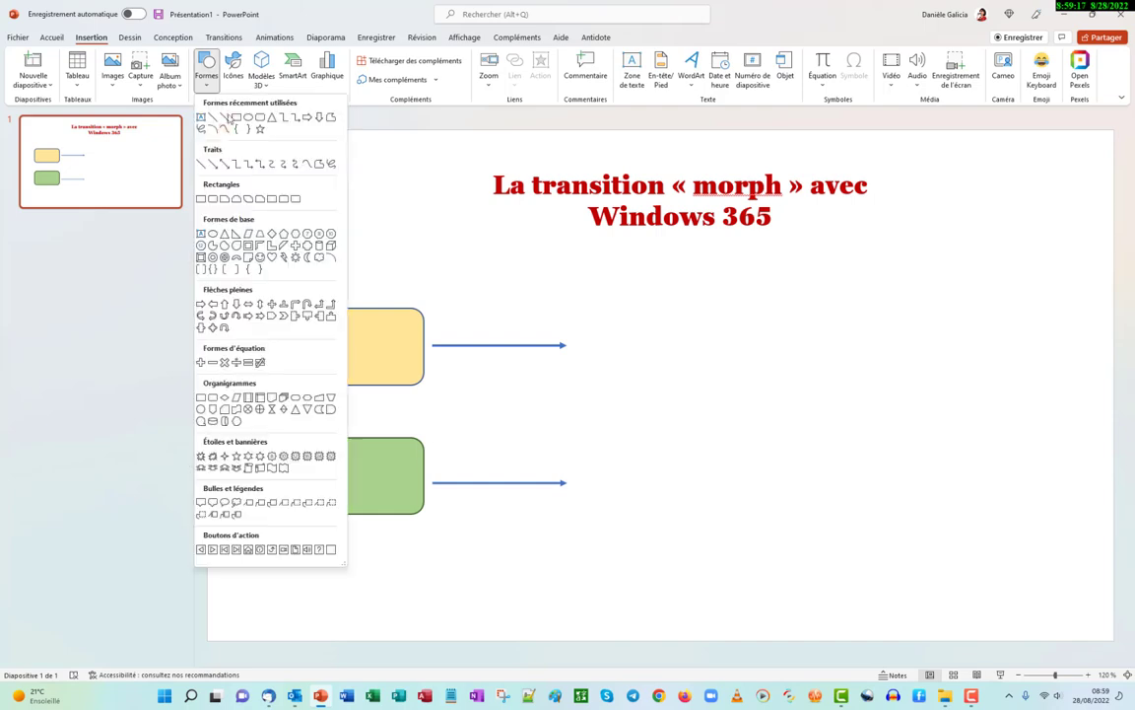
left_click(251, 119)
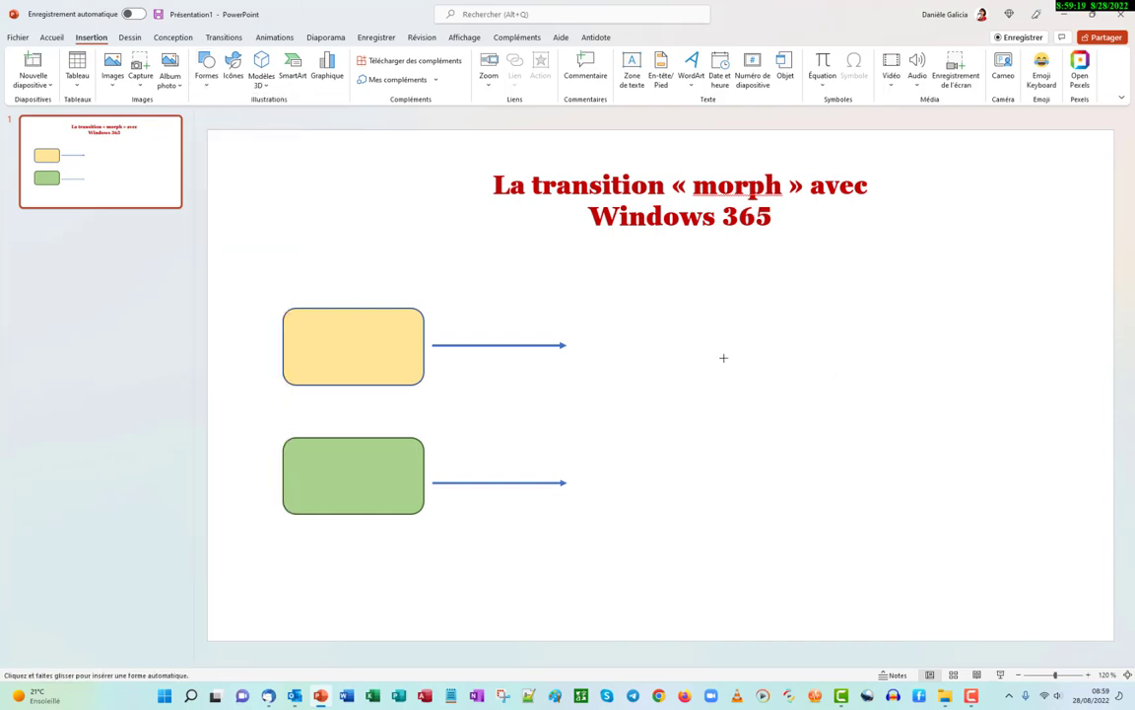
left_click_drag(651, 306, 622, 377)
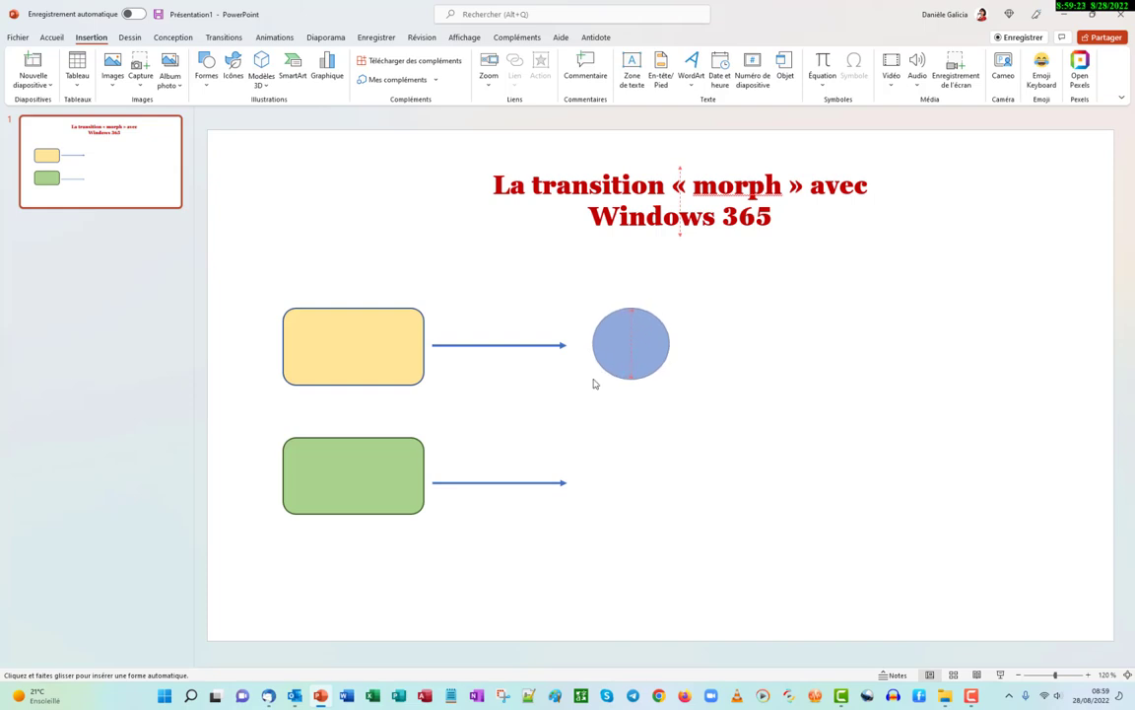
left_click_drag(622, 378, 592, 379)
left_click_drag(673, 344, 768, 344)
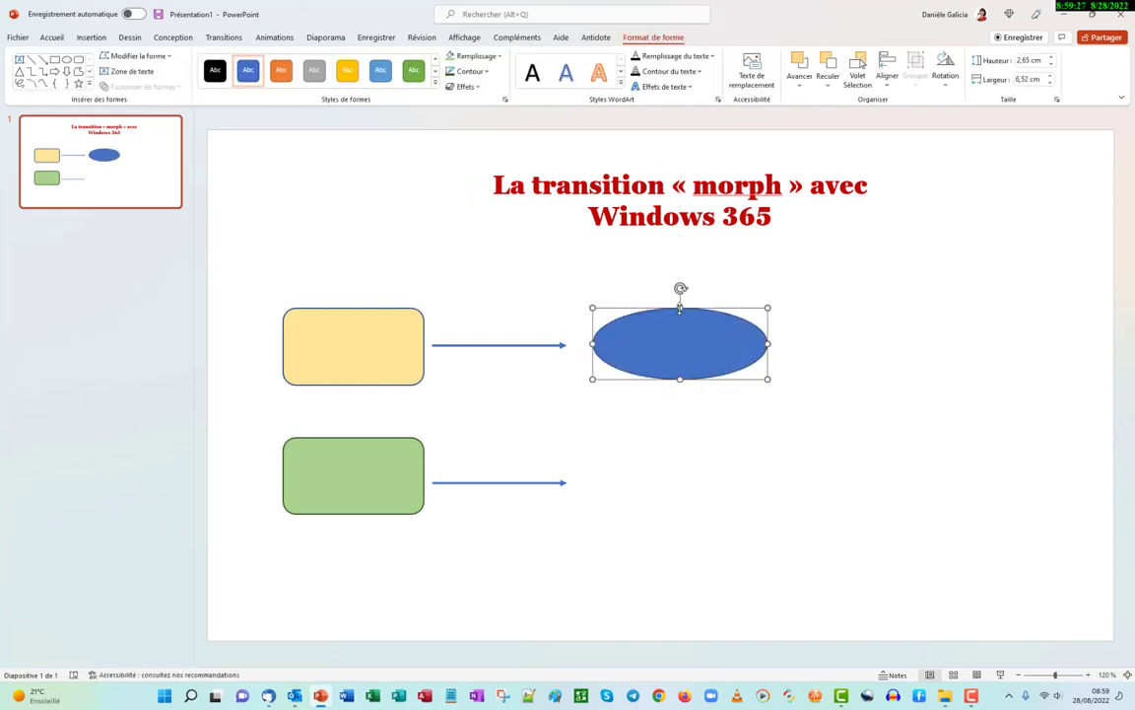
left_click(347, 70)
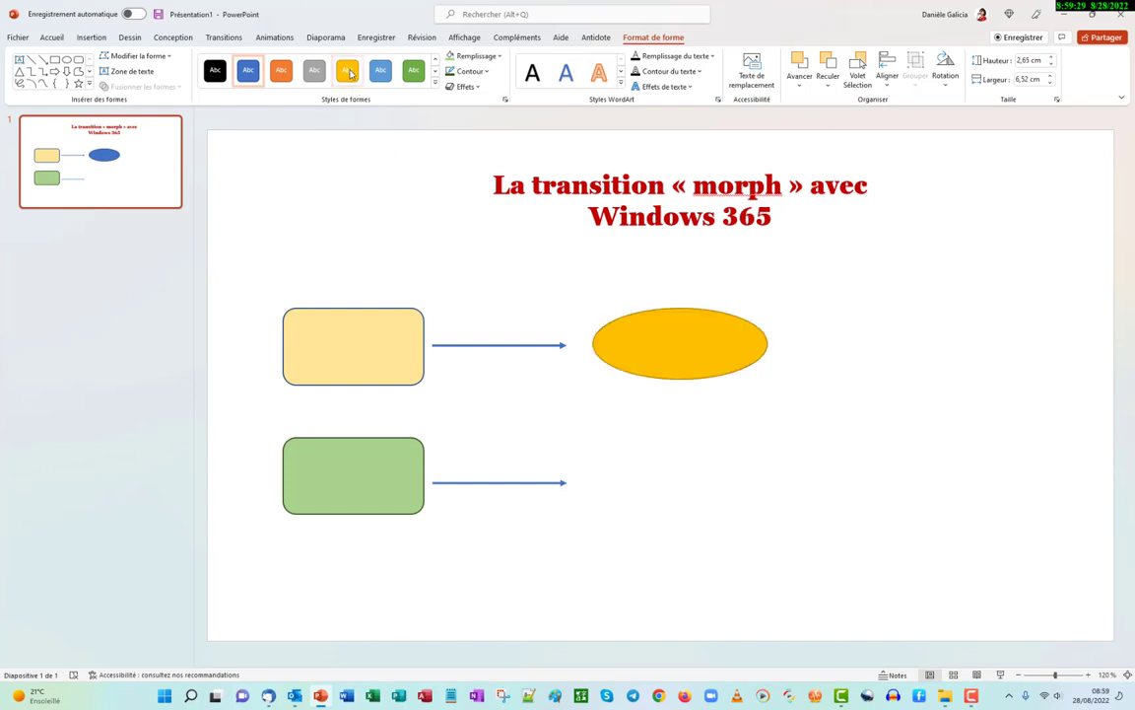
key("Escape")
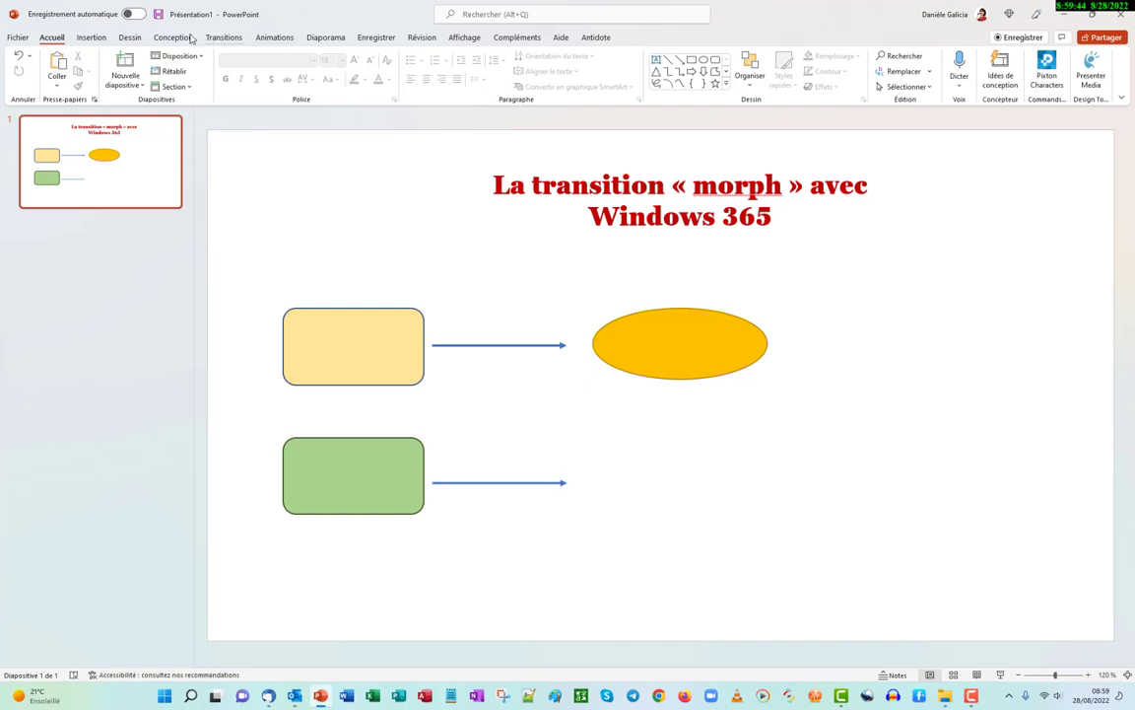
Step: Draw an oval at the tip of the lower arrow
left_click(97, 37)
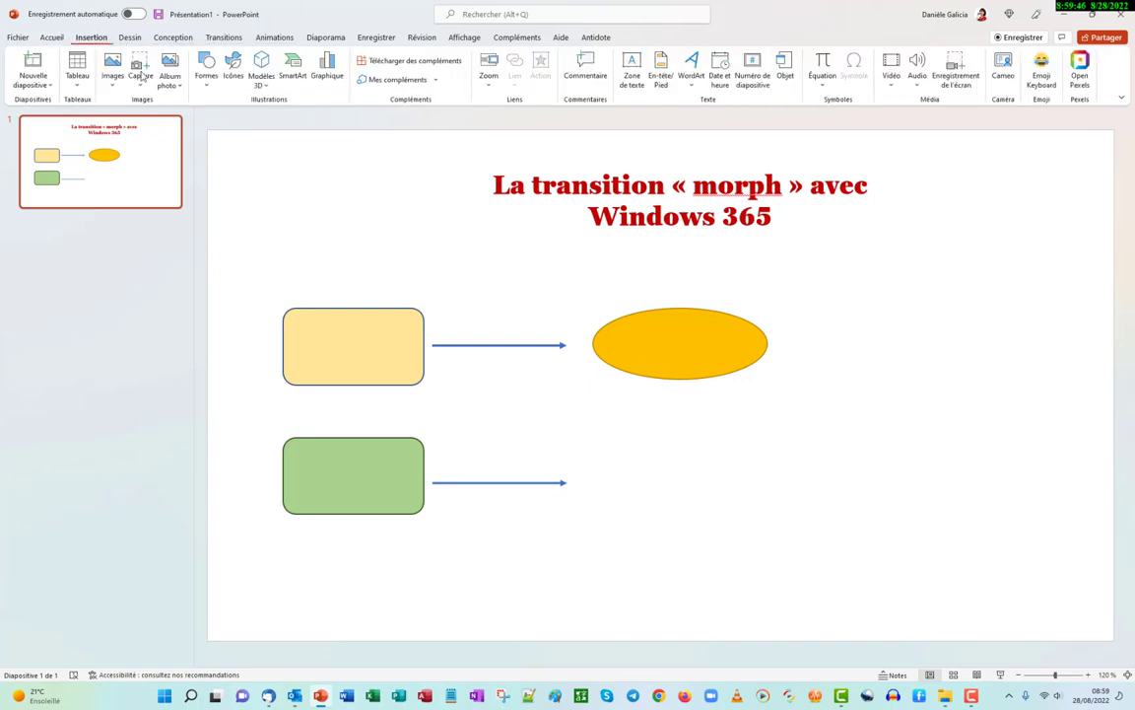
left_click(207, 83)
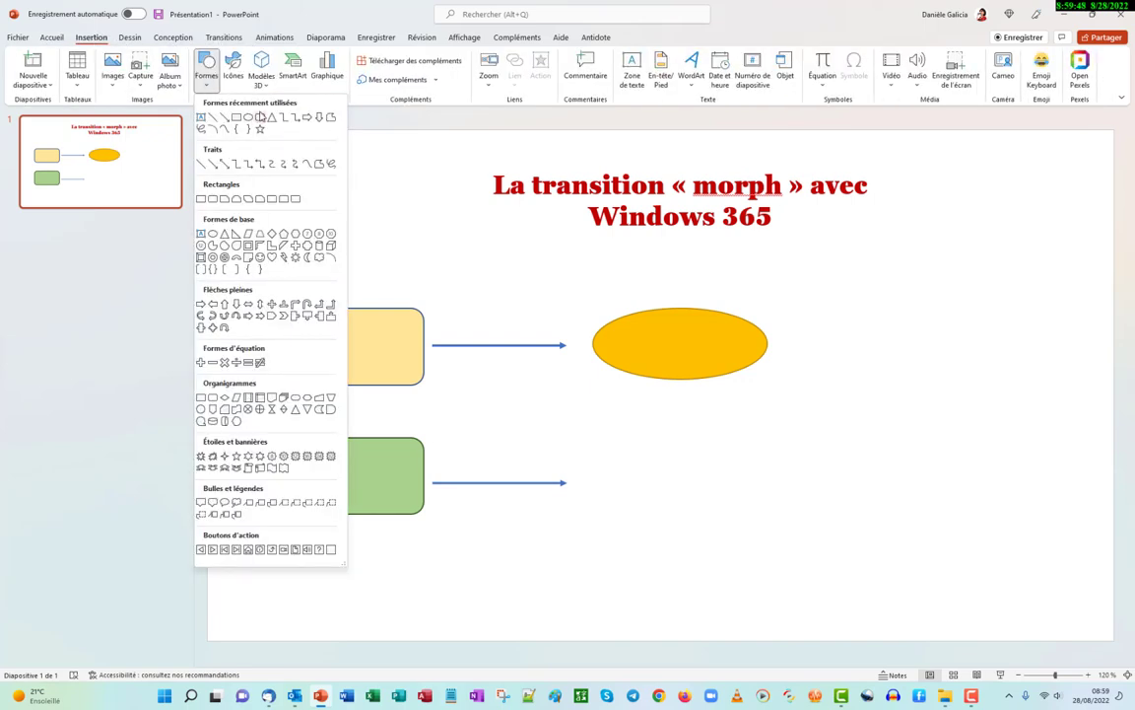
left_click(248, 119)
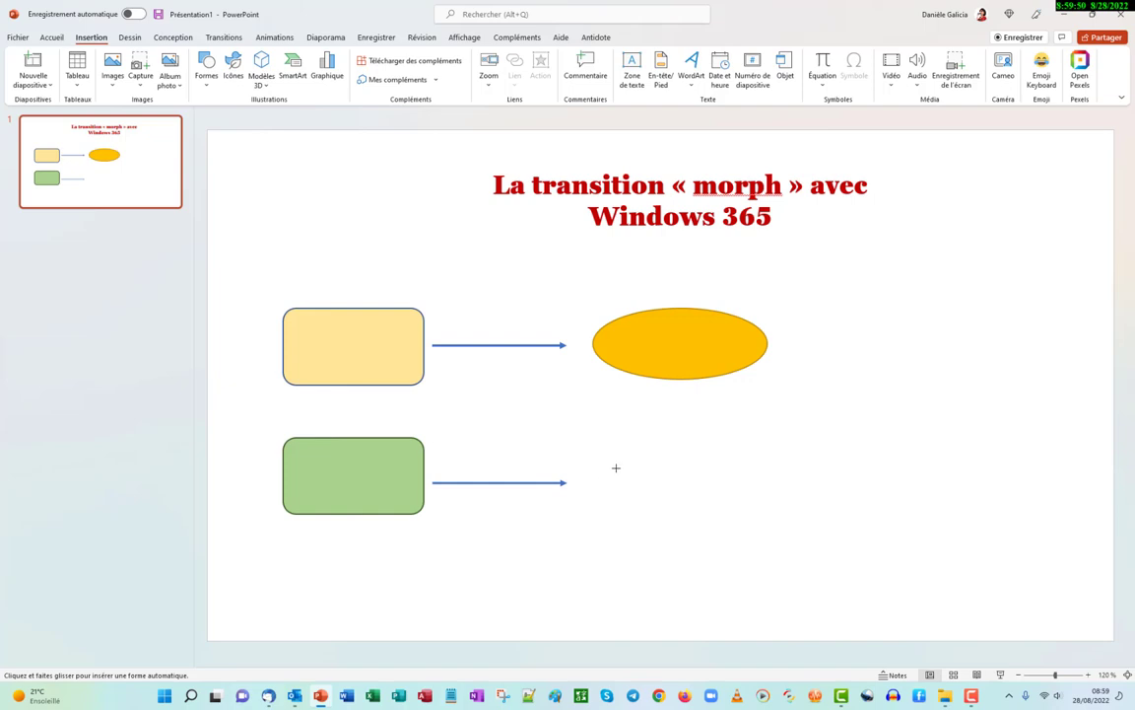
left_click_drag(616, 468, 797, 504)
left_click_drag(809, 540, 809, 539)
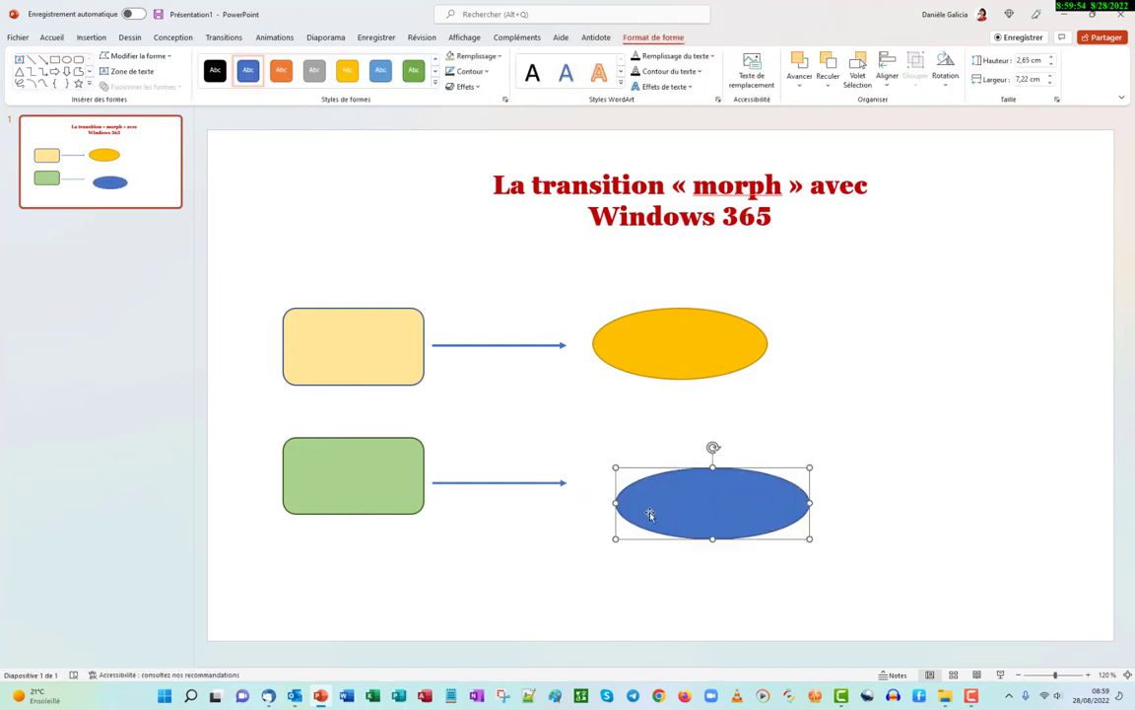
left_click_drag(649, 514, 639, 488)
Step: Match the lower oval to the yellow oval's 6,52 cm width and align it beneath
left_click(701, 329)
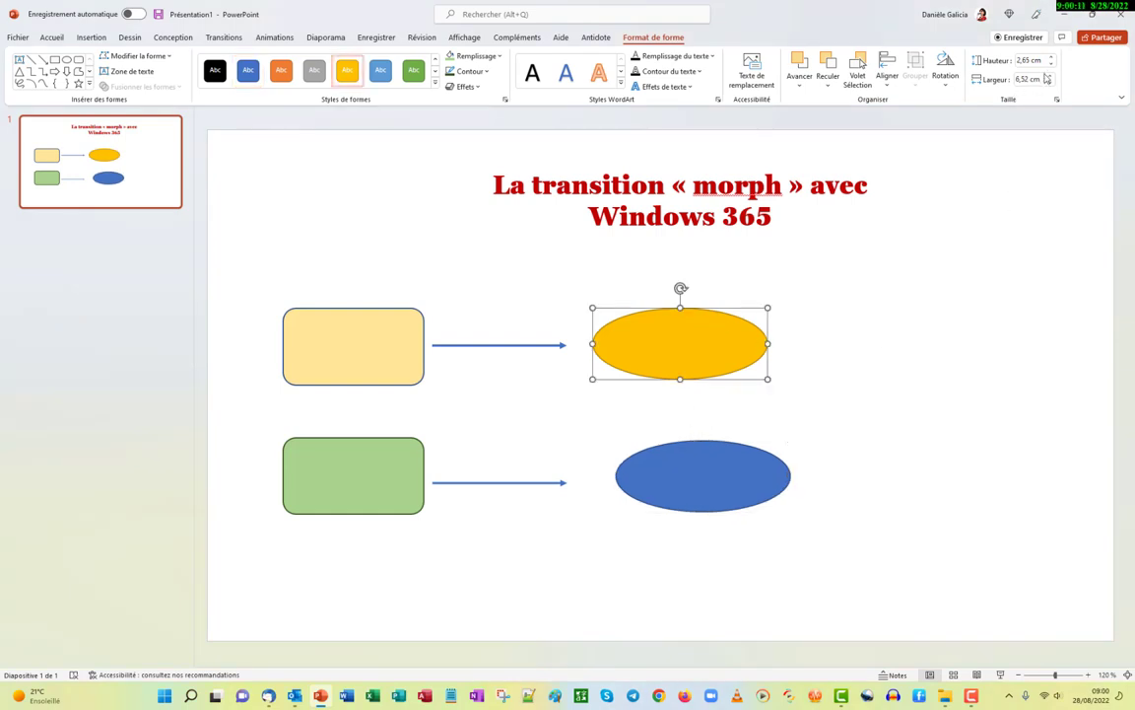
left_click(729, 483)
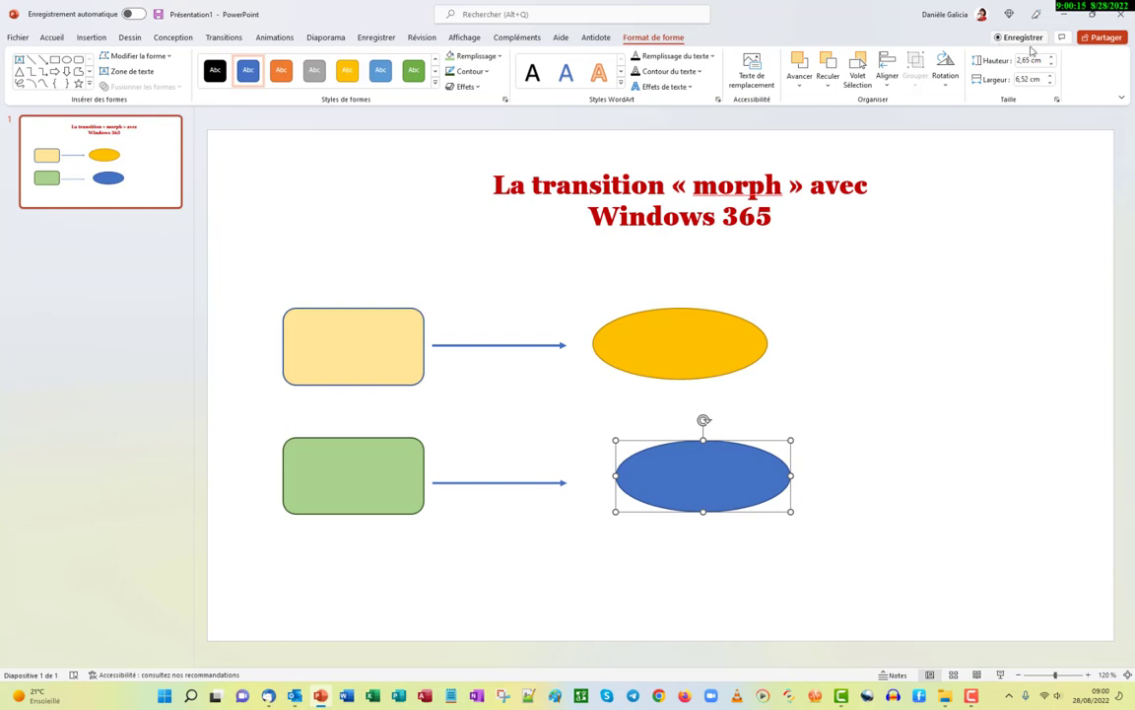
left_click(707, 343)
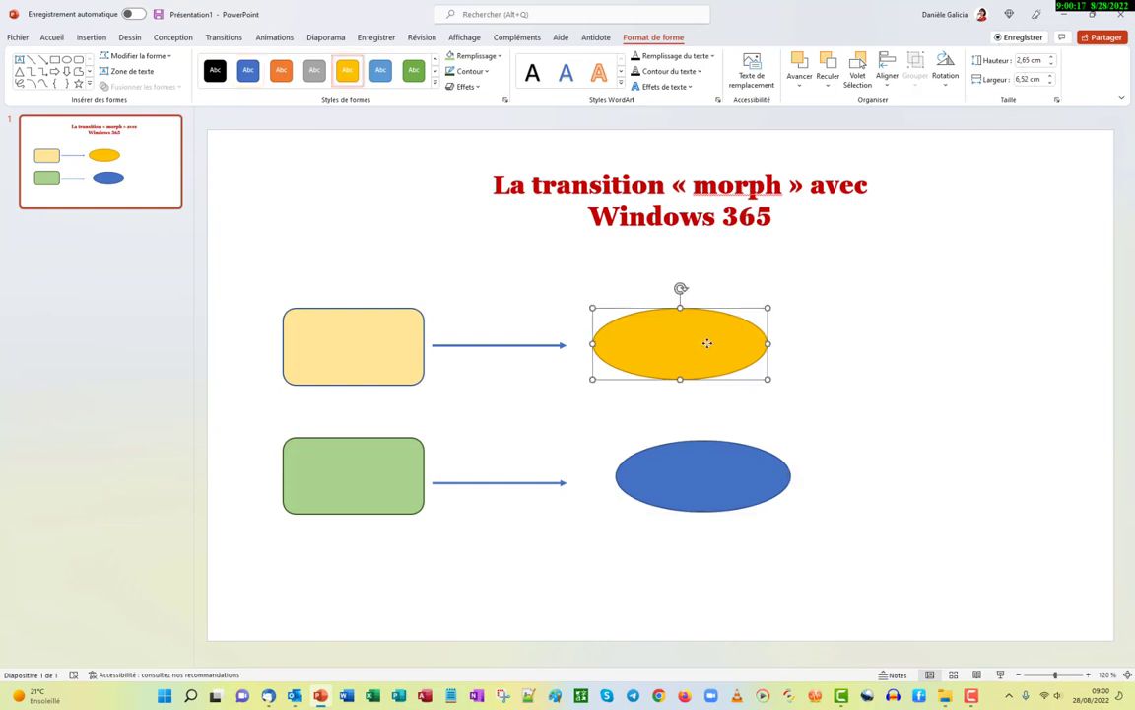
left_click(705, 481)
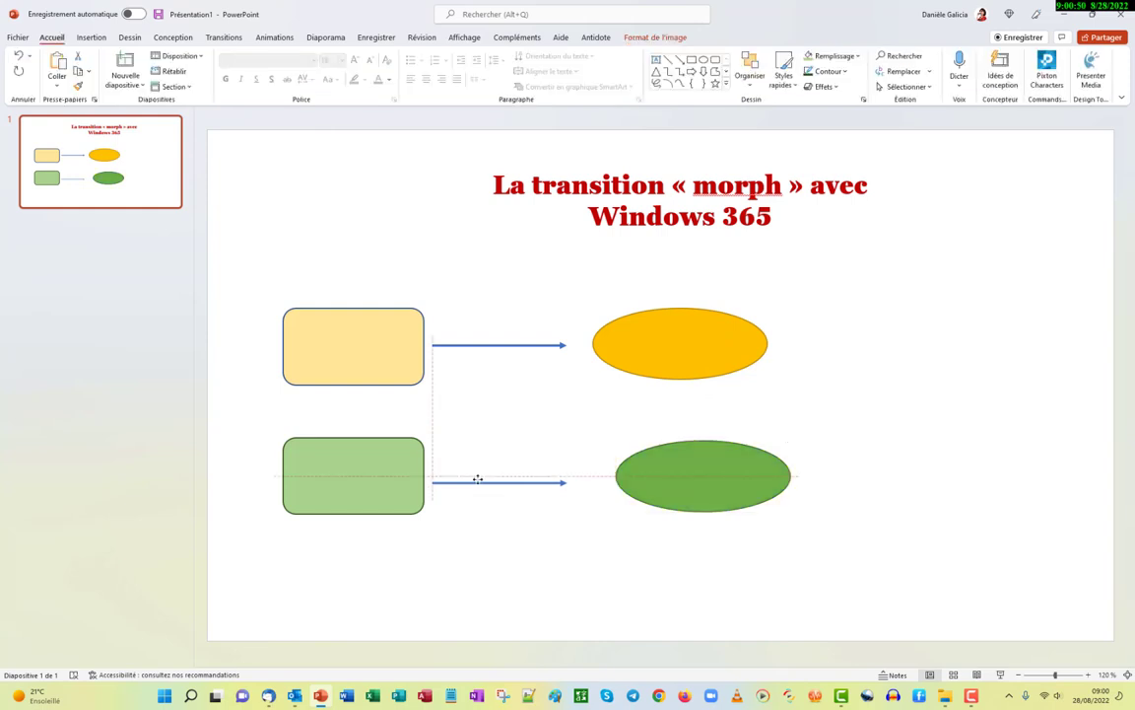
left_click_drag(656, 487, 633, 485)
left_click(844, 606)
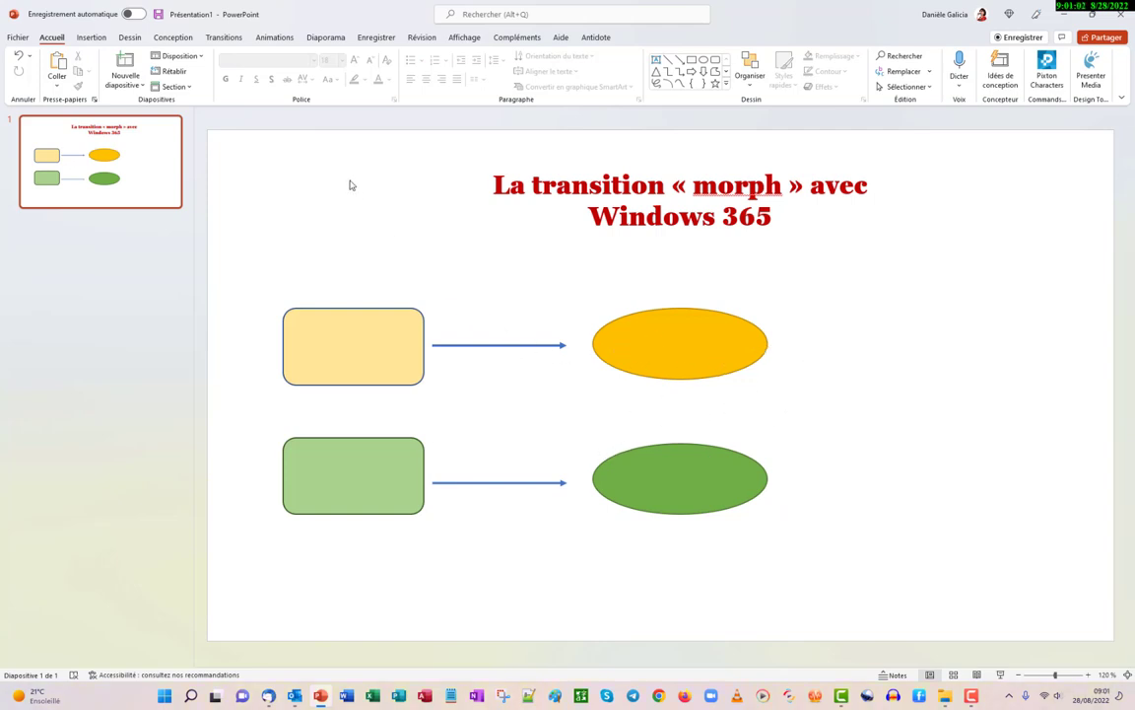
Step: Type 'Avec des images' inside the yellow rectangle
left_click(91, 37)
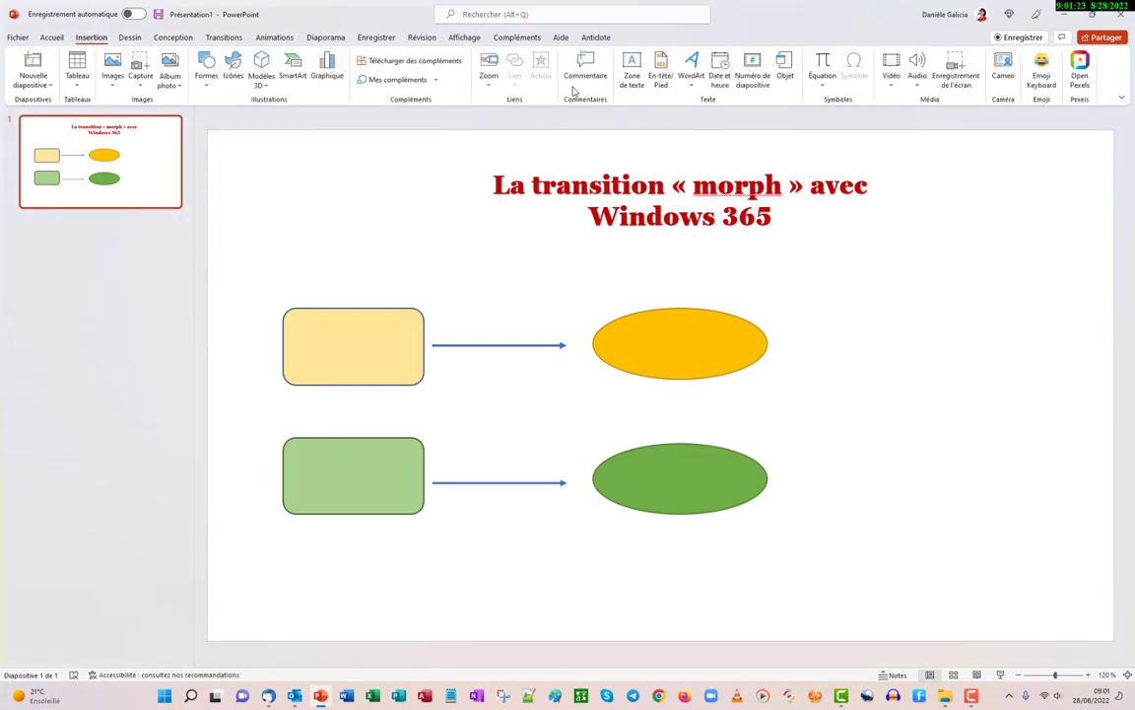
left_click(632, 73)
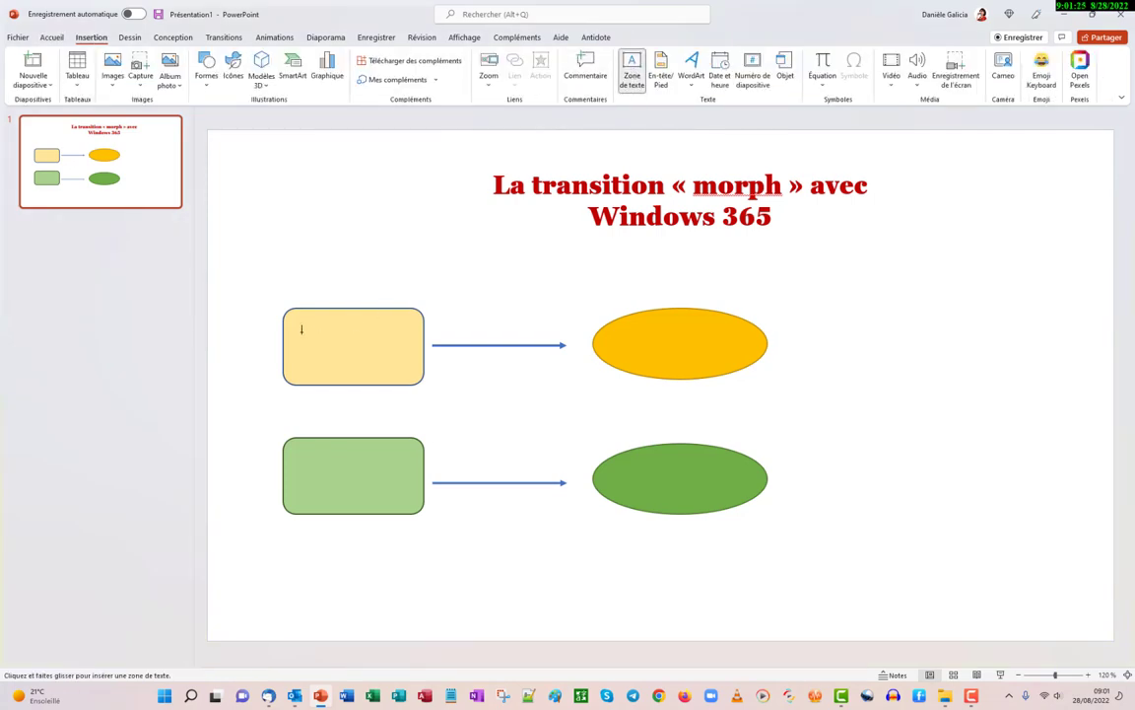
left_click(302, 330)
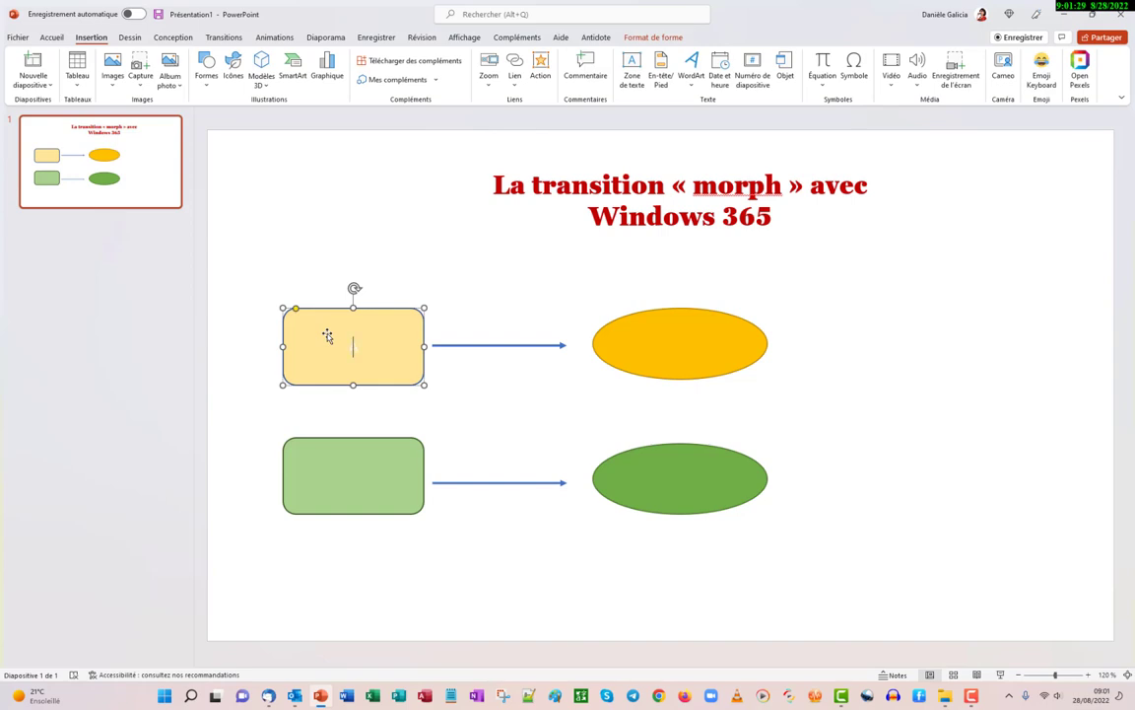
type("Avec des ")
type("images")
Step: Format the rectangle's text black, Georgia Pro Cond Black, size 20
triple_click(334, 349)
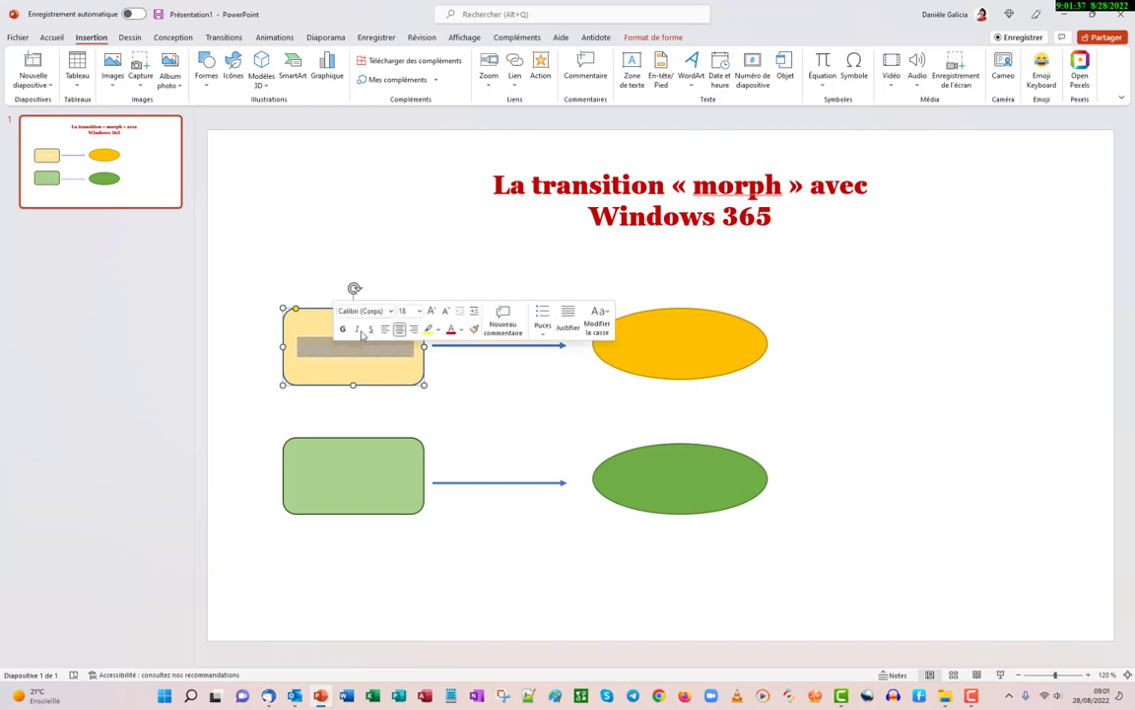
left_click(460, 329)
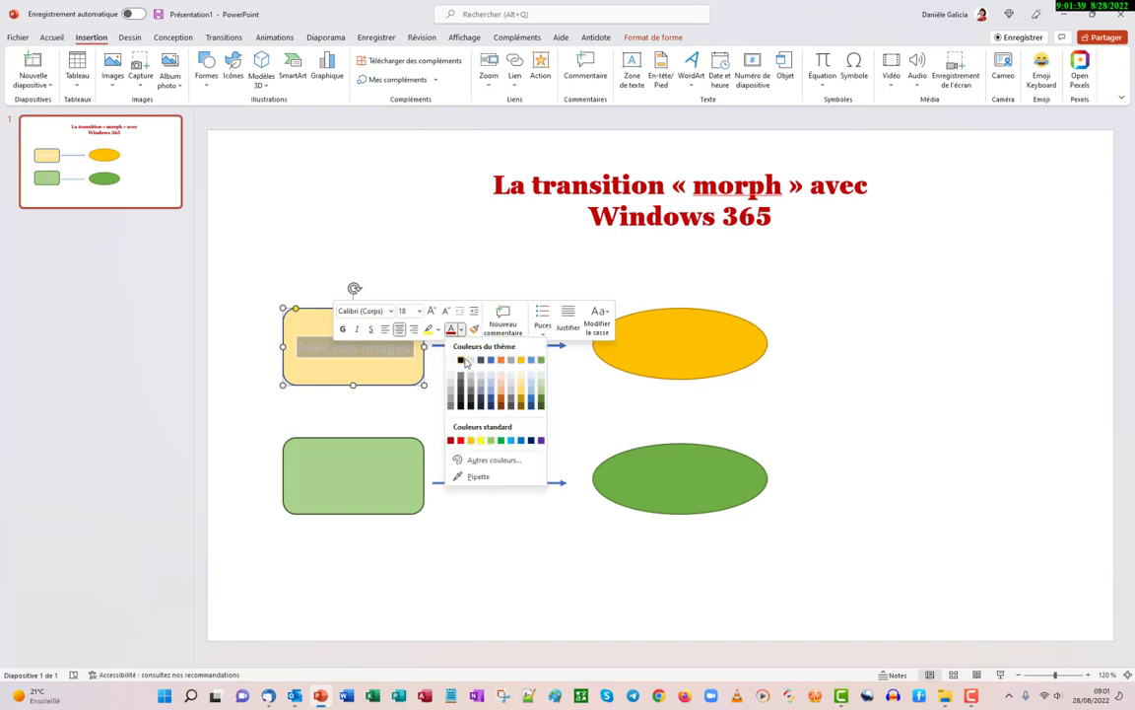
left_click(466, 361)
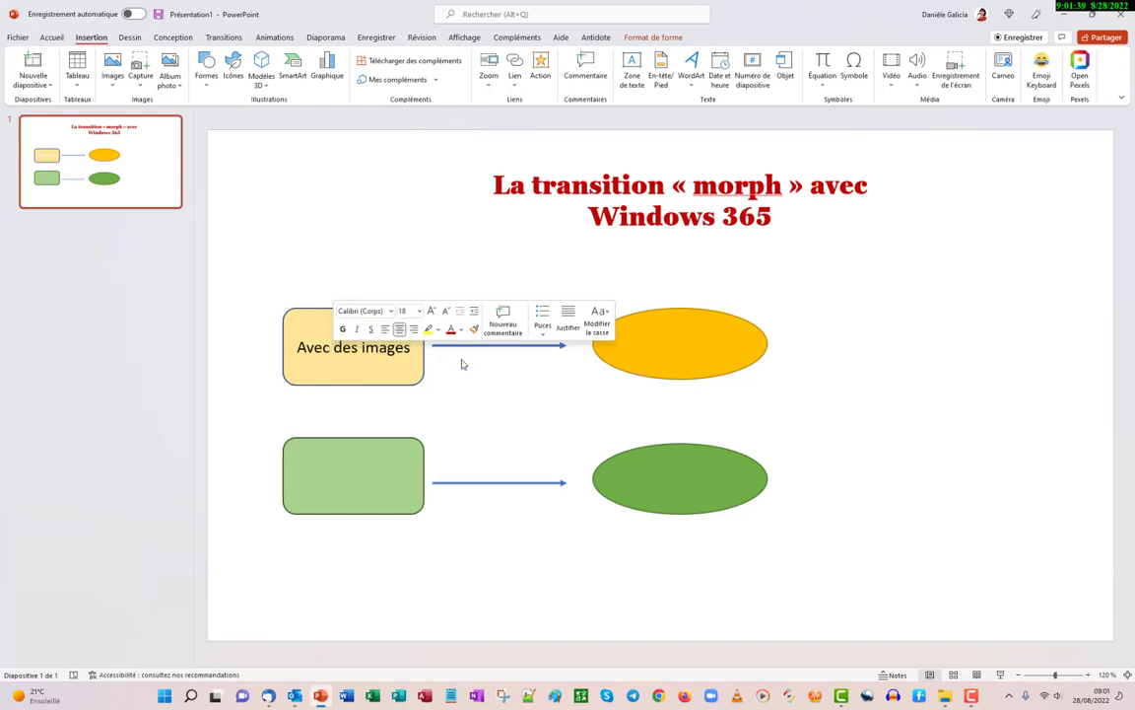
left_click(390, 313)
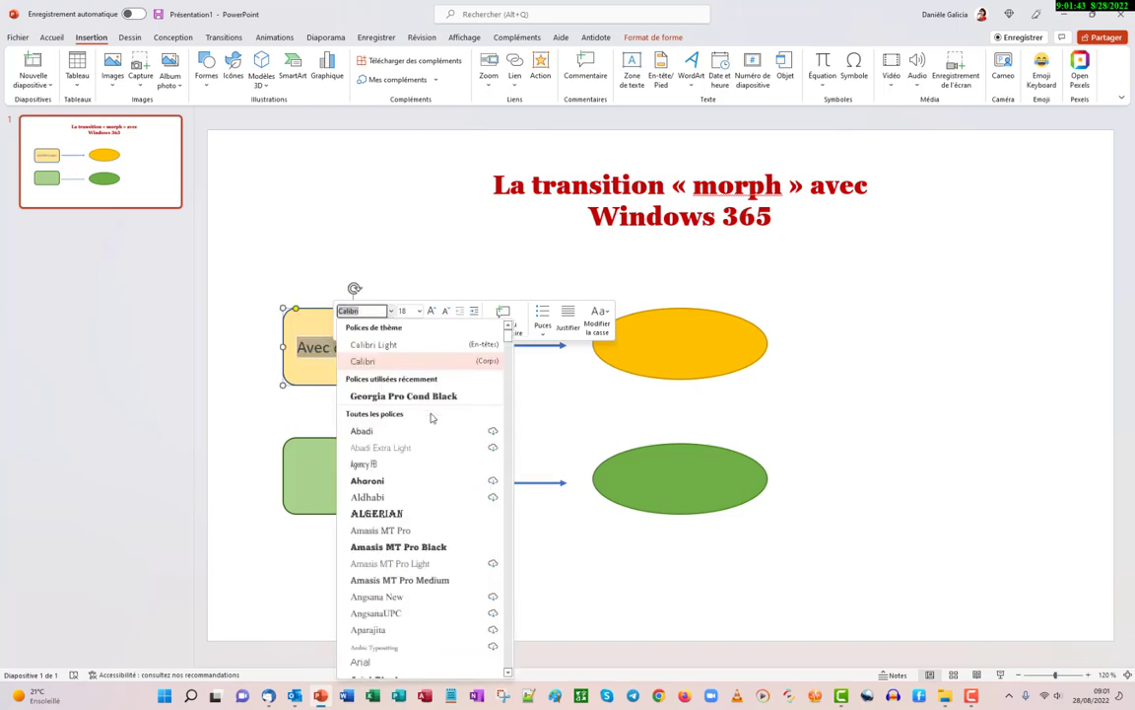
left_click(404, 396)
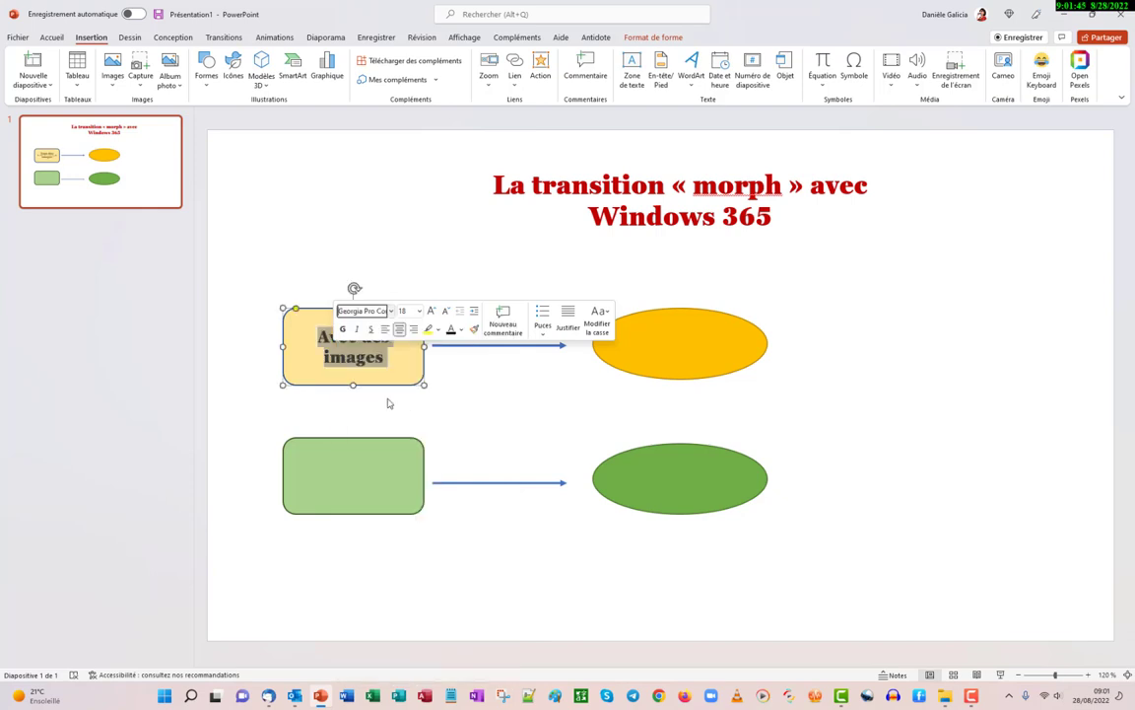
left_click(421, 312)
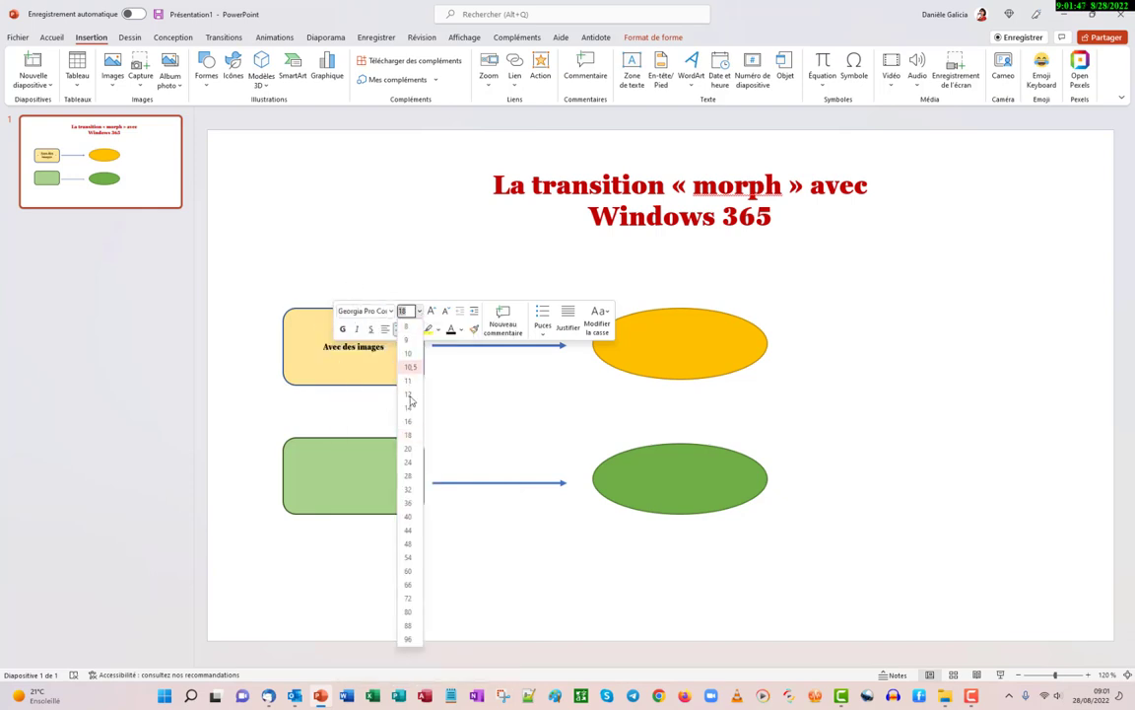
left_click(408, 449)
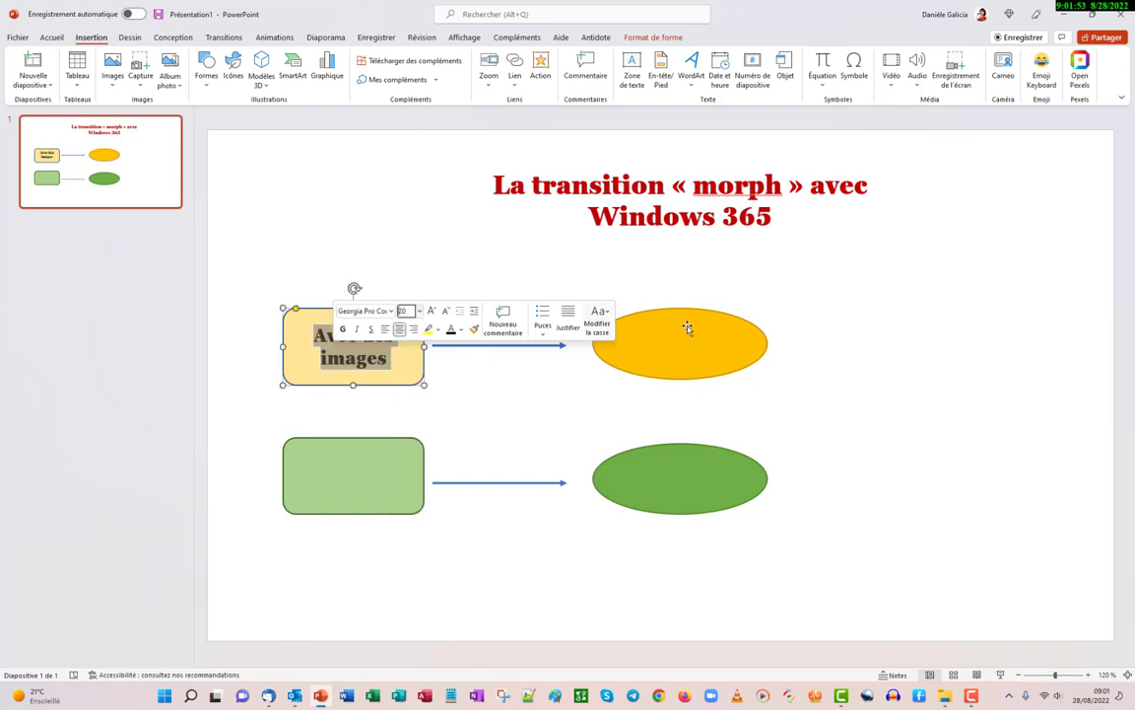
Step: Duplicate the upper arrow and position the copy extending right from the yellow oval
right_click(494, 344)
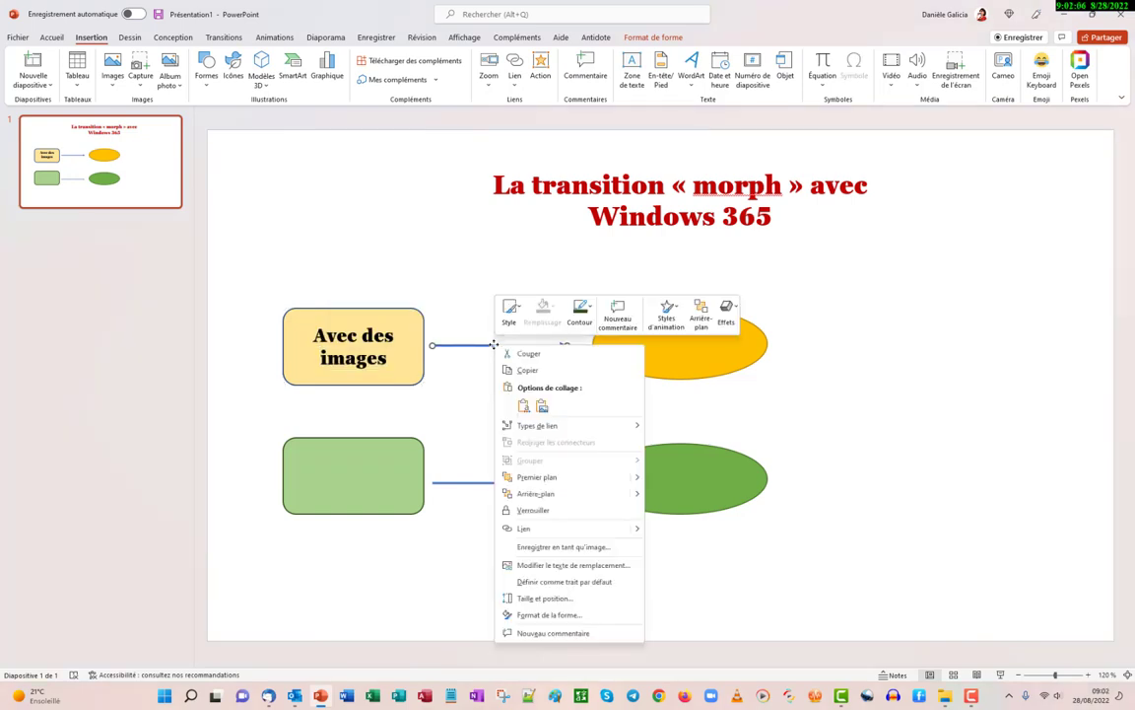
left_click(526, 369)
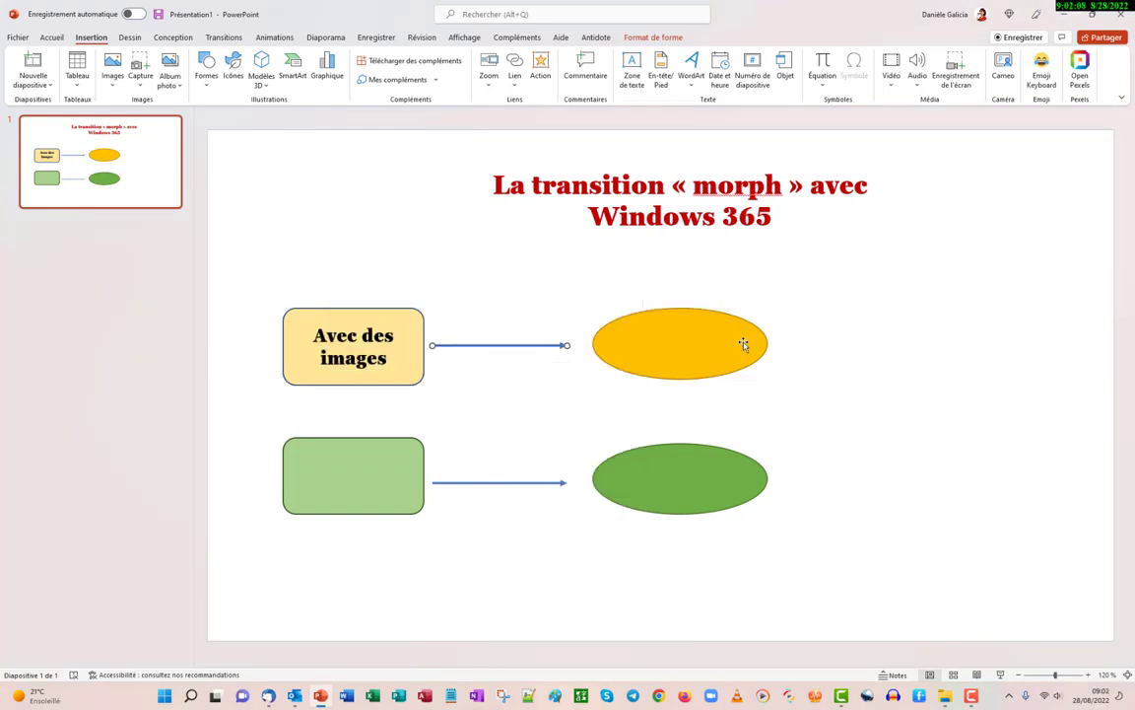
right_click(827, 347)
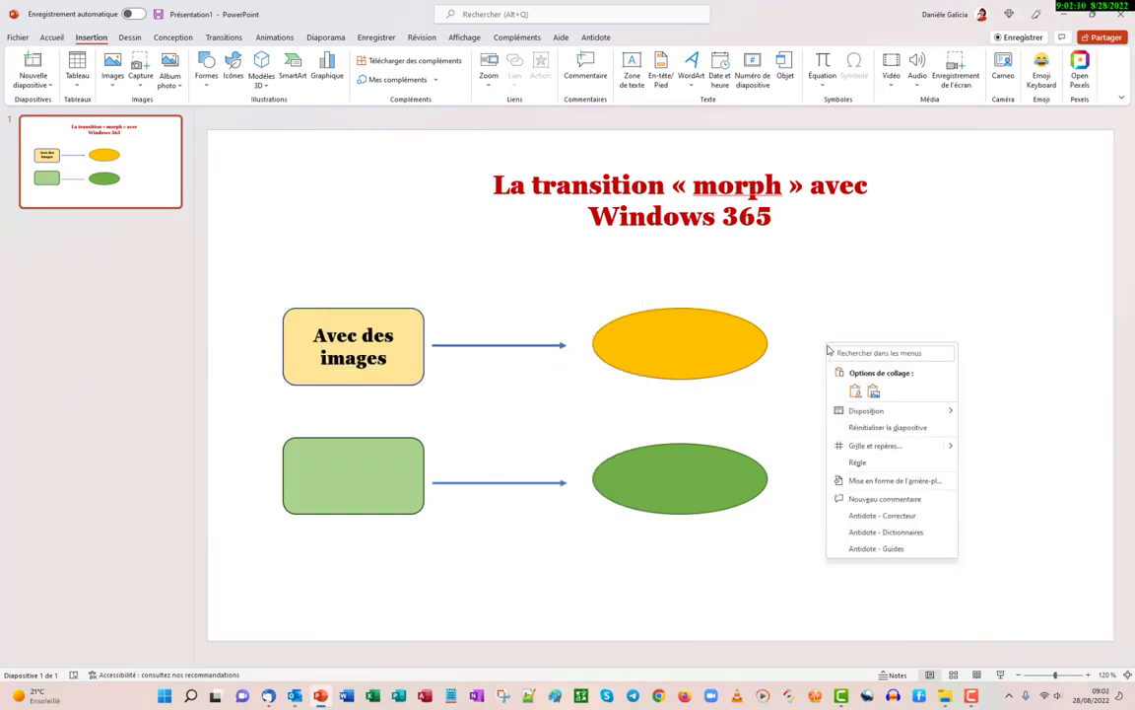
left_click(871, 391)
left_click_drag(659, 392, 850, 348)
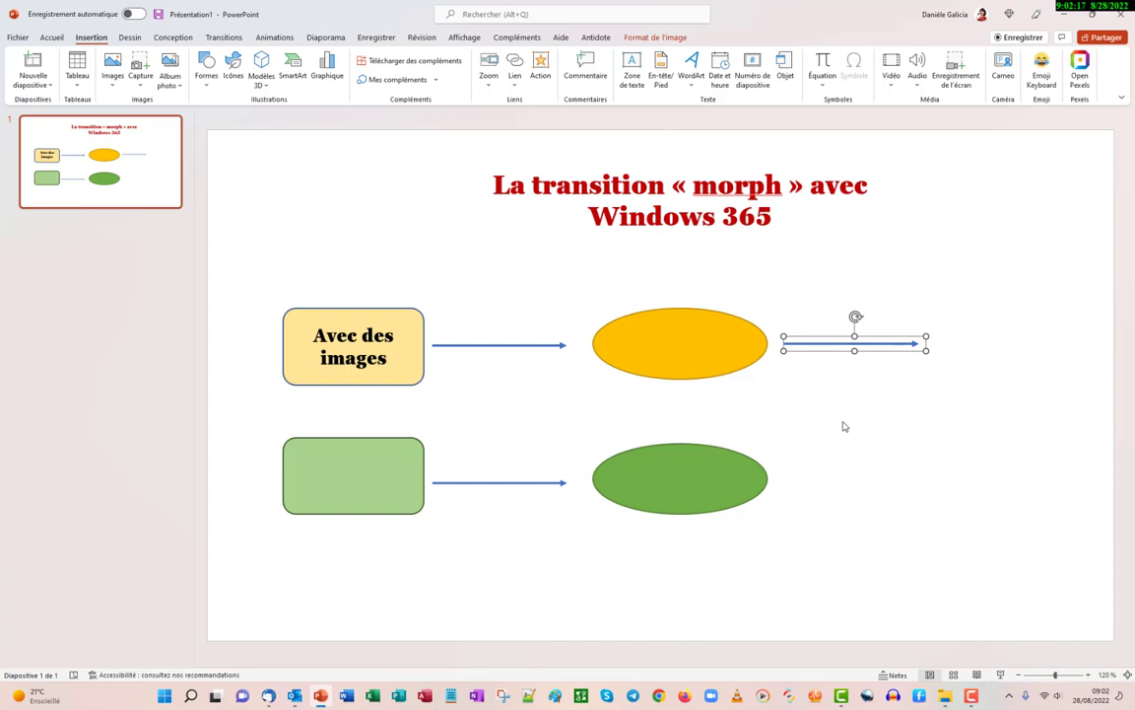
left_click(844, 425)
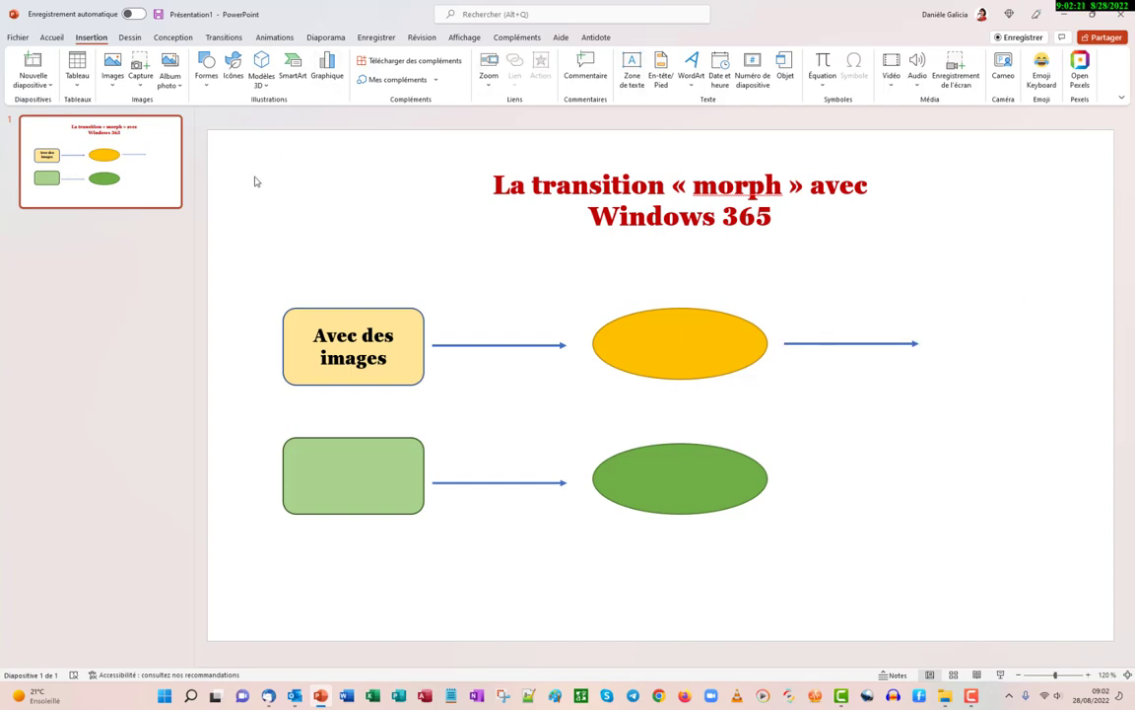
Step: Copy the arrow beside the green ellipse and draw a blue circle after the upper arrow
key("ctrl+v")
left_click_drag(850, 345, 851, 483)
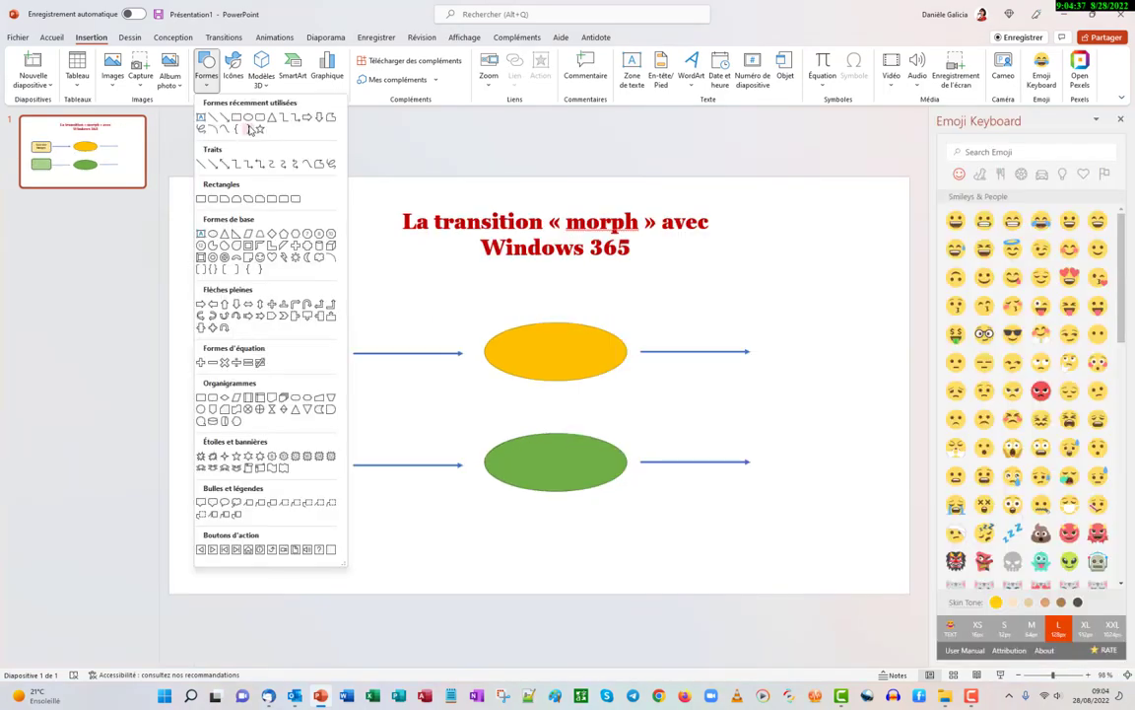
left_click(225, 109)
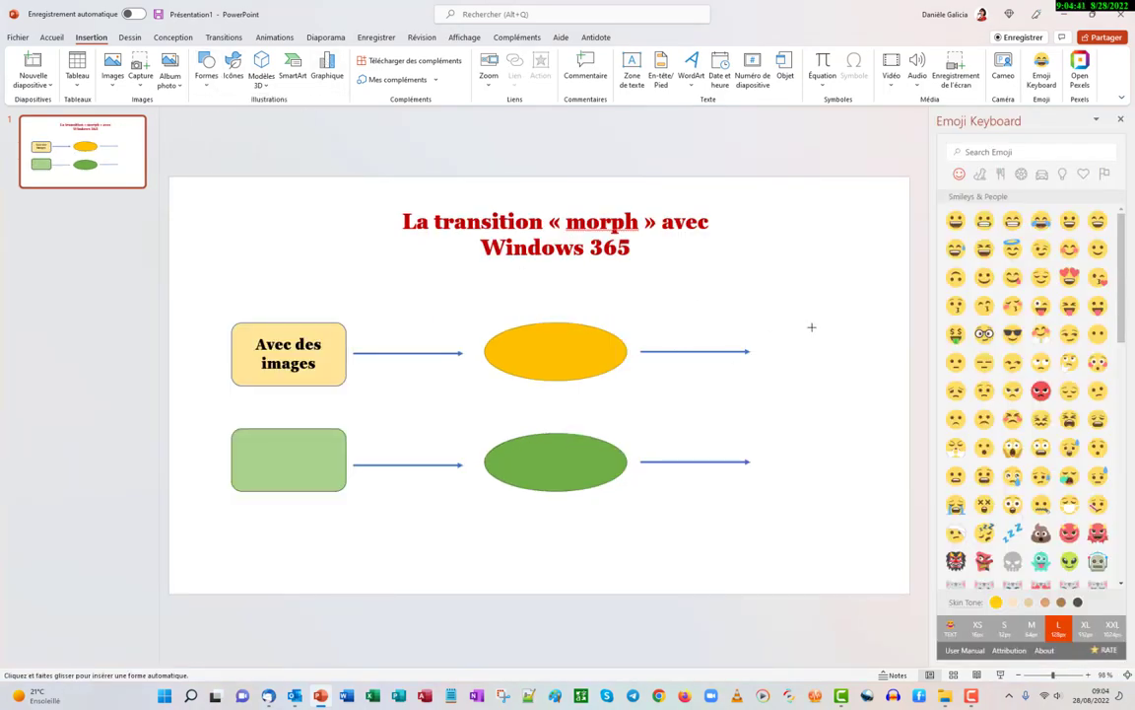
mouse_move(819, 325)
left_mouse_down()
mouse_move(765, 369)
mouse_move(800, 345)
left_mouse_up()
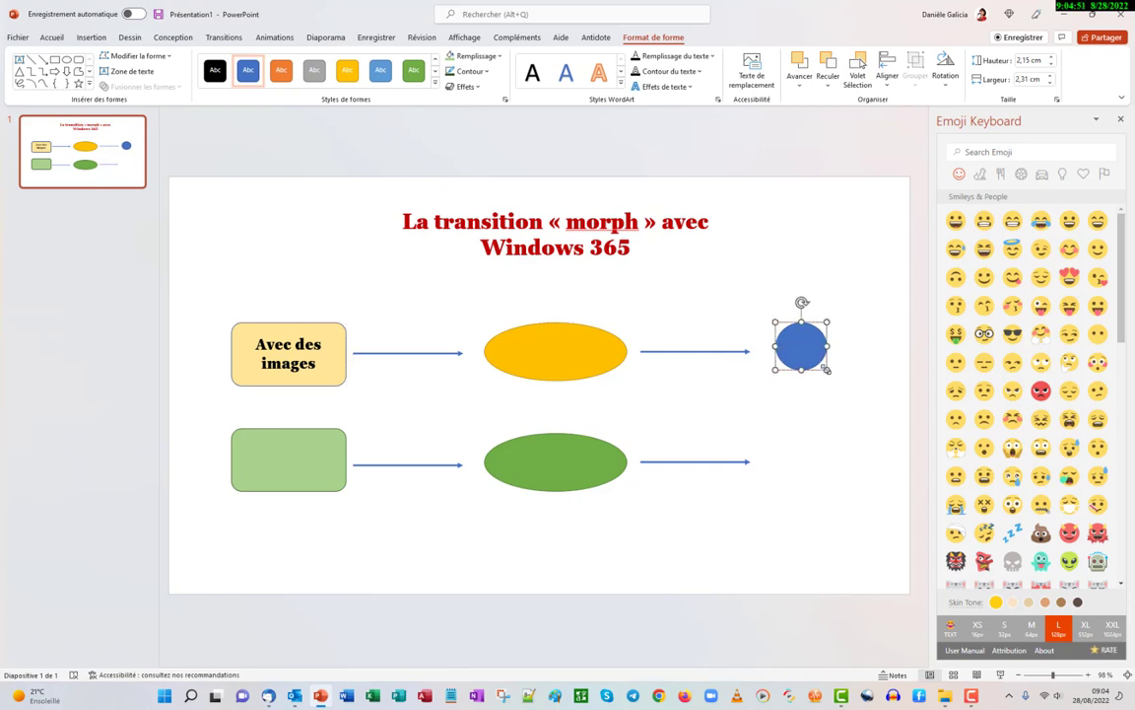
mouse_move(826, 369)
left_mouse_down()
mouse_move(840, 380)
mouse_move(806, 351)
left_mouse_up()
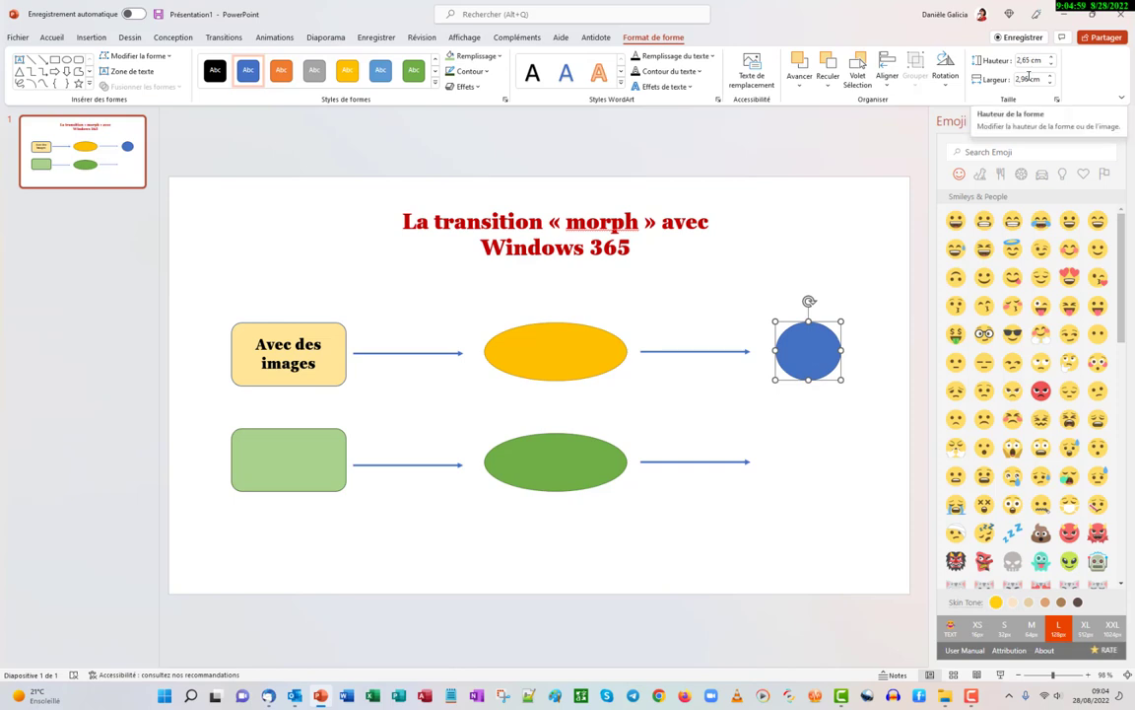
scroll(965, 387, "down", 3)
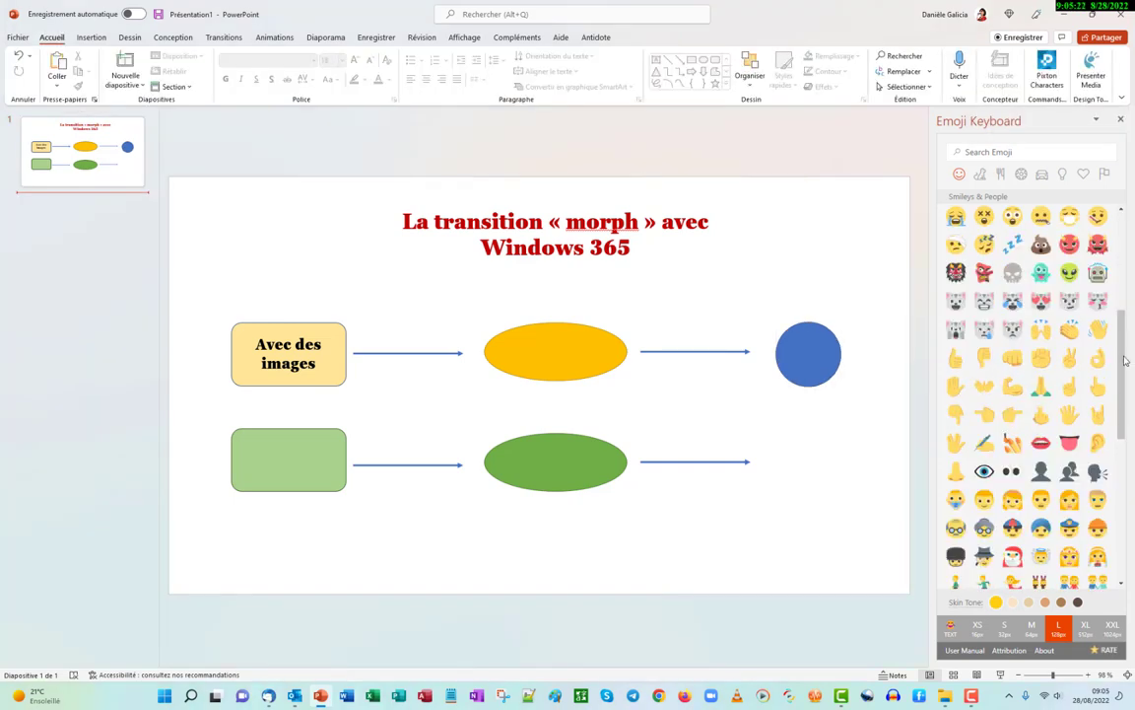
Step: Insert a victory-hand emoji and shrink it onto the upper blue circle
left_click(1072, 365)
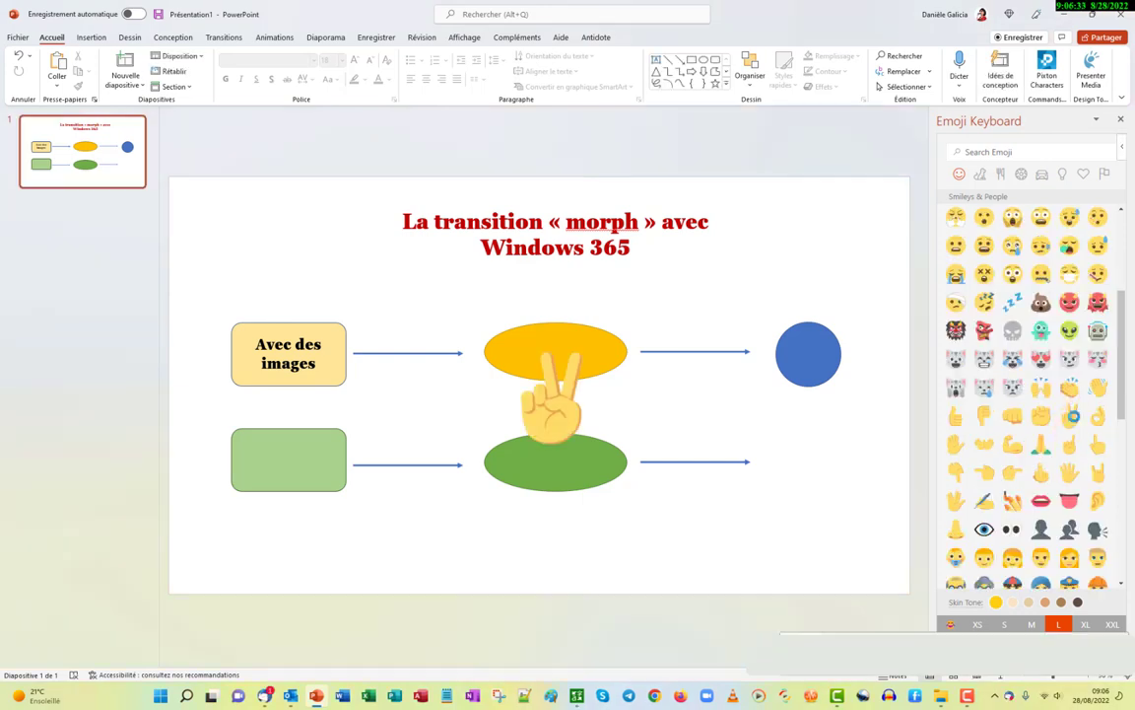
left_click(550, 411)
mouse_move(601, 347)
left_mouse_down()
mouse_move(551, 390)
mouse_move(810, 357)
left_mouse_up()
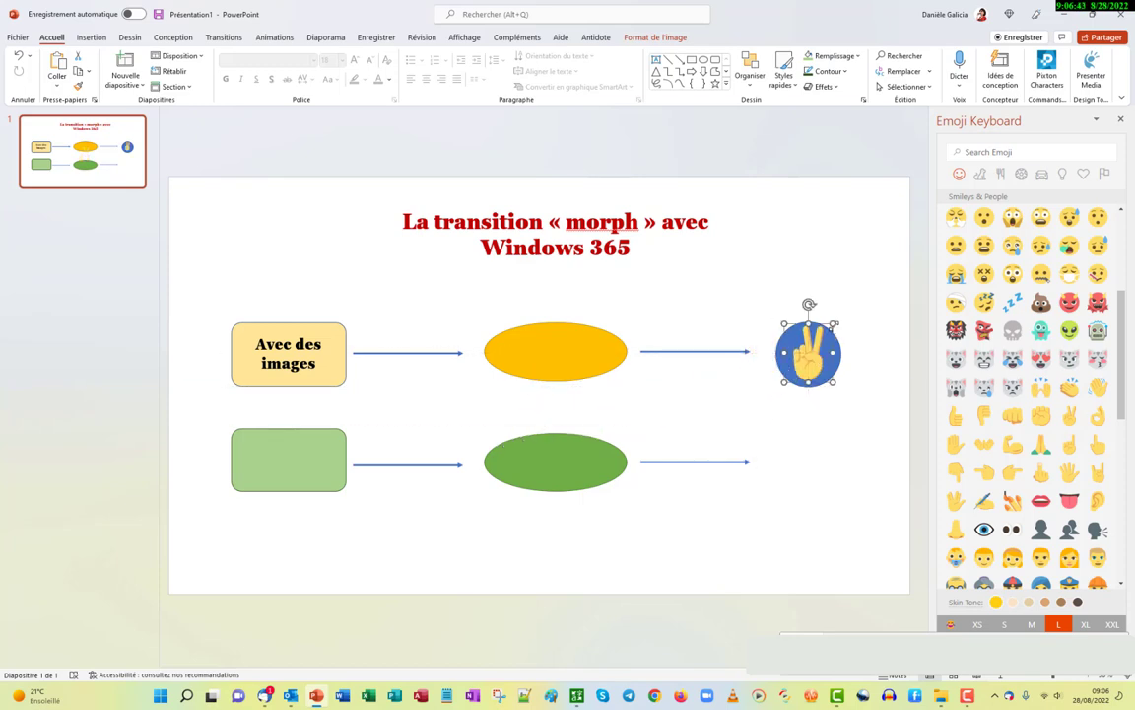
left_click(724, 535)
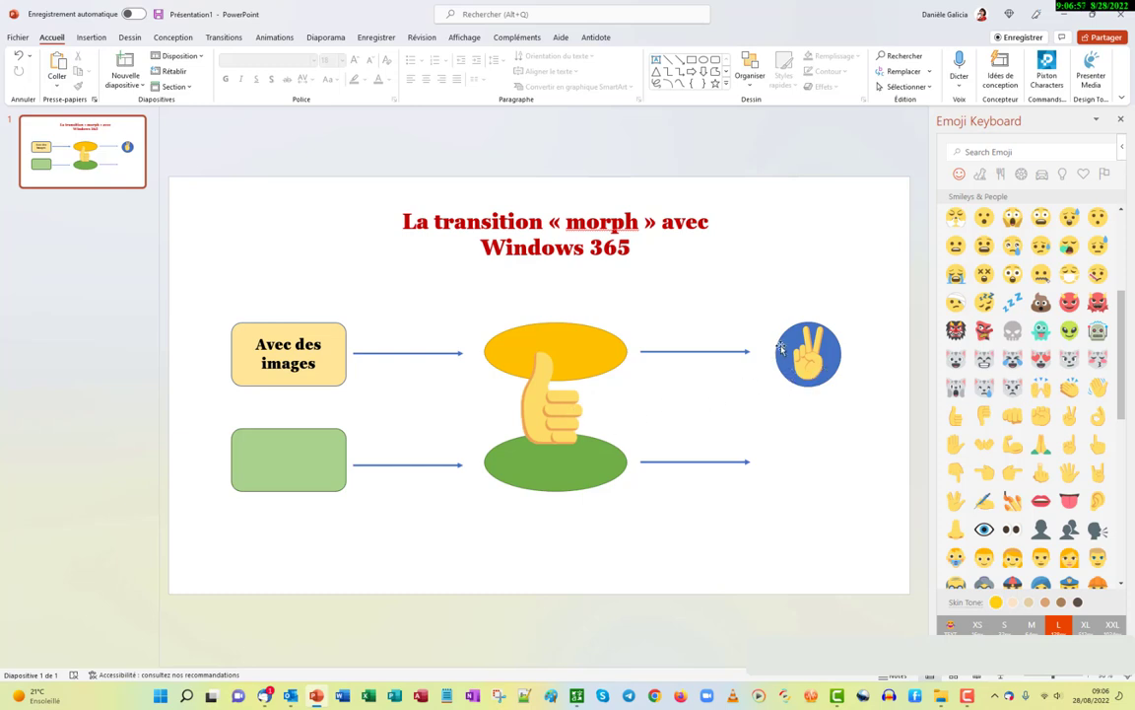
Step: Copy the upper blue circle and place the copy at the end of the lower arrow
left_click(781, 347)
right_click(780, 344)
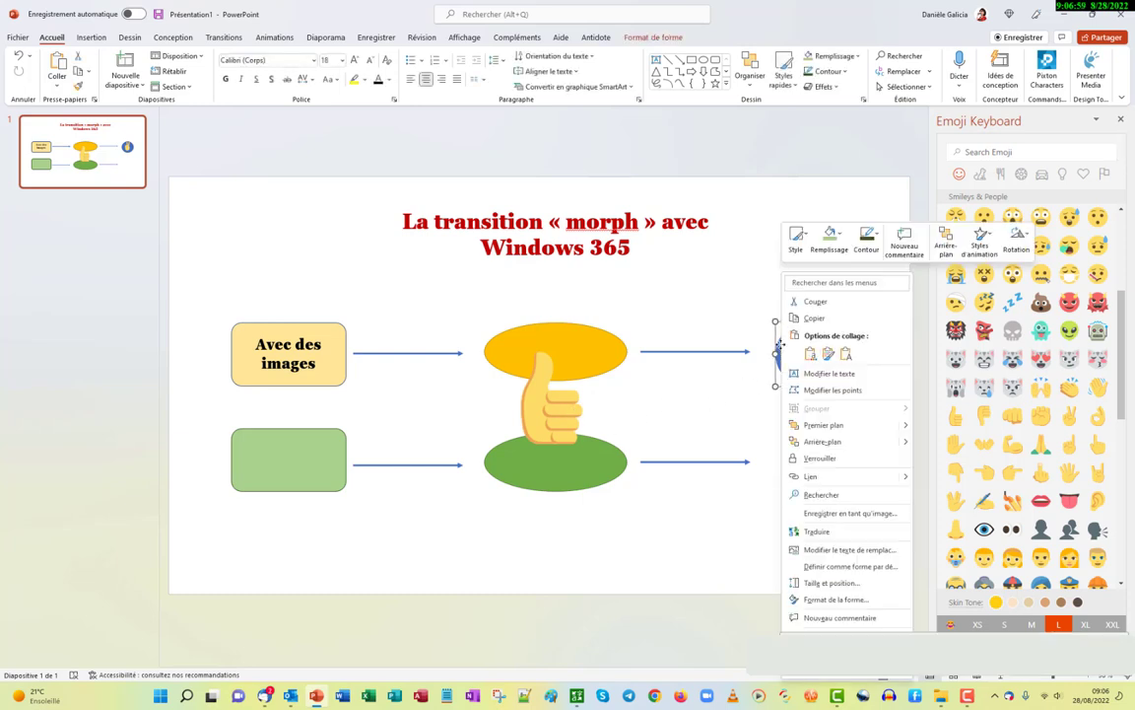
right_click(779, 449)
left_click(854, 500)
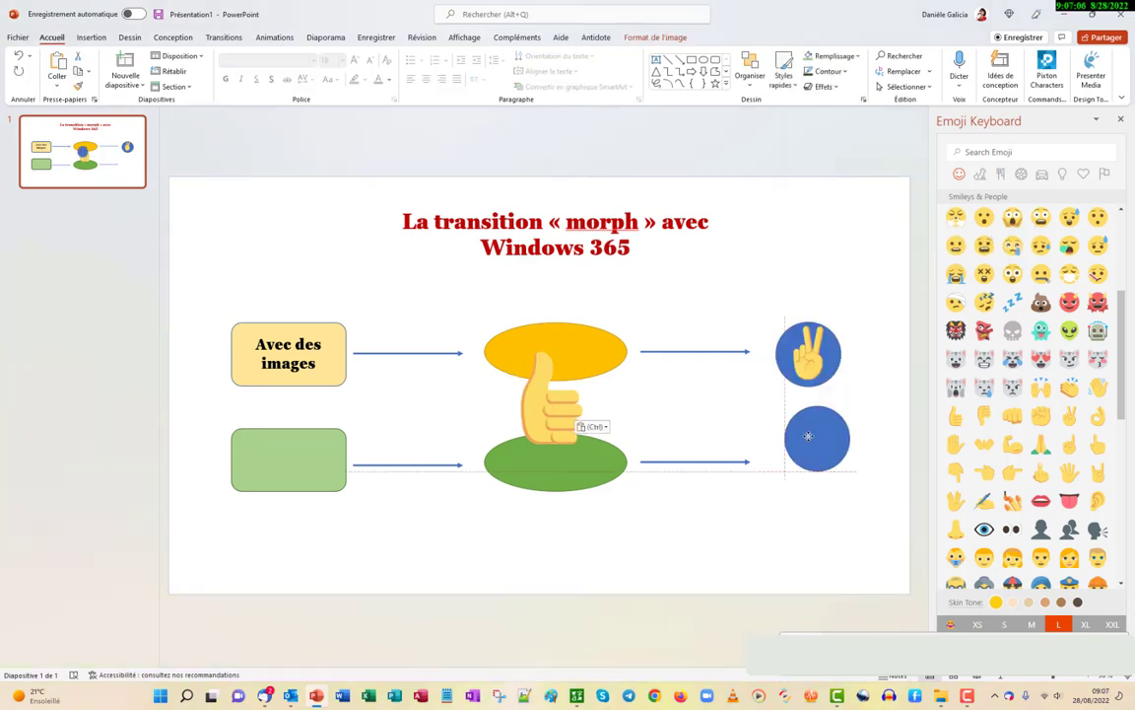
left_click_drag(807, 429, 805, 449)
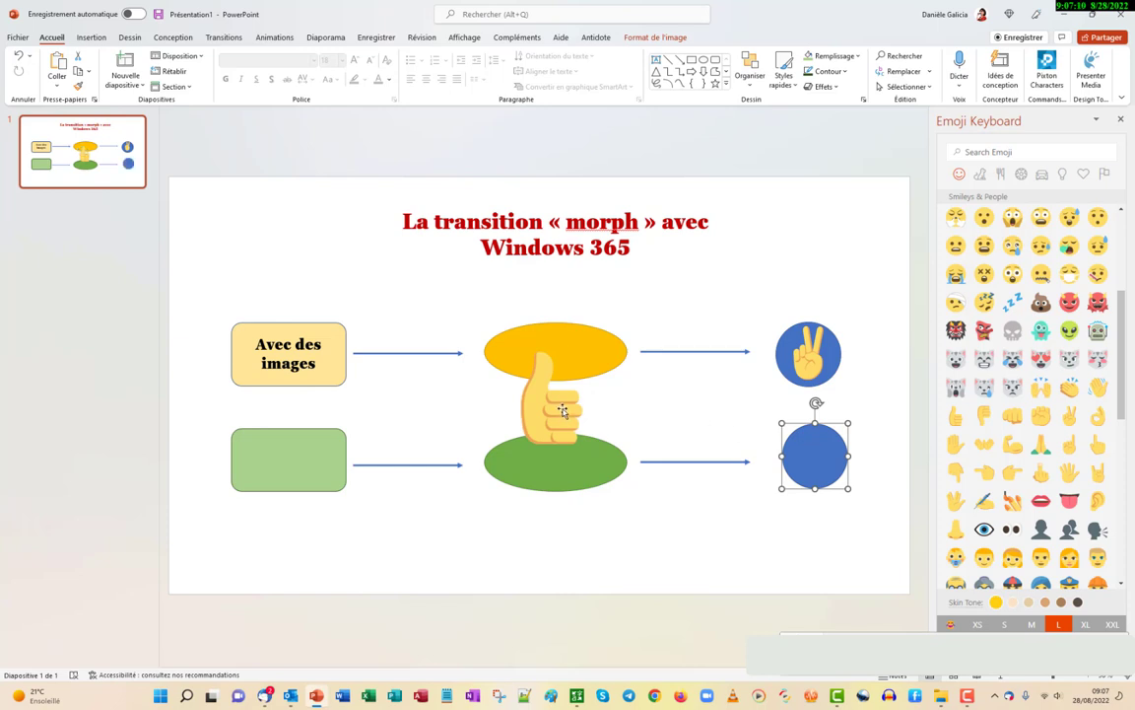
Step: Shrink the thumbs-up emoji, bring it to the front, and centre it on the lower blue circle
left_click(533, 389)
mouse_move(601, 348)
left_mouse_down()
mouse_move(557, 391)
mouse_move(824, 463)
left_mouse_up()
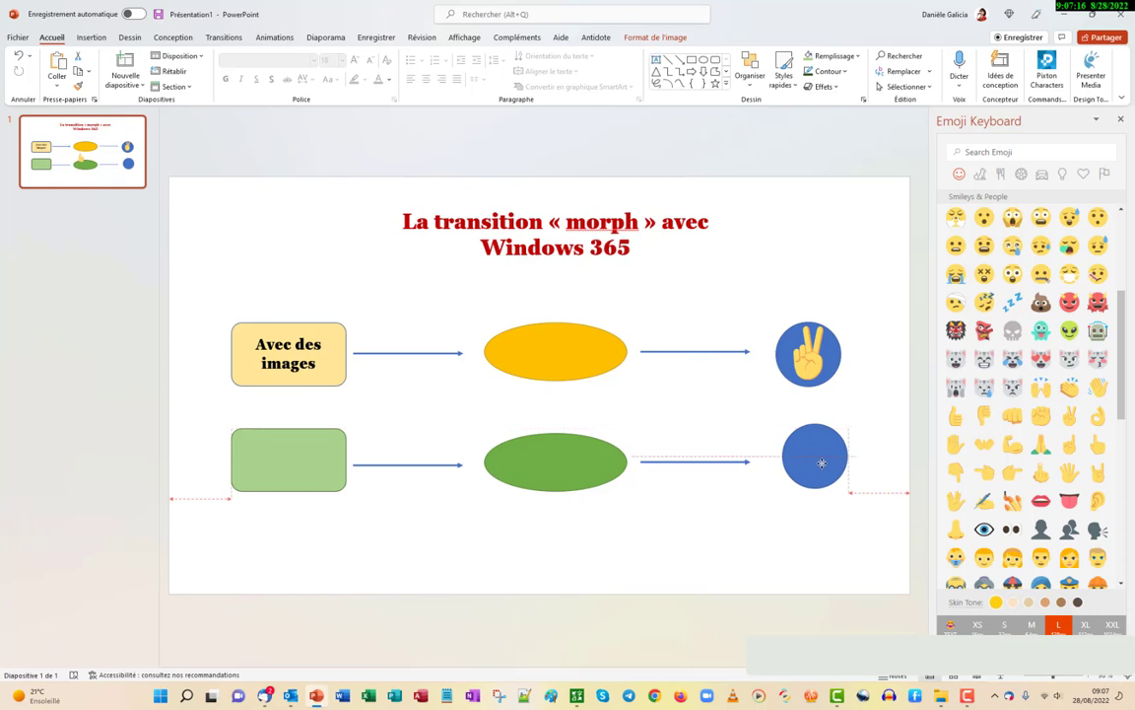
right_click(822, 463)
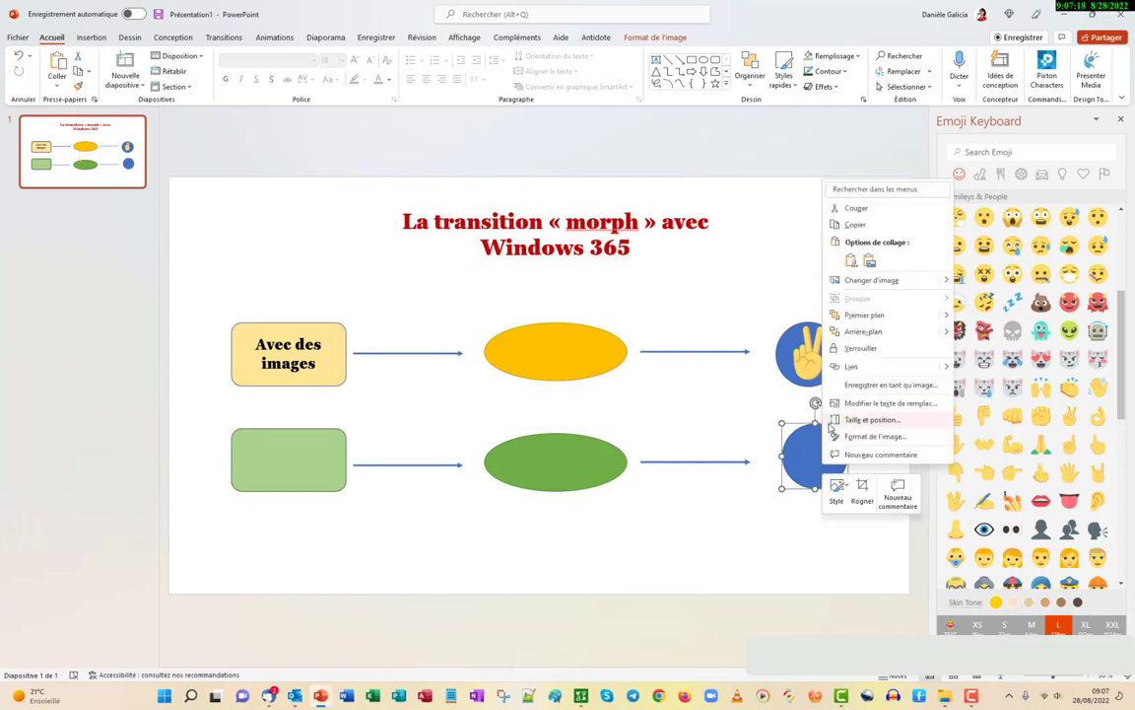
left_click(816, 455)
right_click(815, 455)
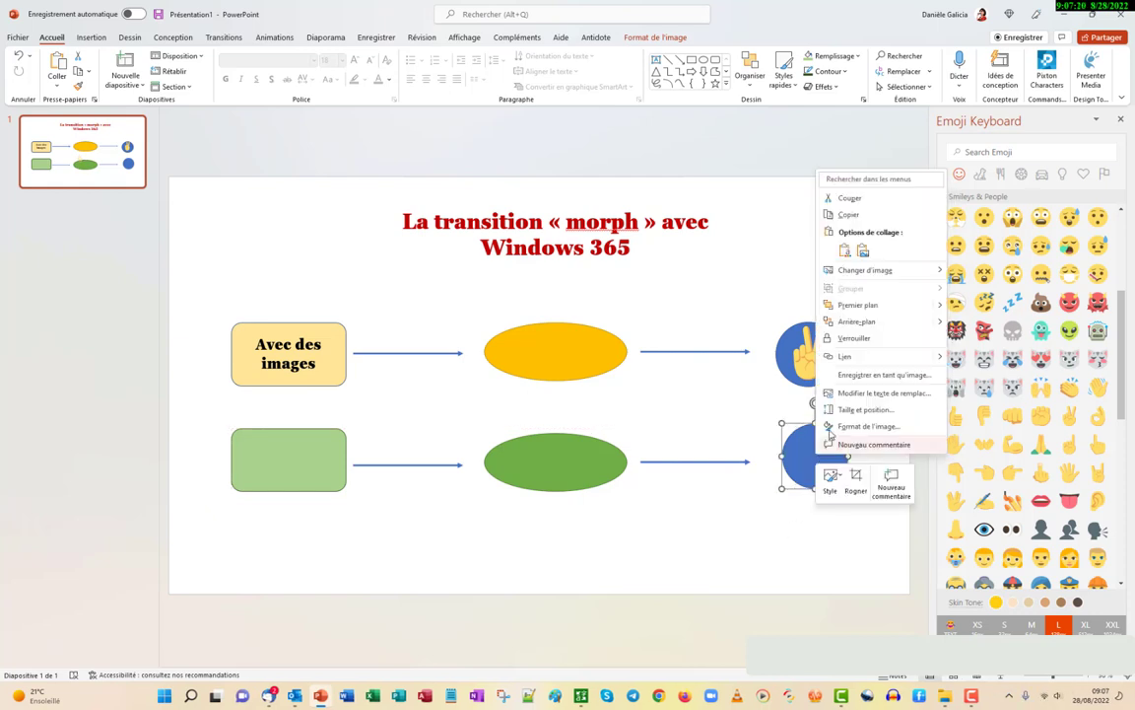
left_click(857, 304)
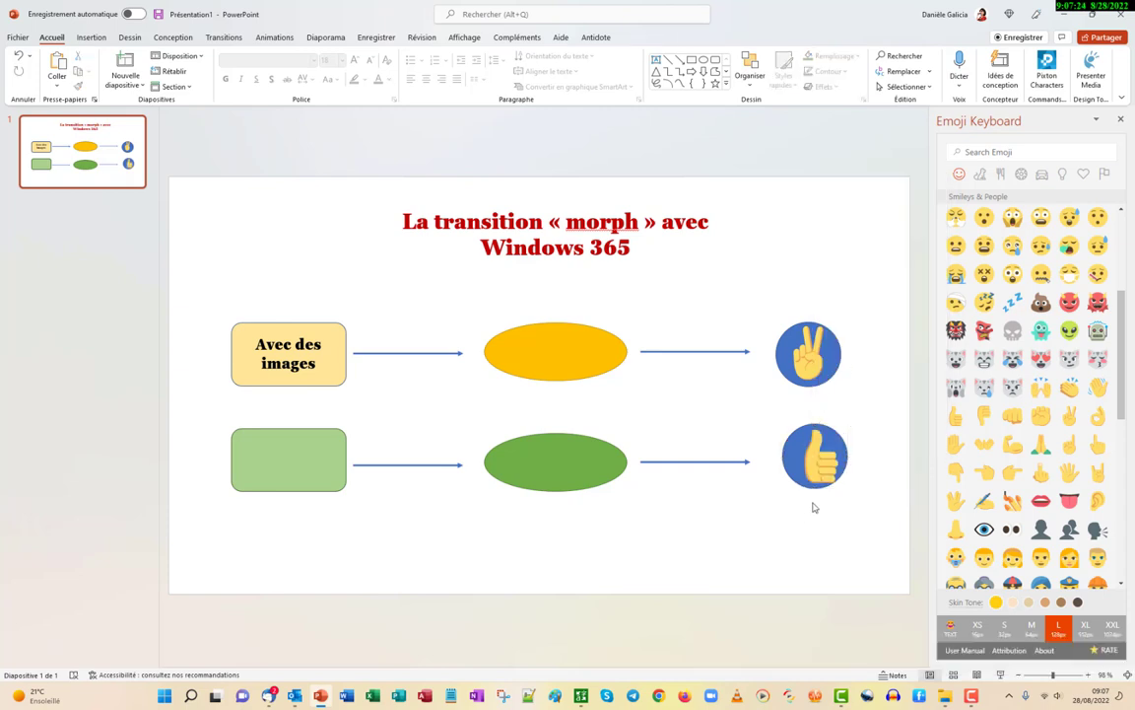
left_click_drag(816, 458, 817, 463)
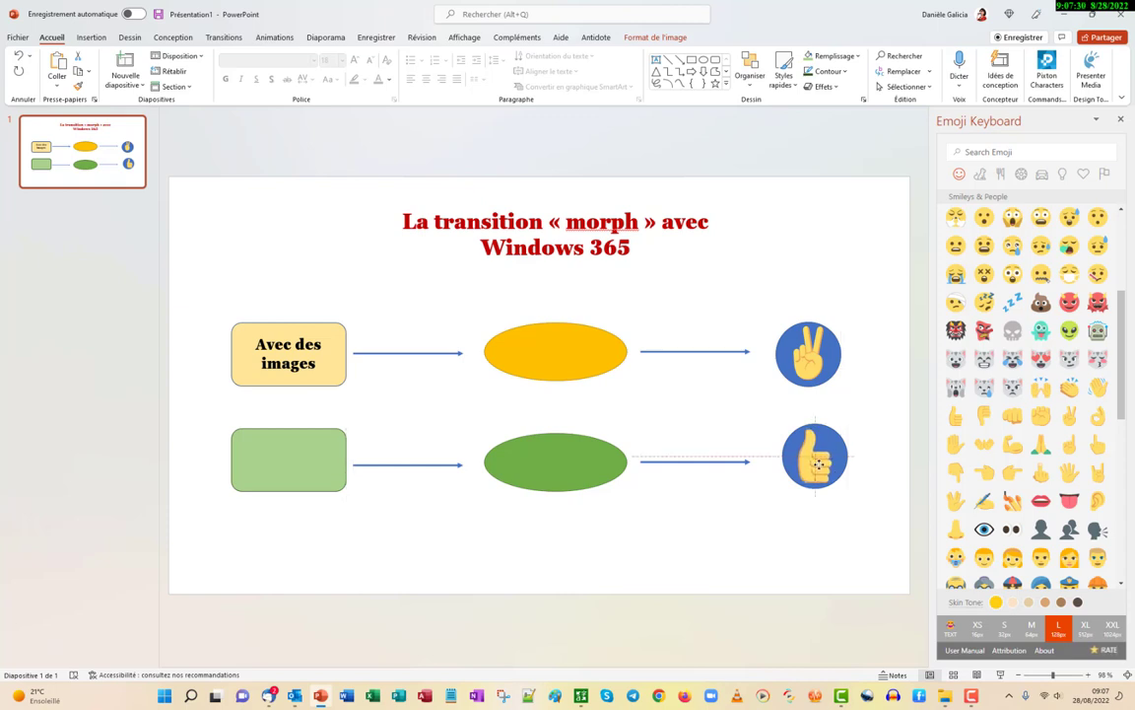
left_click(806, 527)
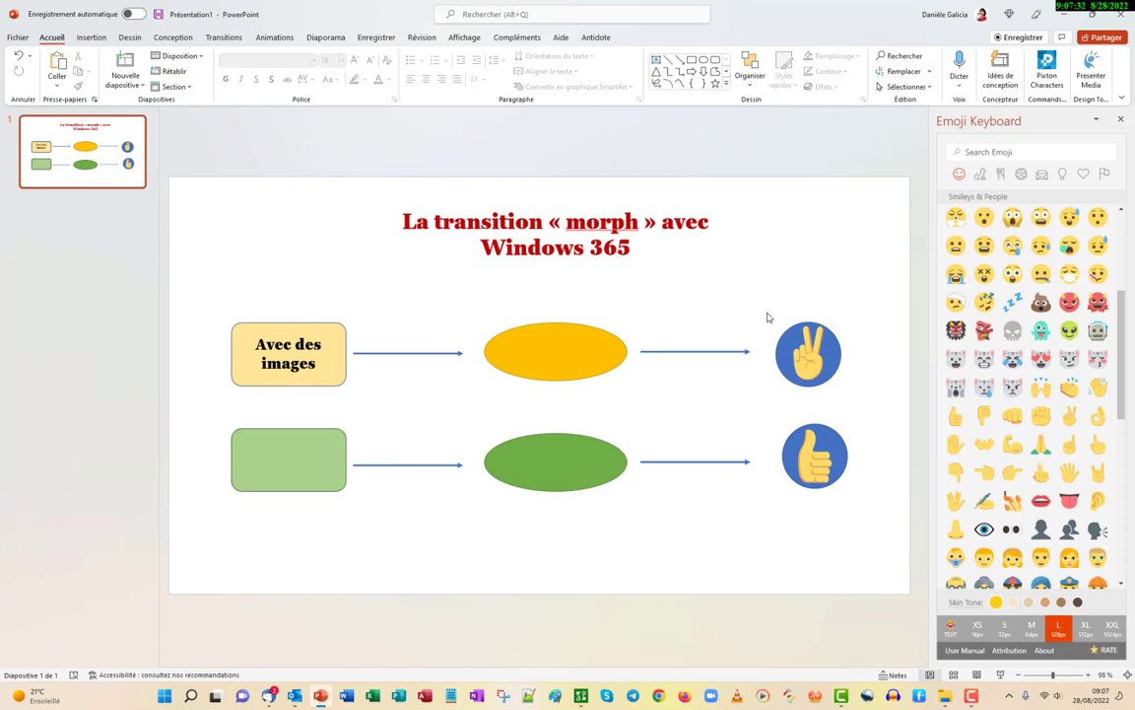
Step: Group the thumbs-up emoji with its lower blue circle
left_click_drag(768, 318, 853, 402)
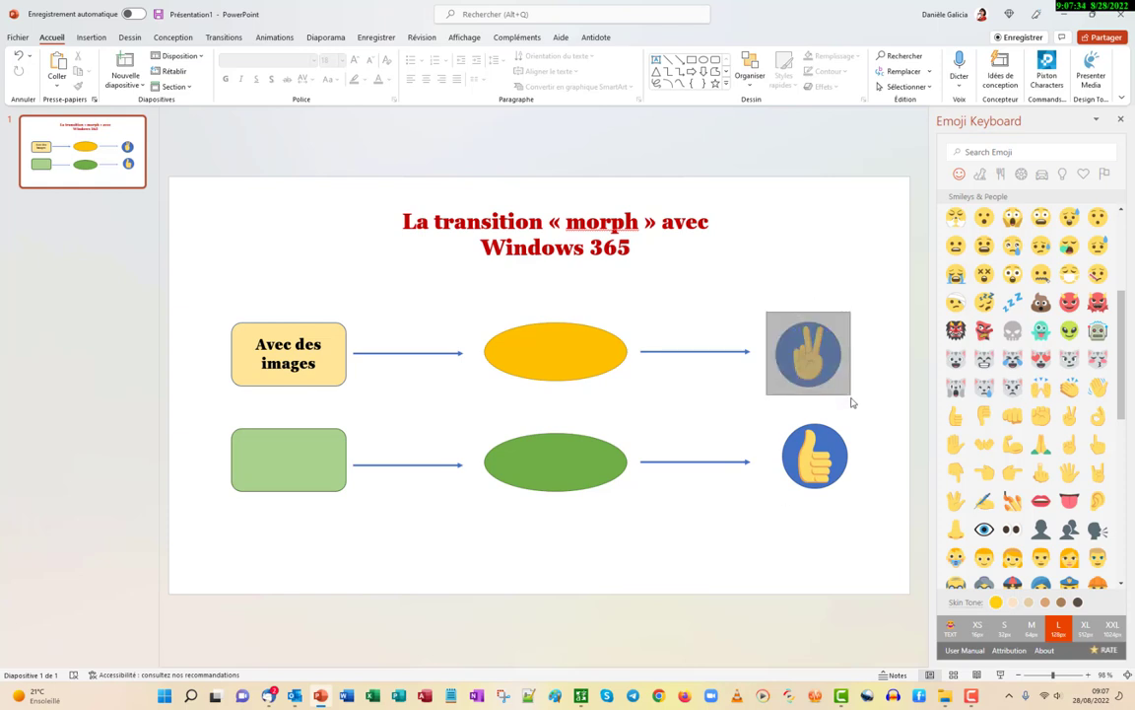
right_click(821, 347)
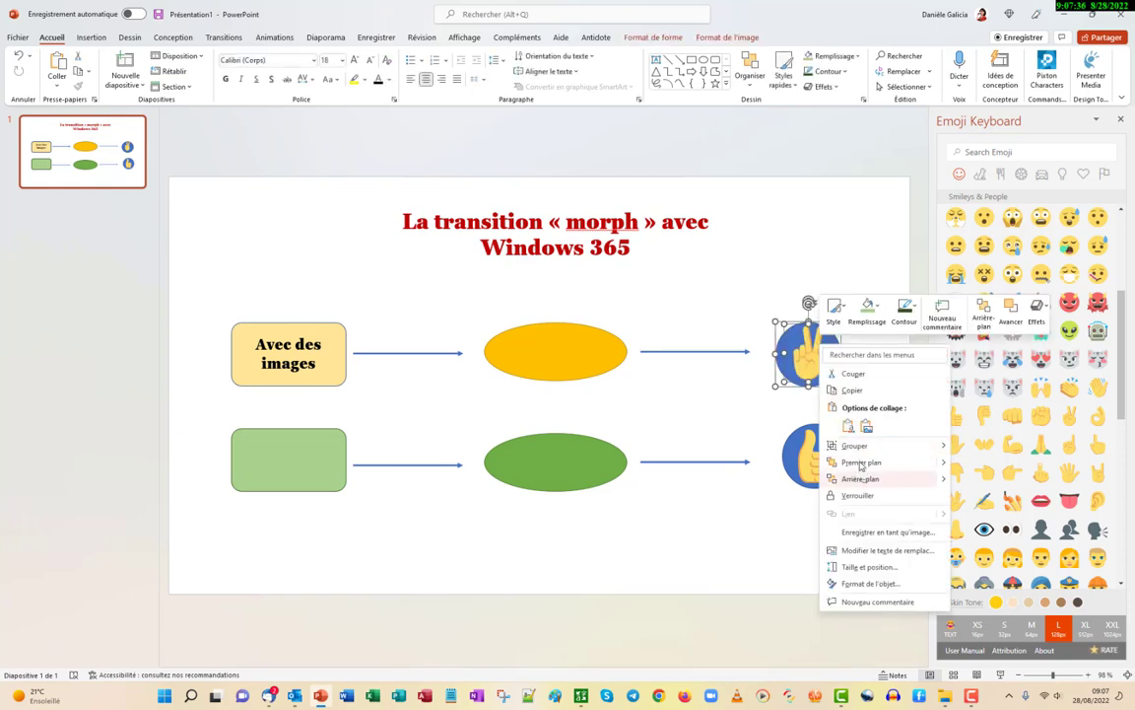
key("Escape")
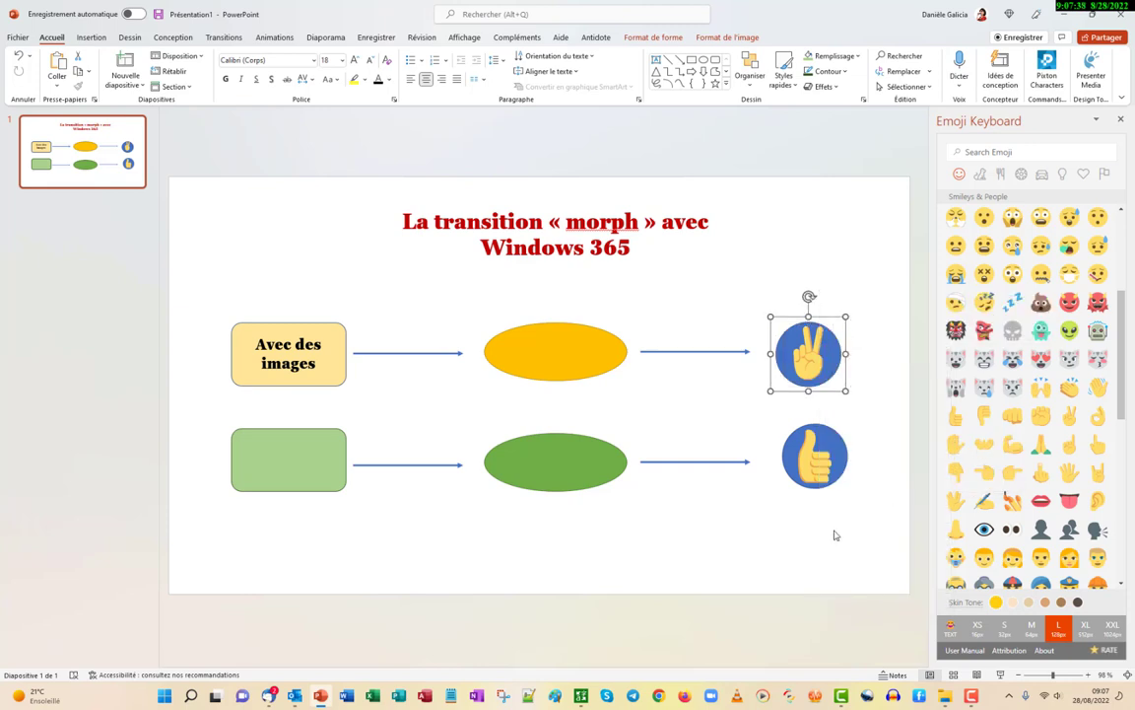
left_click(834, 534)
left_click_drag(773, 409, 871, 525)
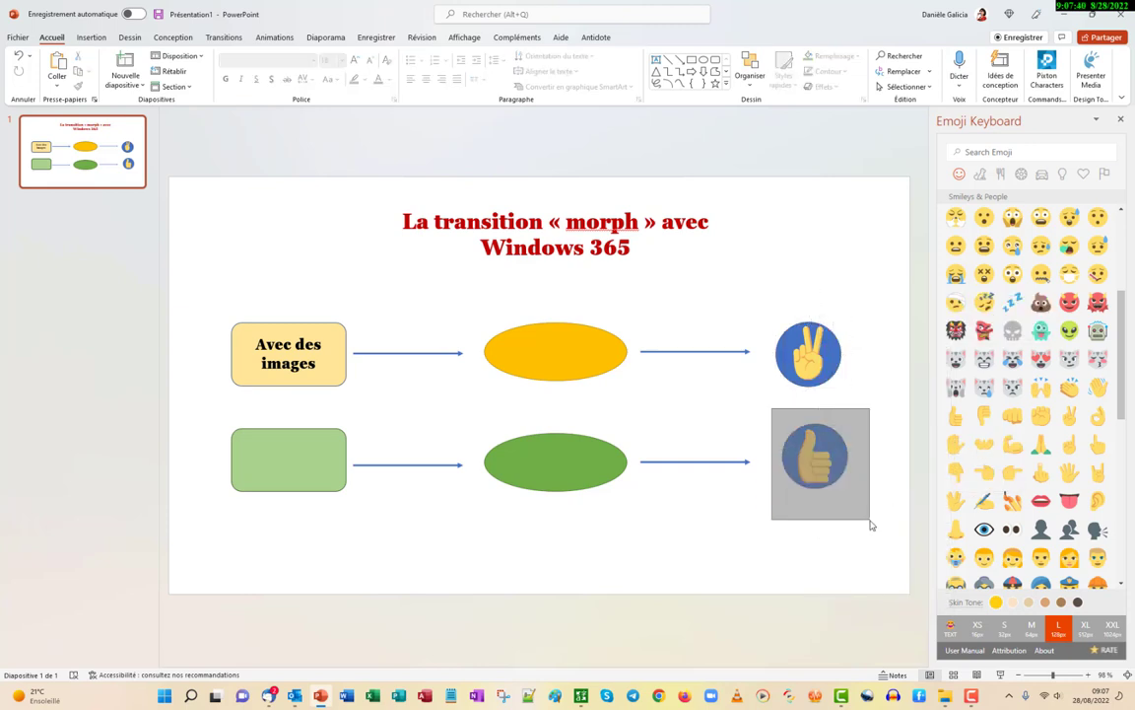
right_click(831, 481)
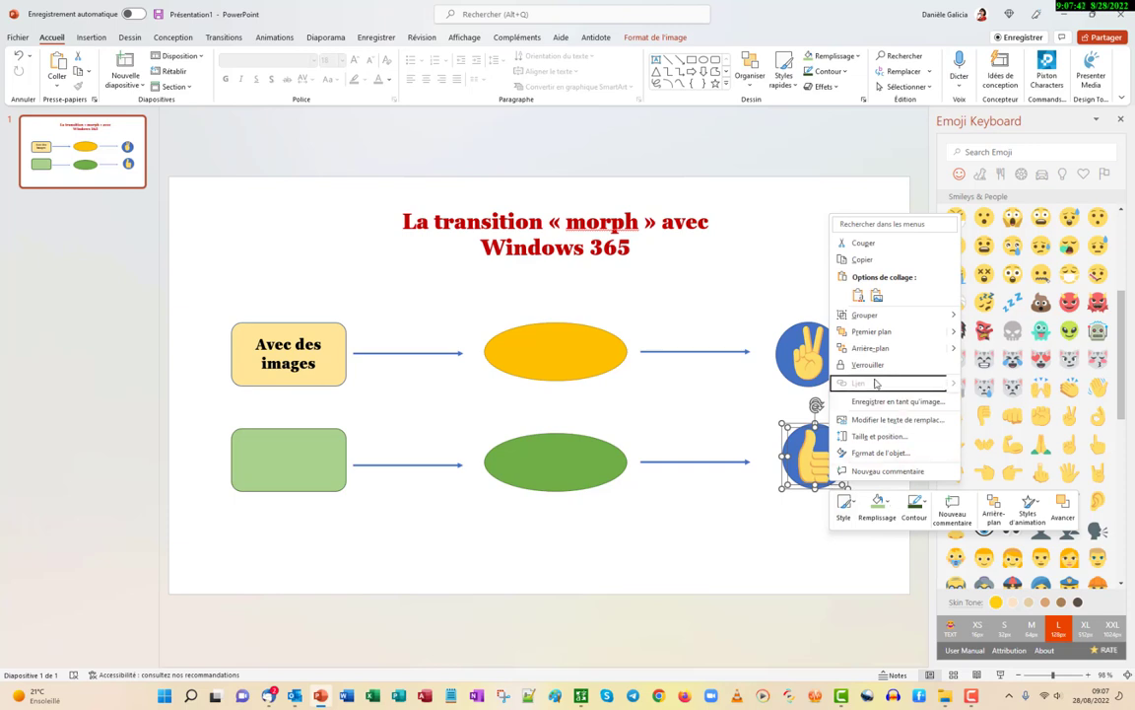
mouse_move(865, 315)
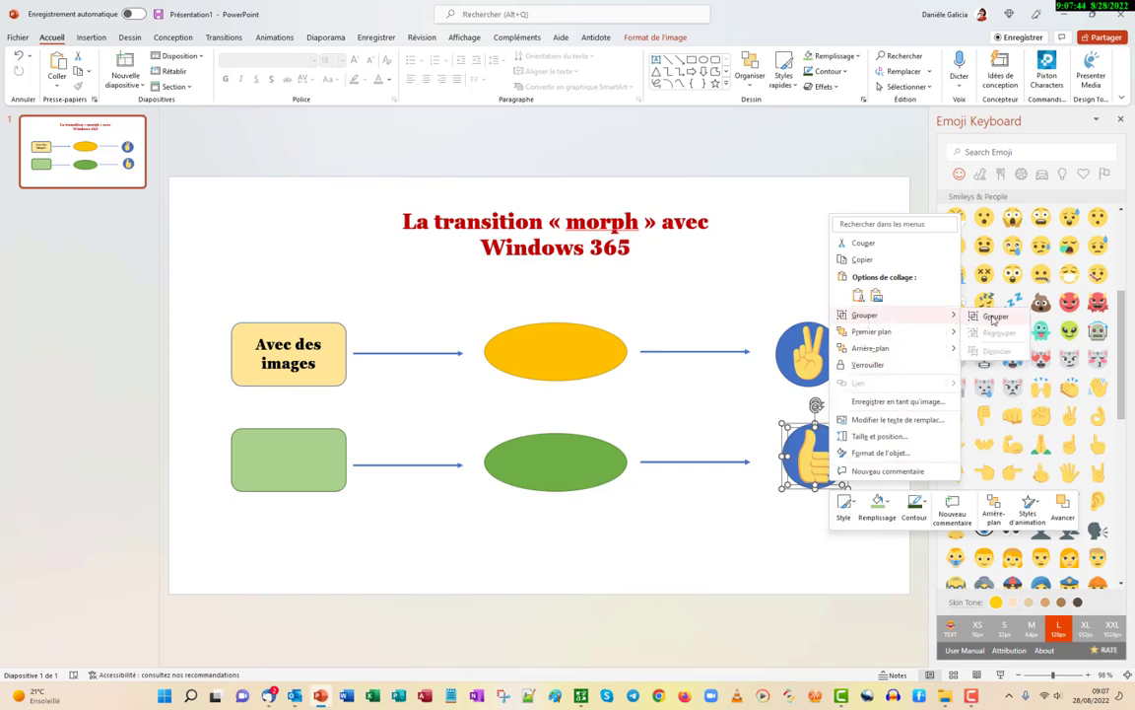
left_click(994, 318)
left_click(603, 501)
Step: Add a text box inside the green rectangle for its label
left_click_drag(200, 286, 367, 417)
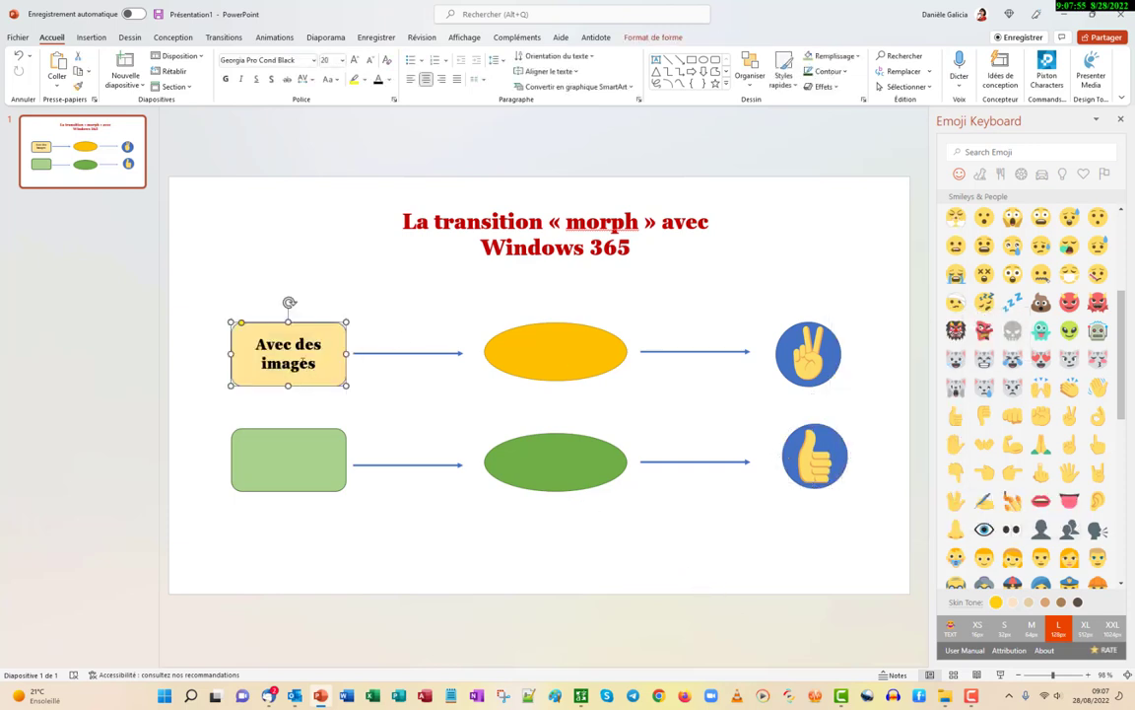
right_click(303, 355)
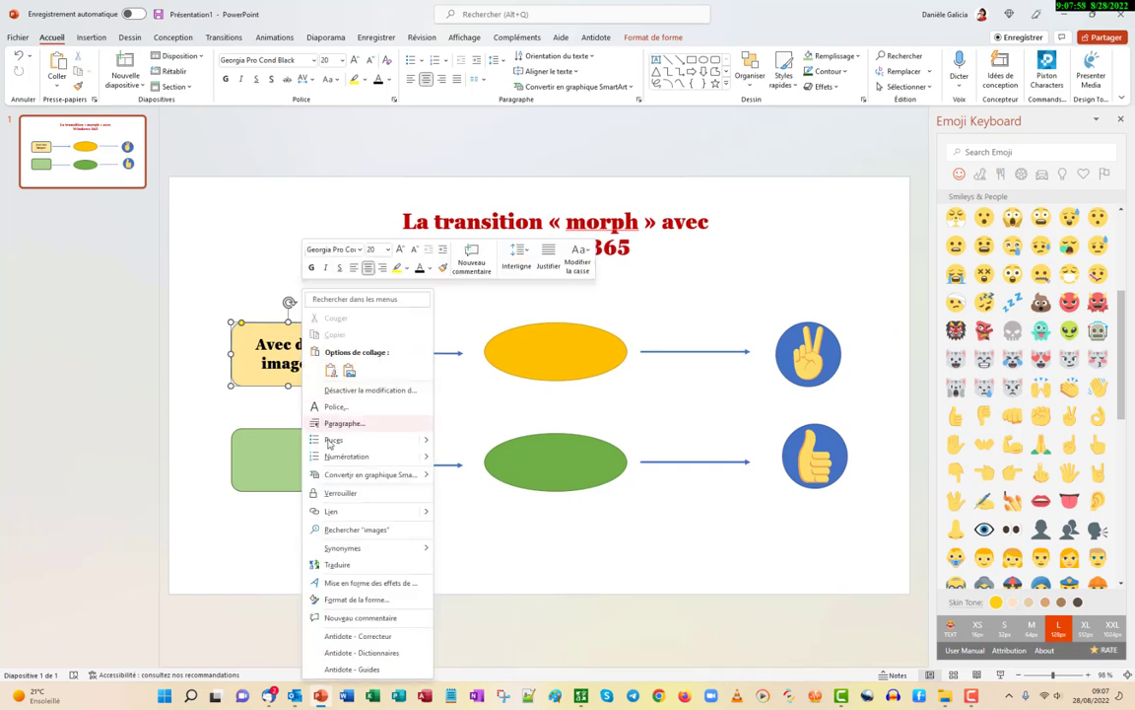
key("Escape")
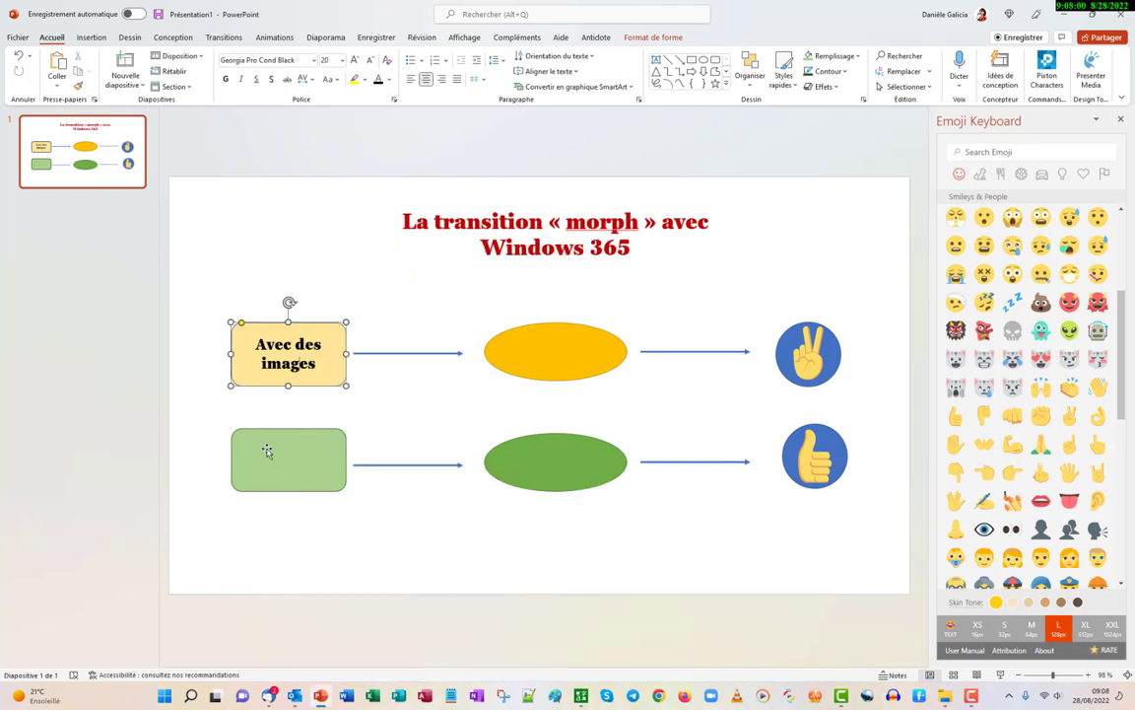
left_click(266, 448)
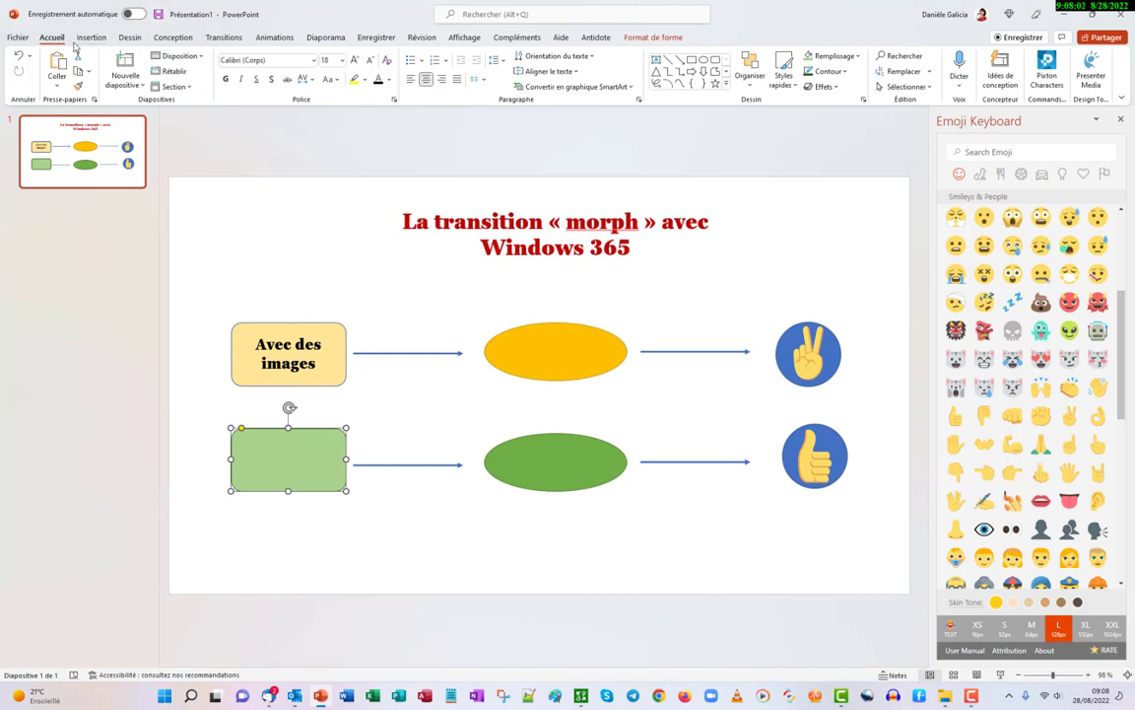
left_click(91, 36)
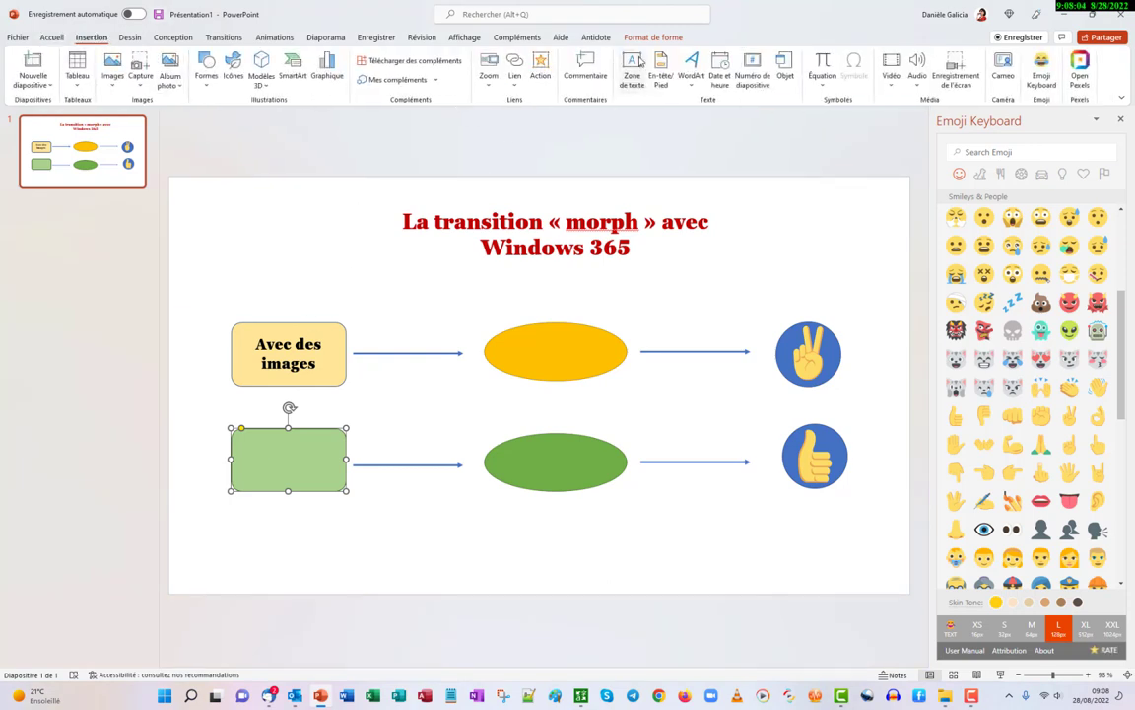
left_click(631, 71)
left_click(253, 451)
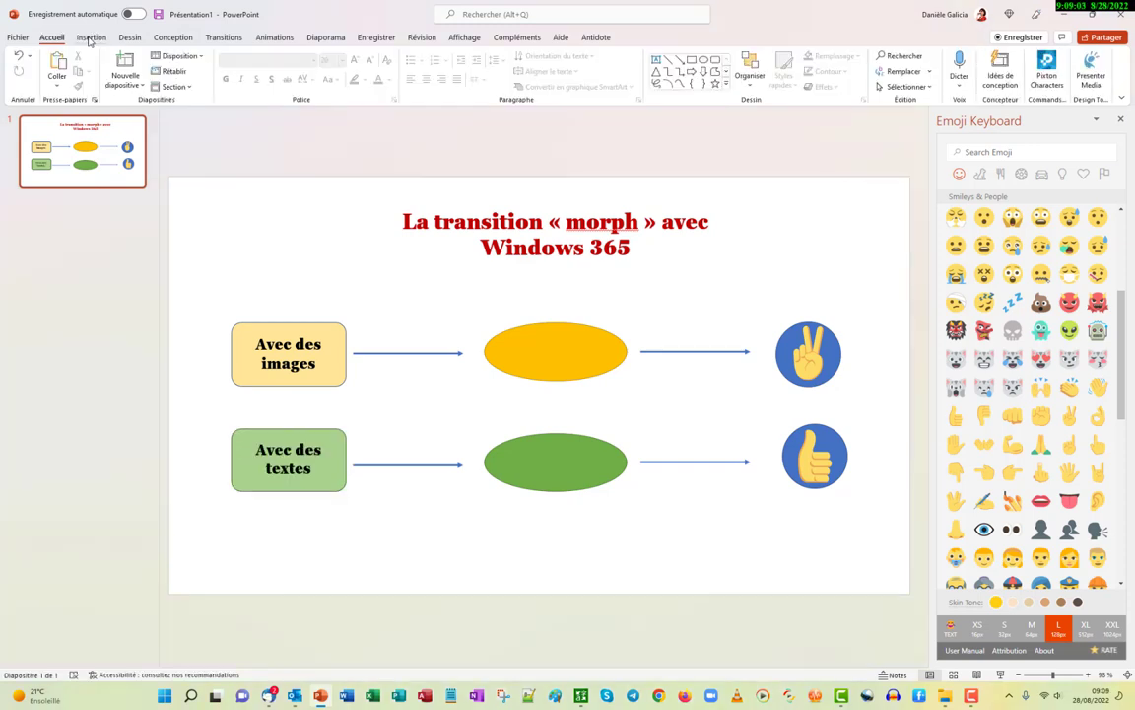
Step: Add a text box inside the yellow ellipse, then select « morph » avec Windows 365 in the title
left_click(90, 37)
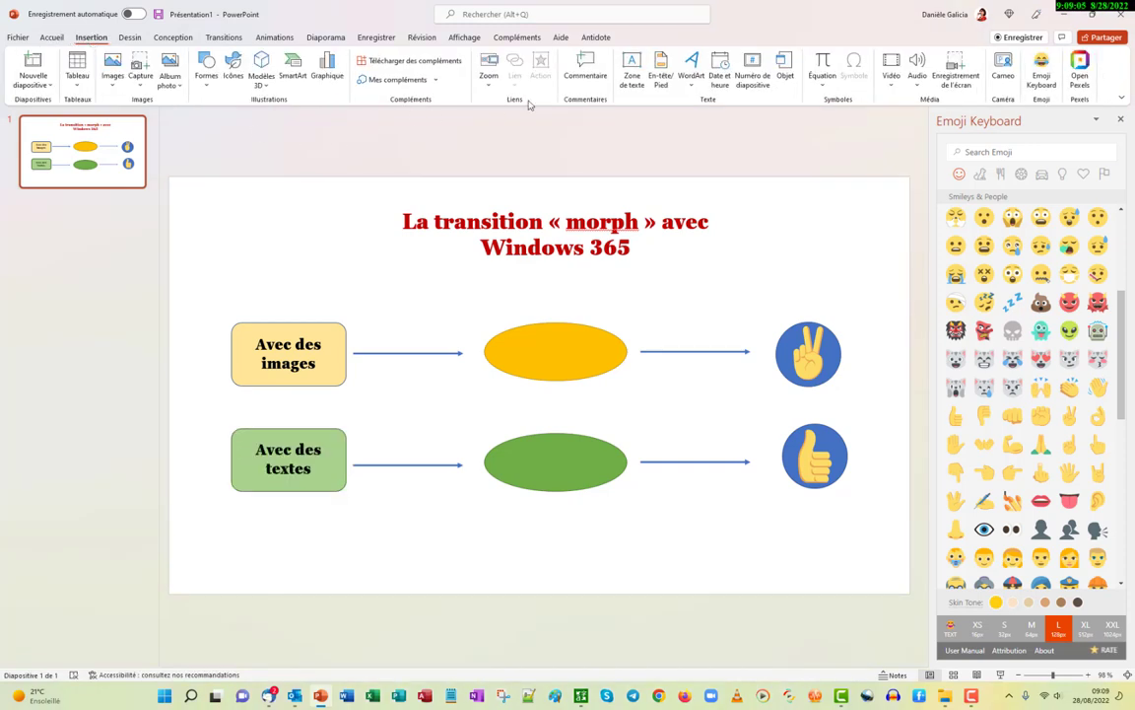
left_click(632, 69)
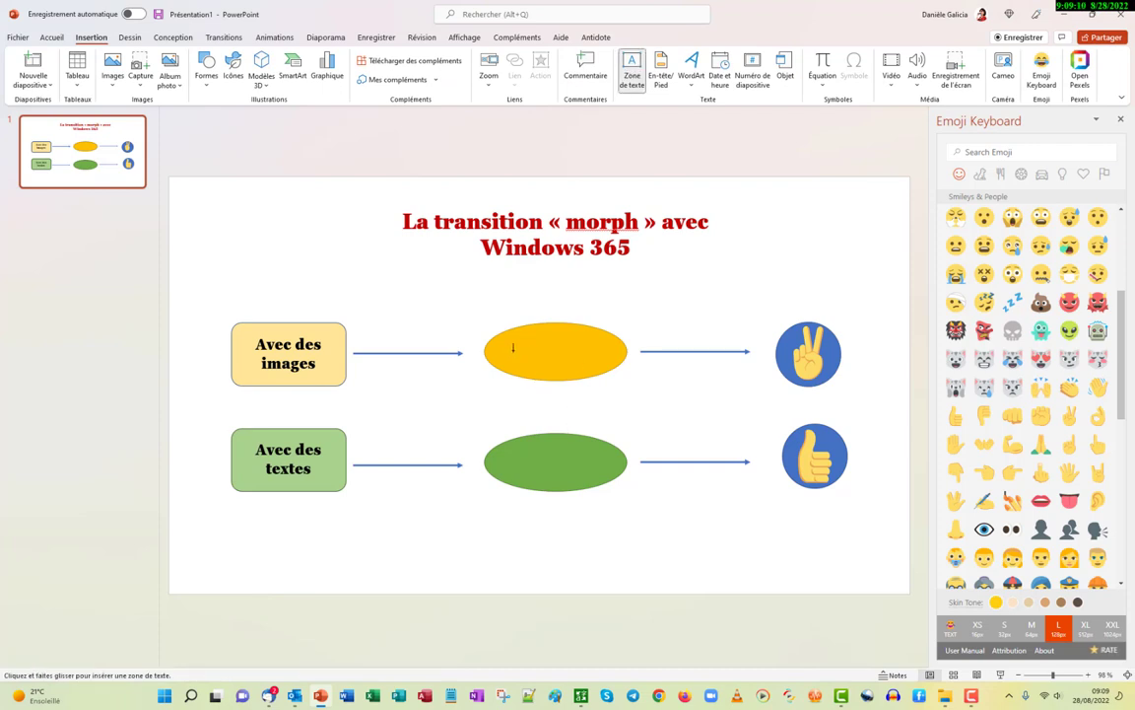
left_click(513, 347)
type("Avec animations")
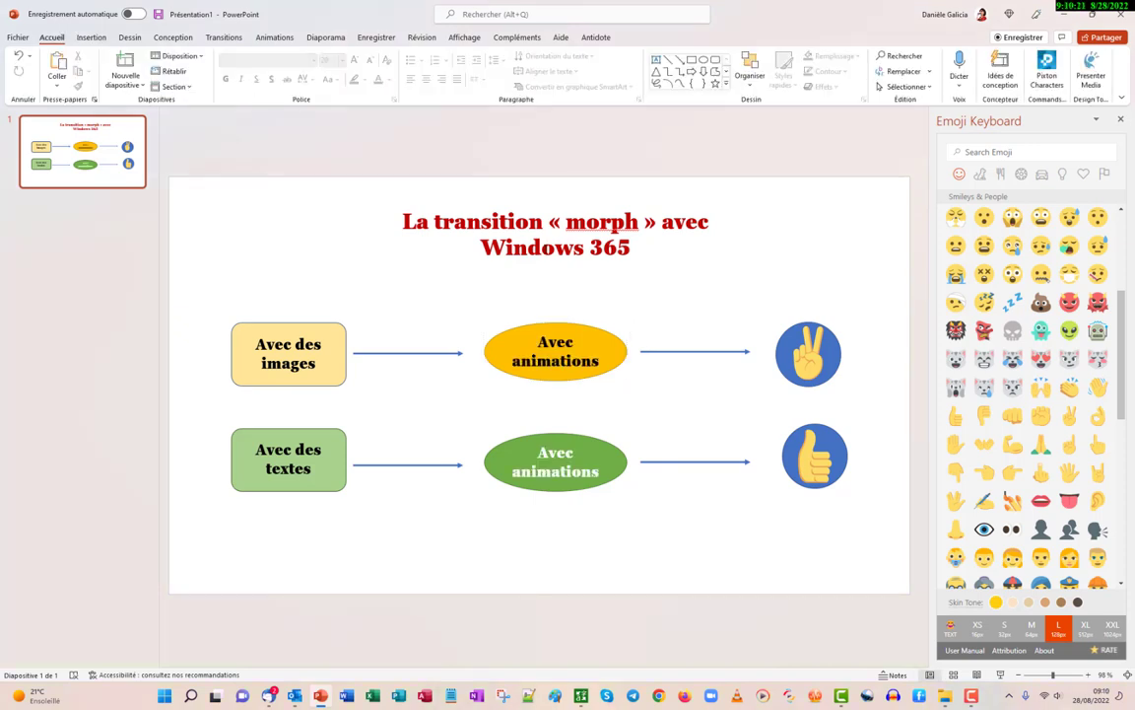
left_click_drag(549, 223, 663, 240)
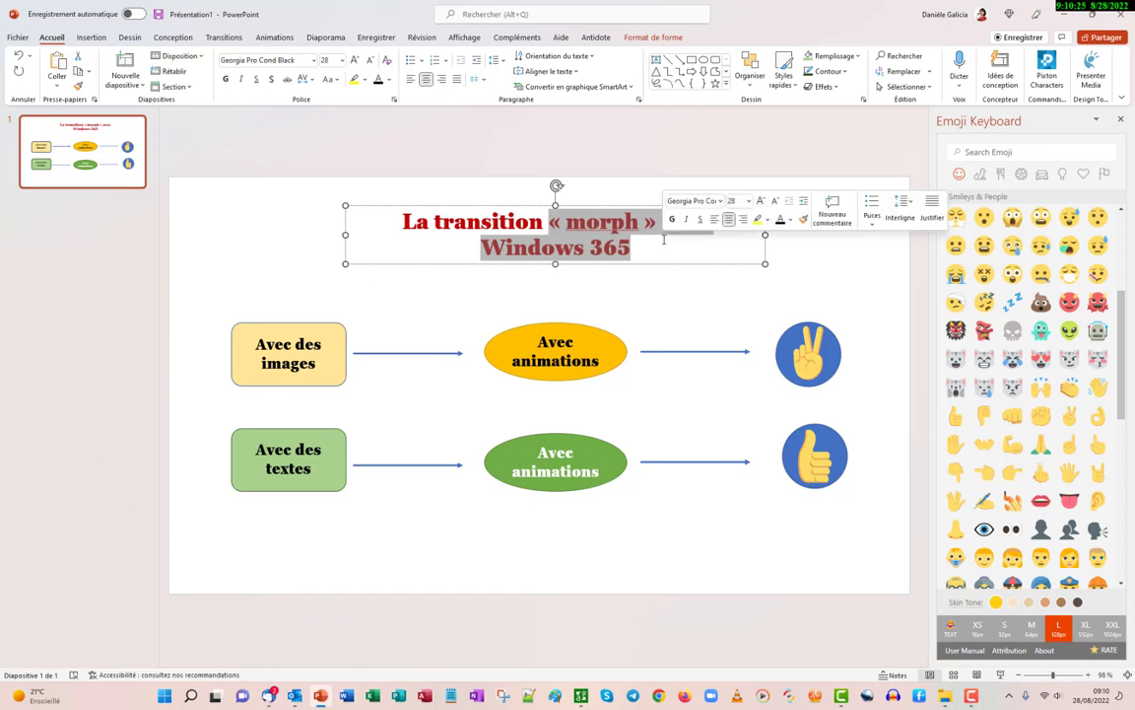
Step: Retitle the slide 'Les animations' using the title's text options
left_click(665, 239)
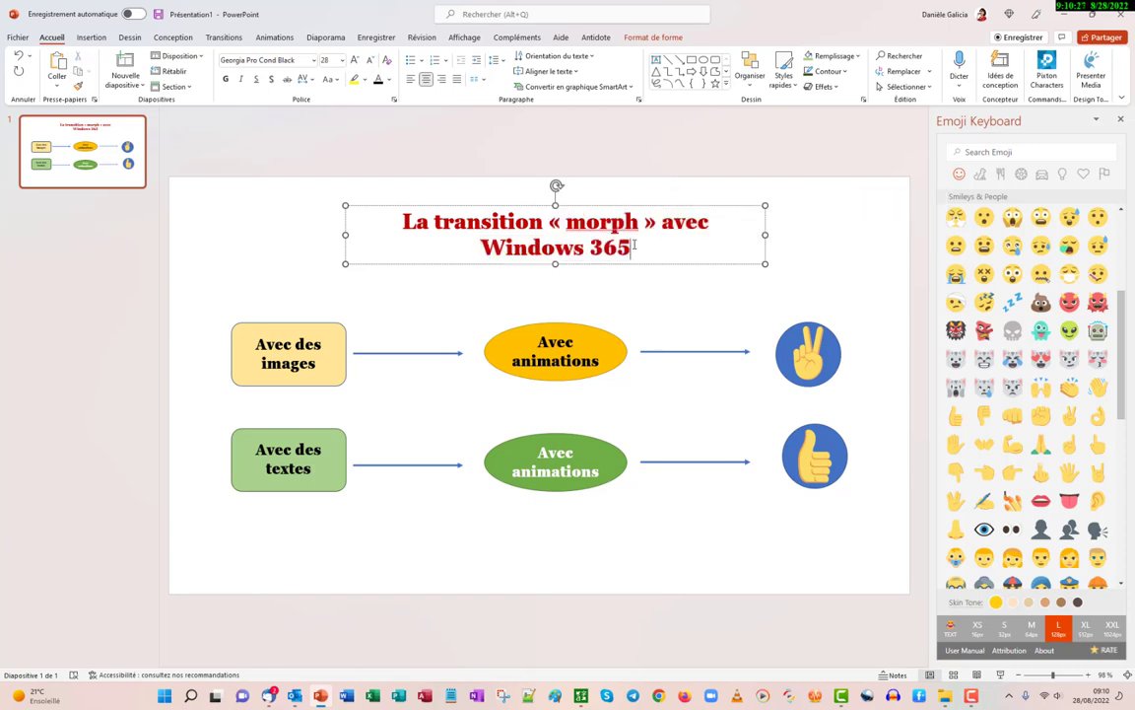
right_click(637, 248)
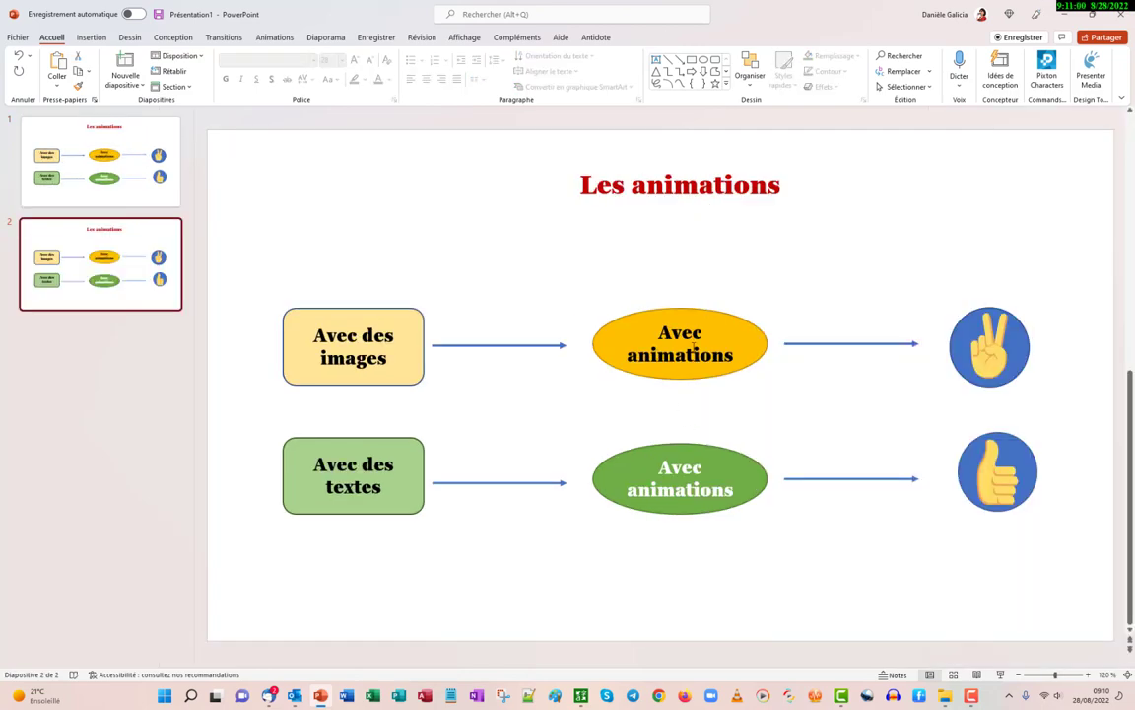
left_click(124, 128)
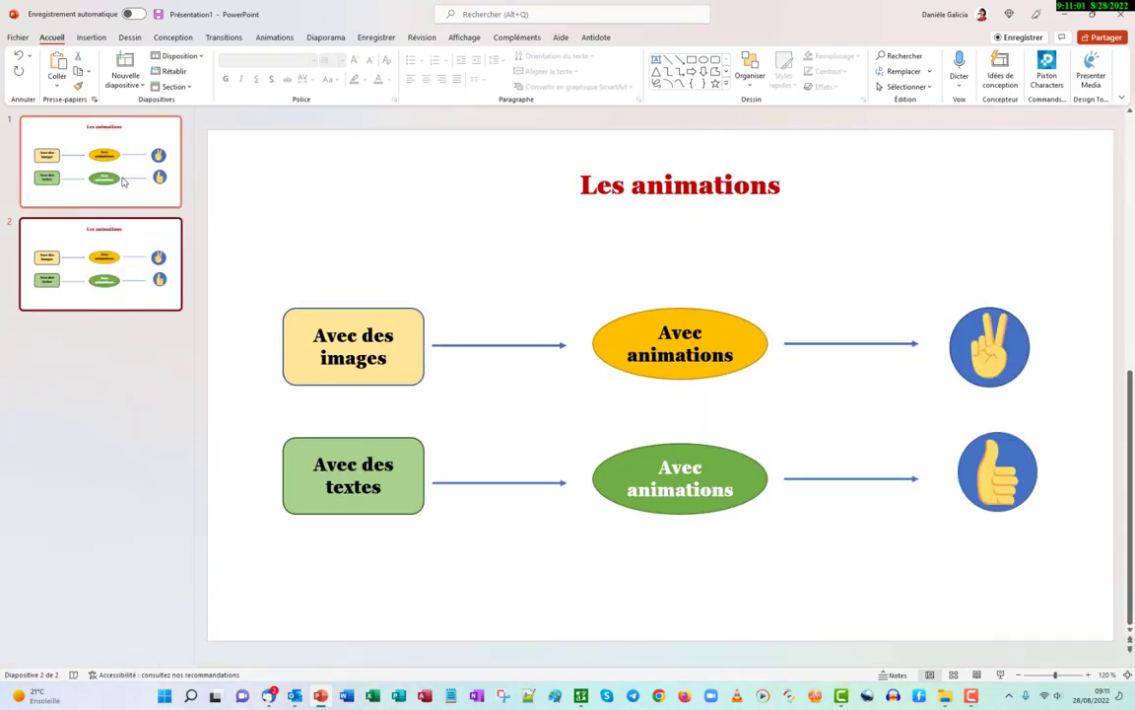
Step: Colour the words Avec and animations in the green ellipse black on slide 1
double_click(664, 471)
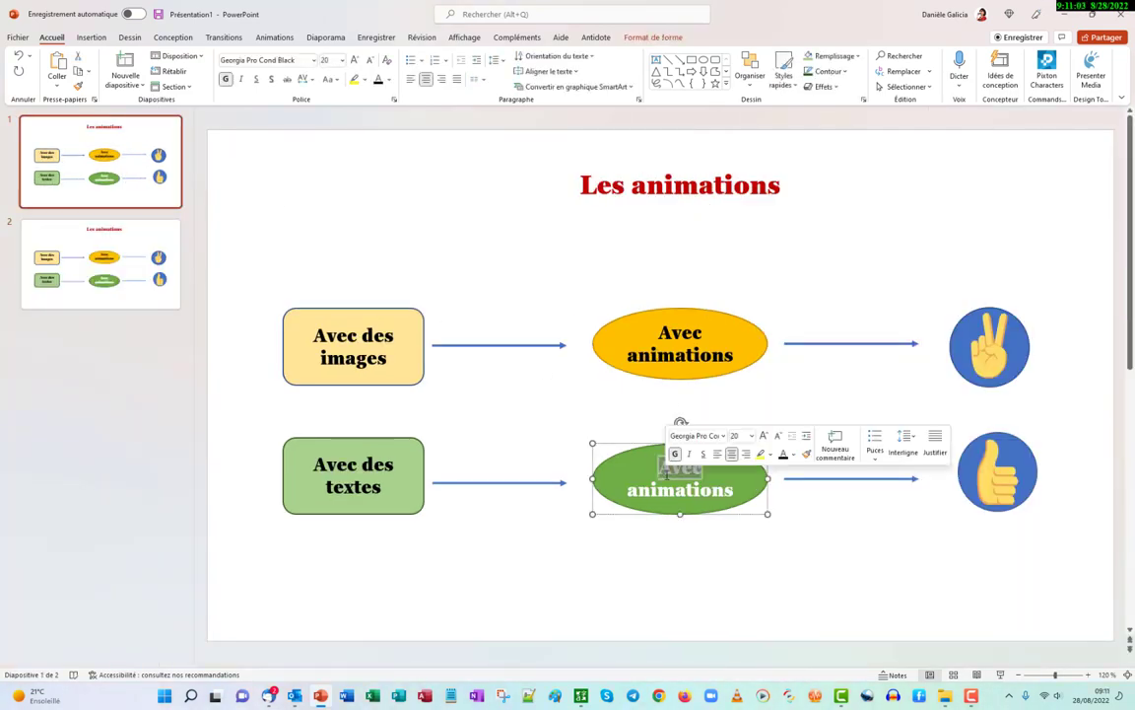
left_click(783, 457)
left_click(726, 486)
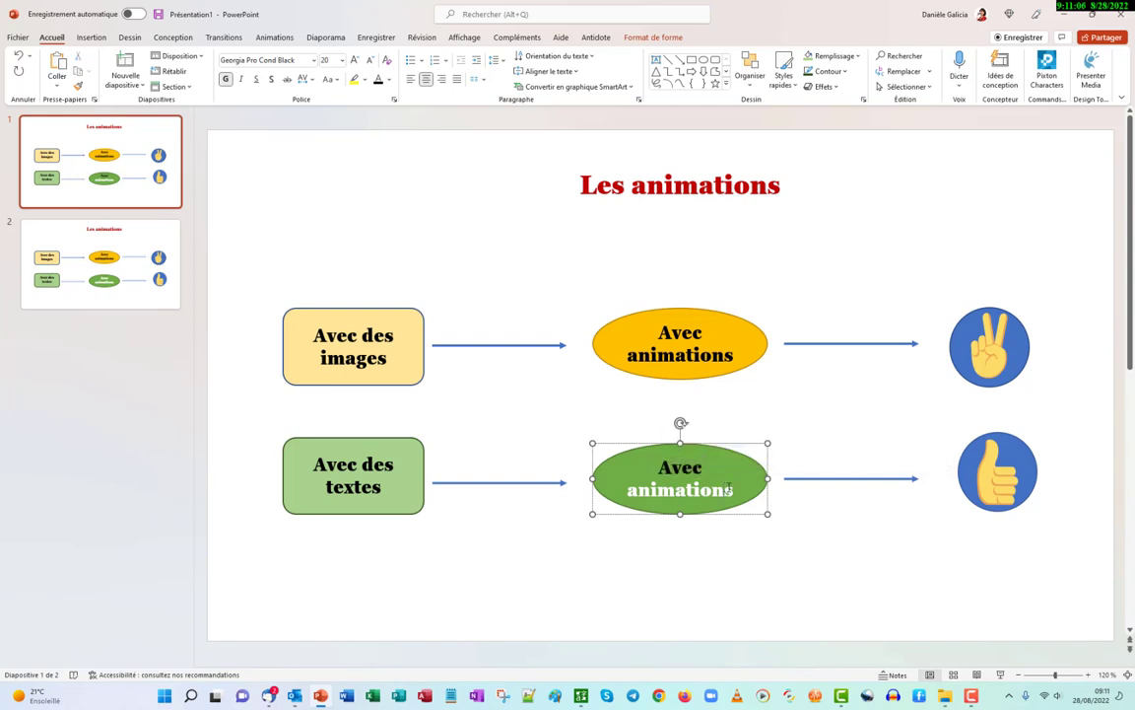
double_click(729, 489)
left_click(845, 467)
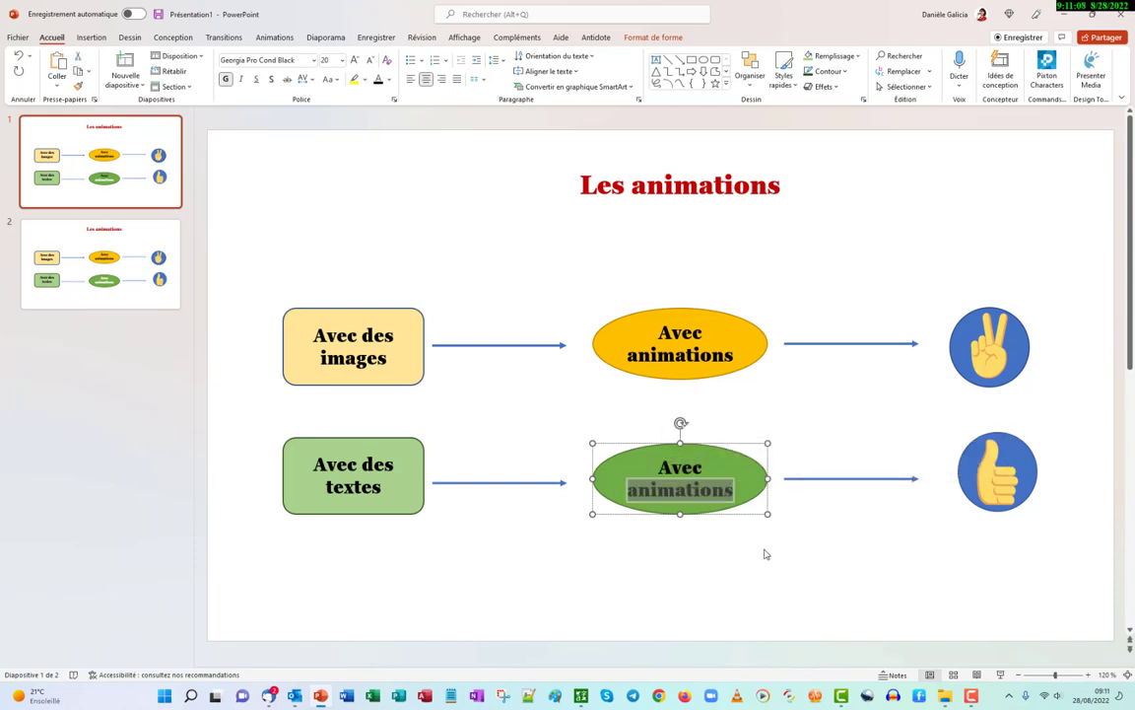
left_click(358, 535)
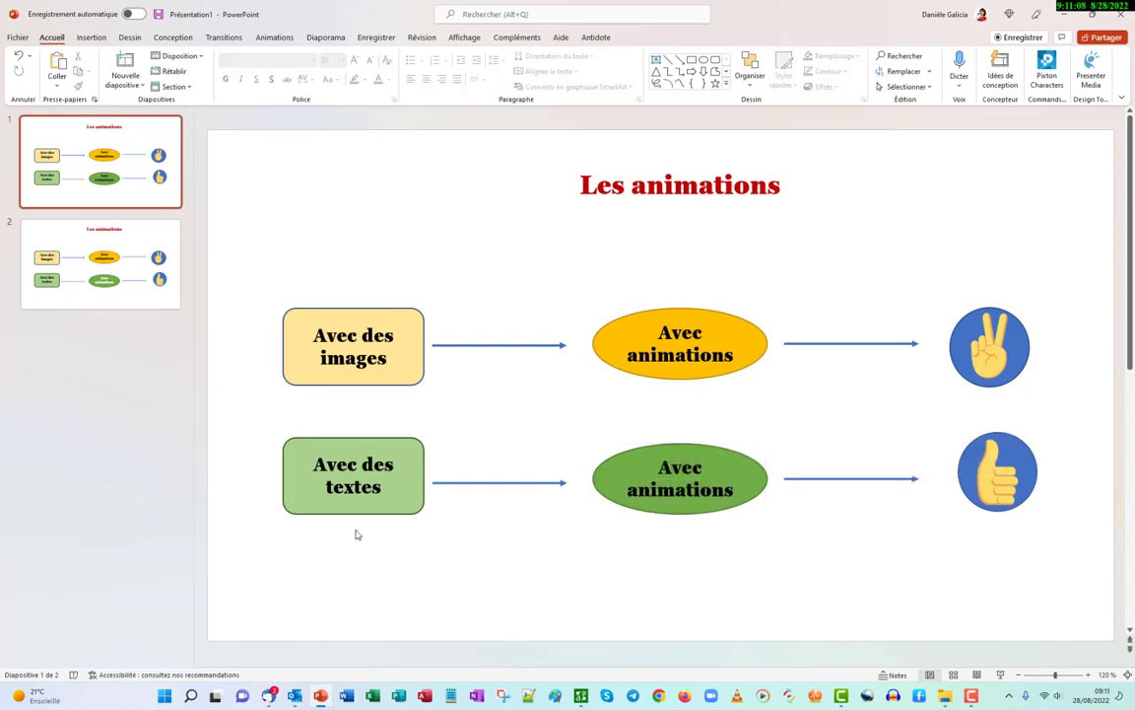
left_click(98, 258)
left_click(662, 470)
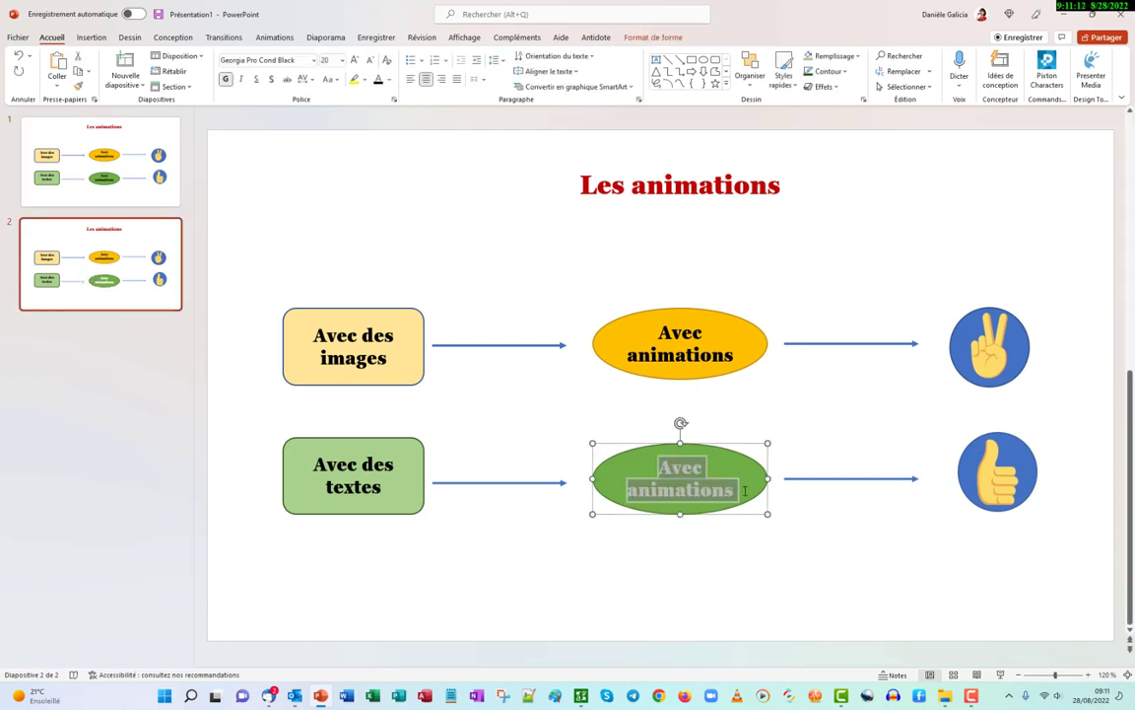
Step: Paste « morph » avec Windows 365 as slide 2's title and type 'Les ani' before it
right_click(793, 188)
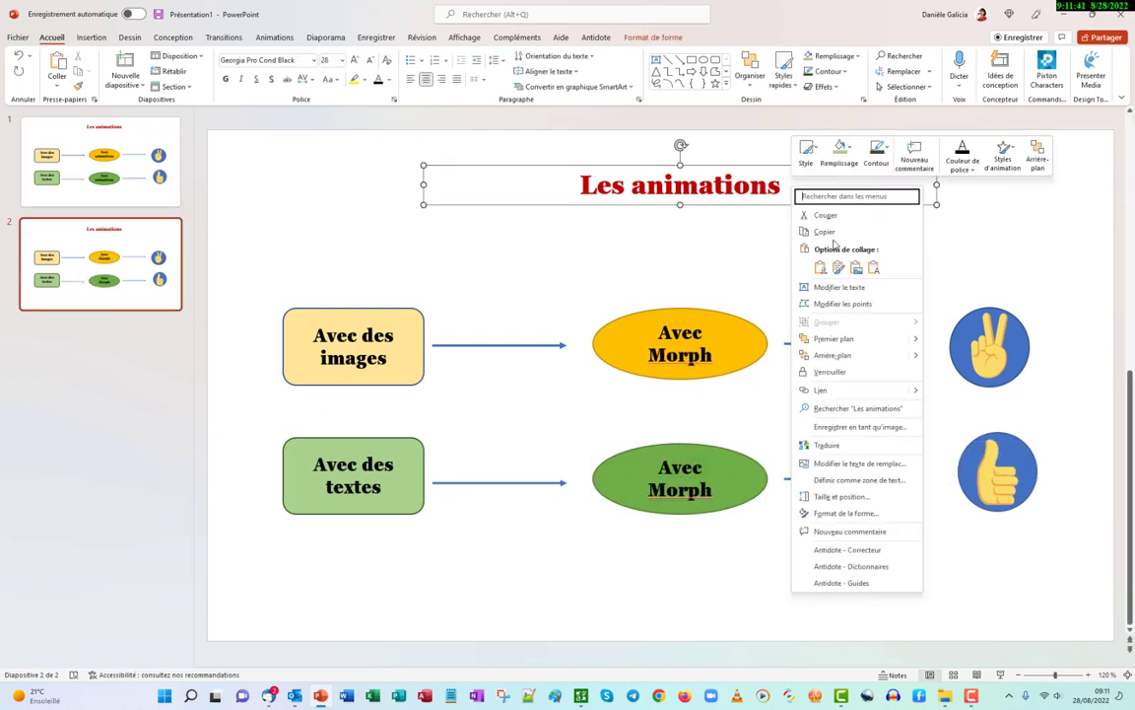
left_click(874, 268)
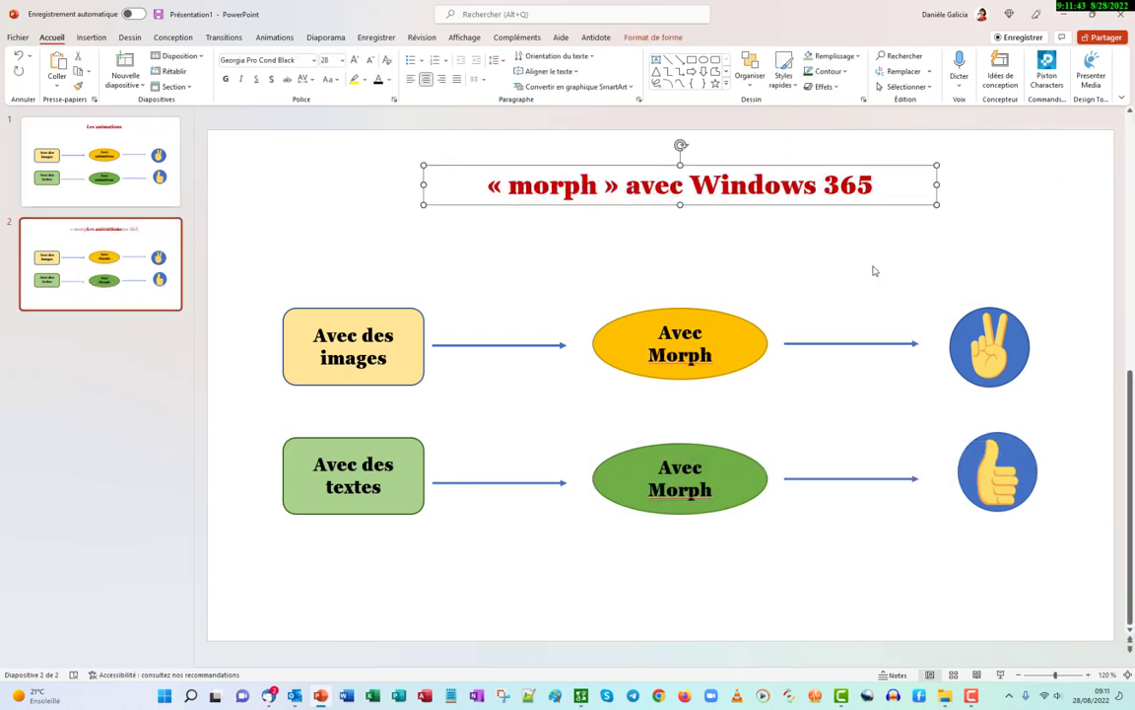
left_click(491, 191)
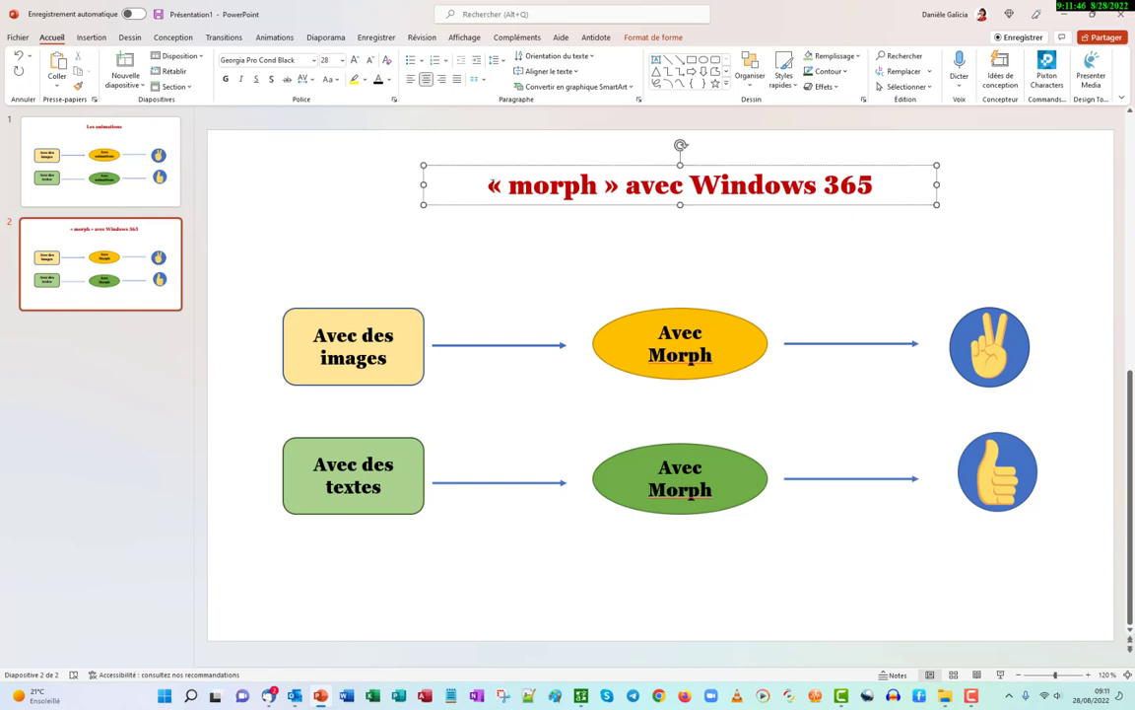
type("Les ")
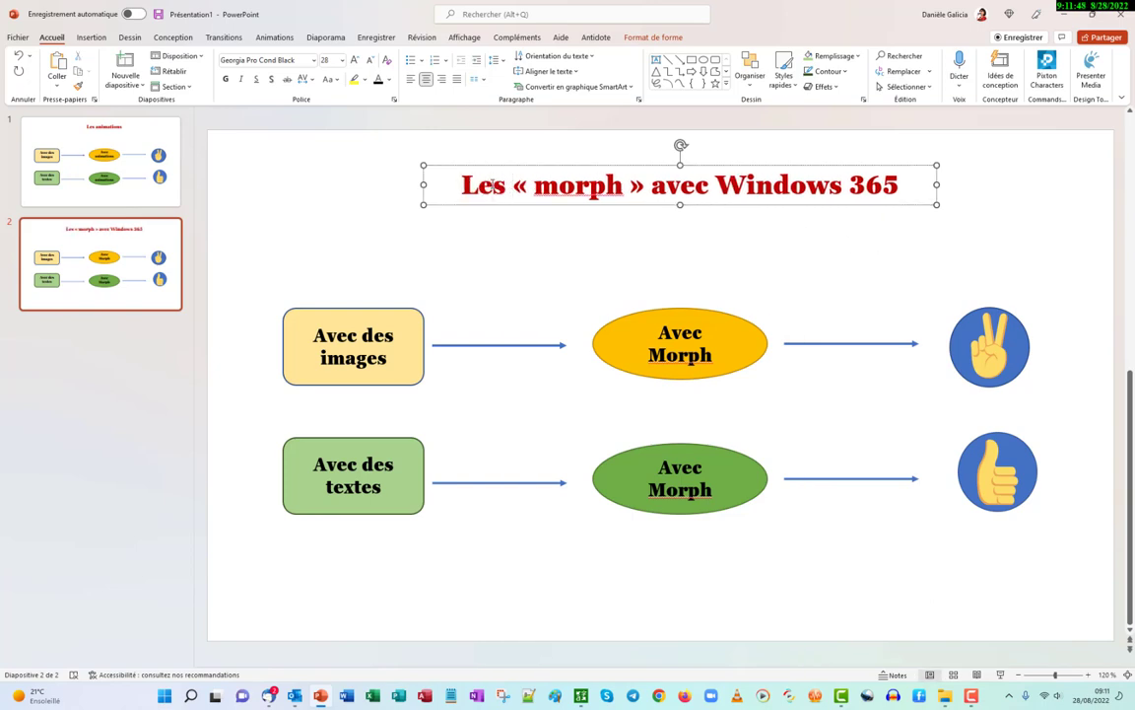
type("t")
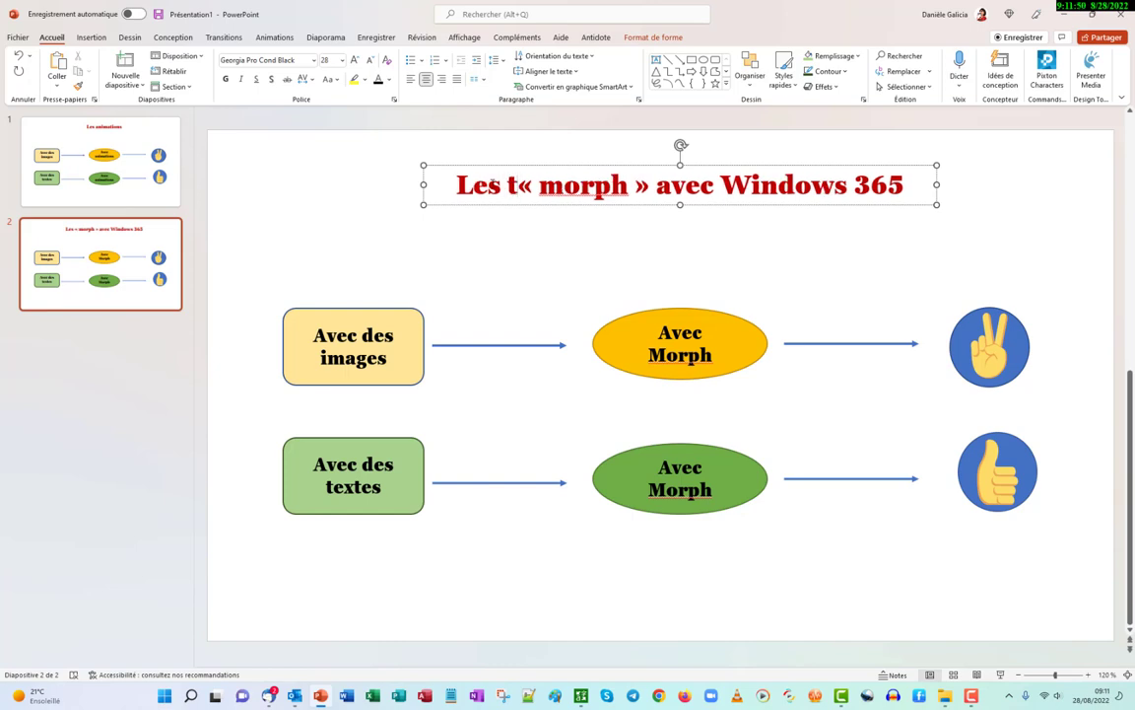
key("BackSpace")
type("ani")
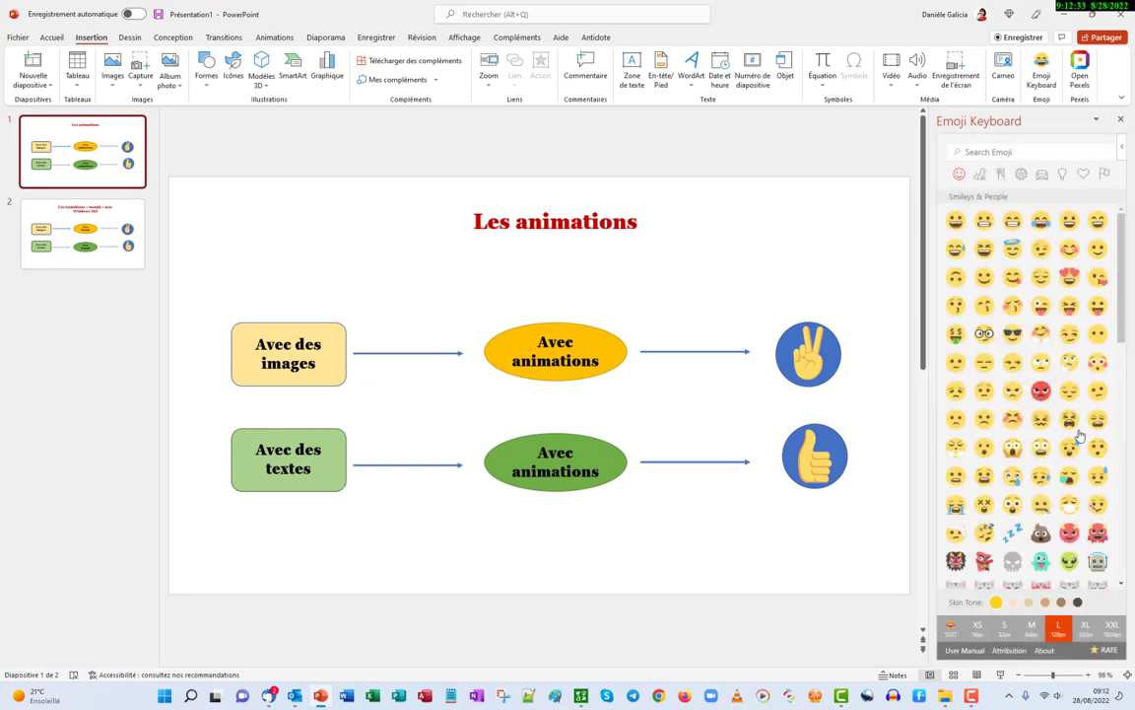
Step: Append 'classiques' to slide 1's title and select the whole title Les animations classiques
scroll(1072, 435, "down", 5)
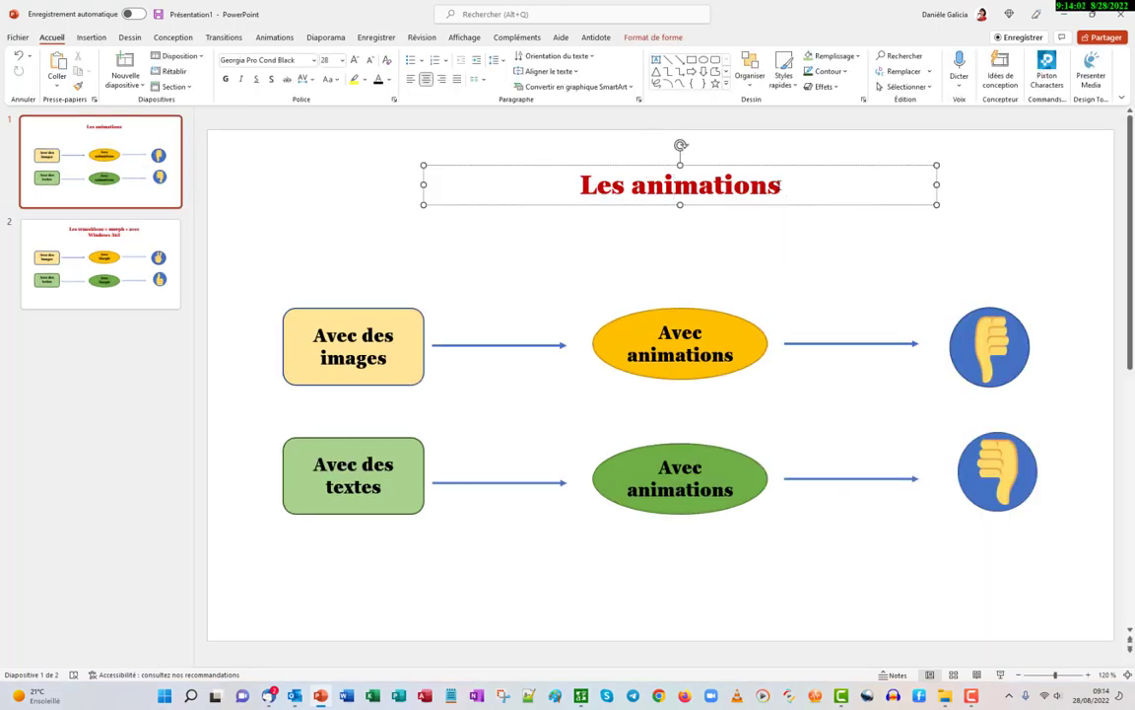
type(" cla")
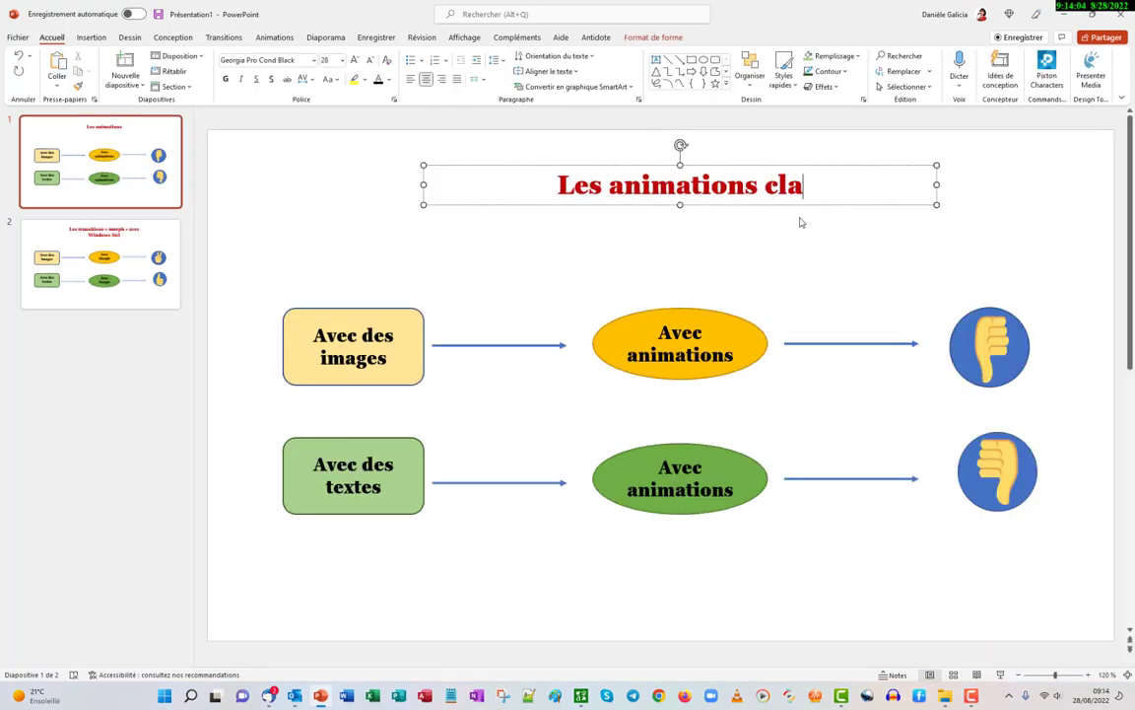
type("ssiques")
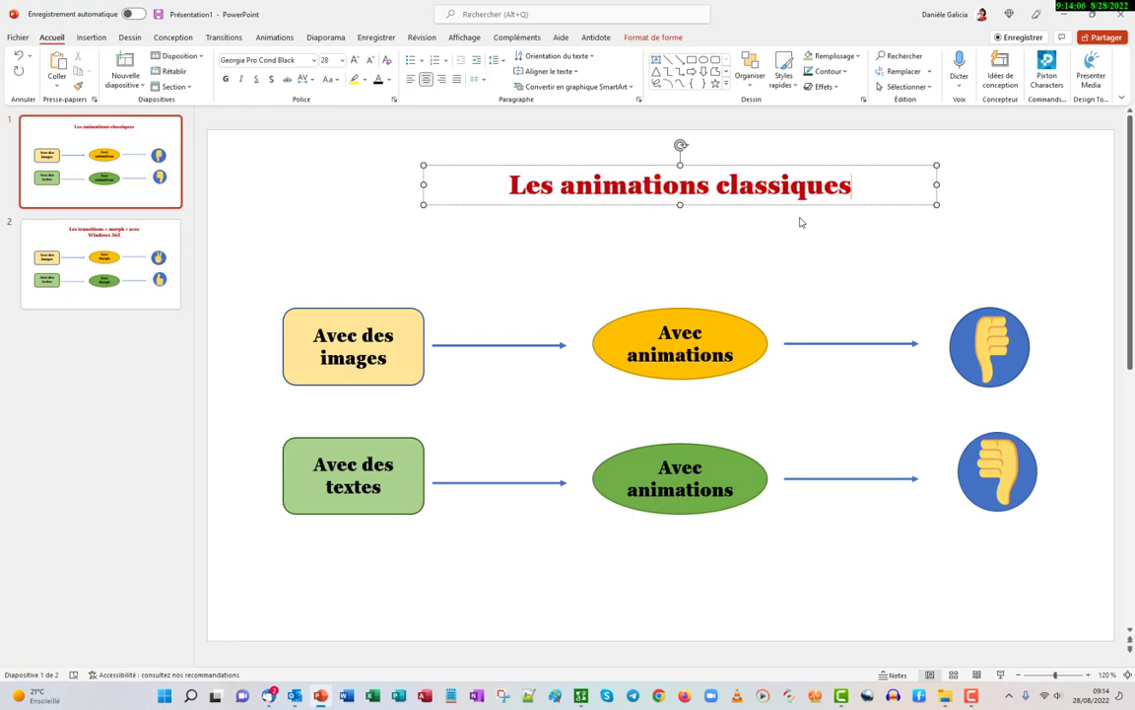
left_click(970, 222)
double_click(718, 183)
left_click(560, 183)
left_click_drag(508, 185, 886, 172)
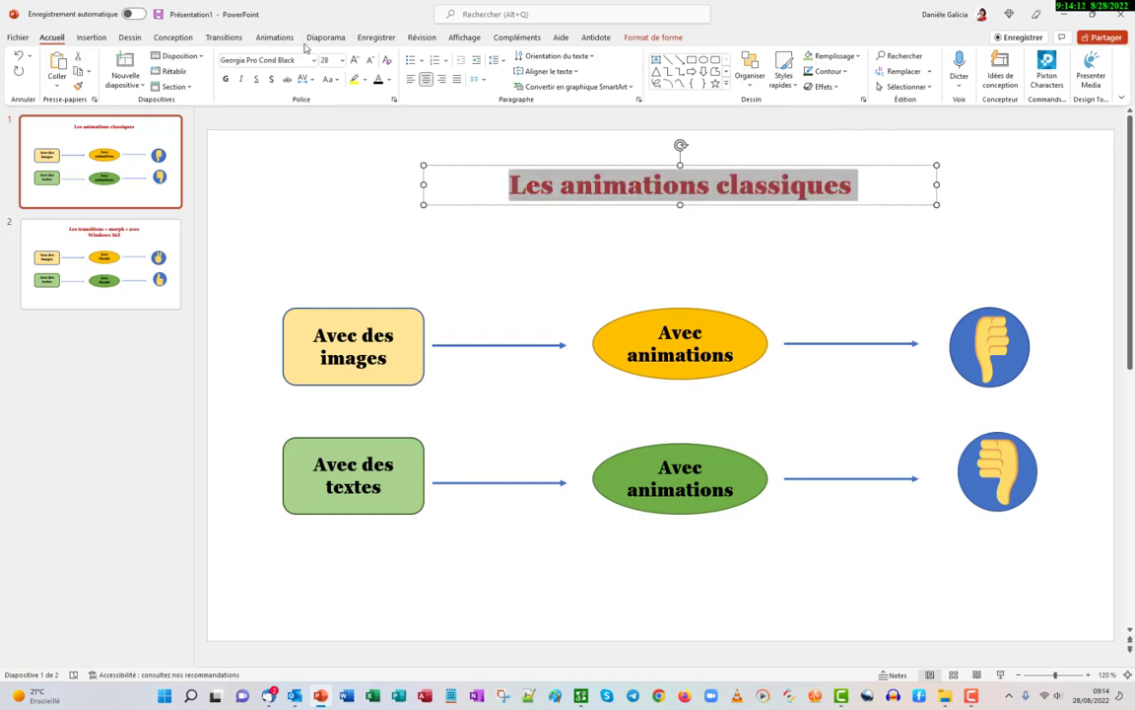
left_click(273, 38)
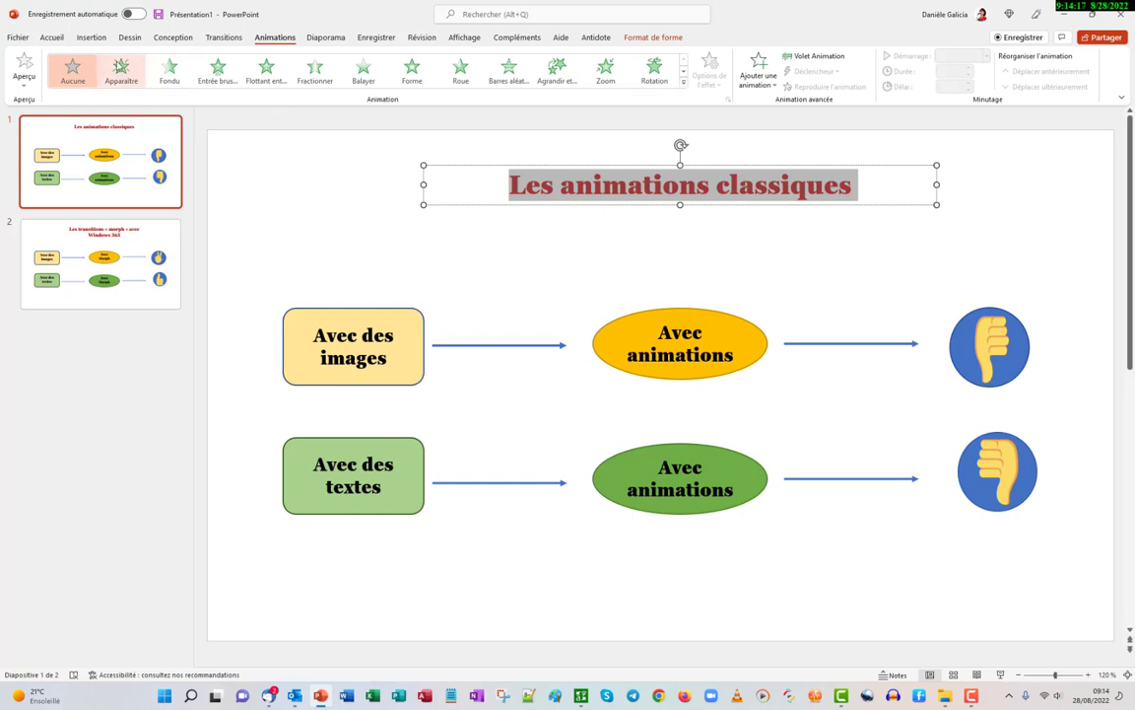
Step: Give the title an Apparaître entrance that starts with the previous animation
left_click(121, 69)
left_click(814, 56)
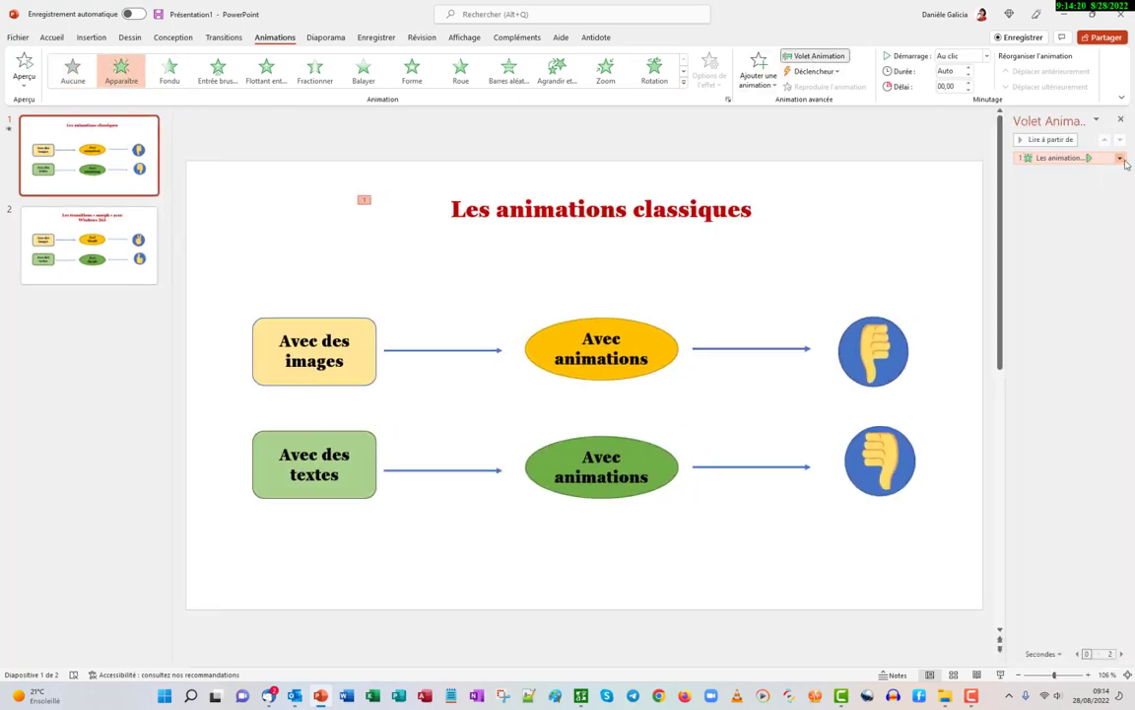
left_click(1120, 158)
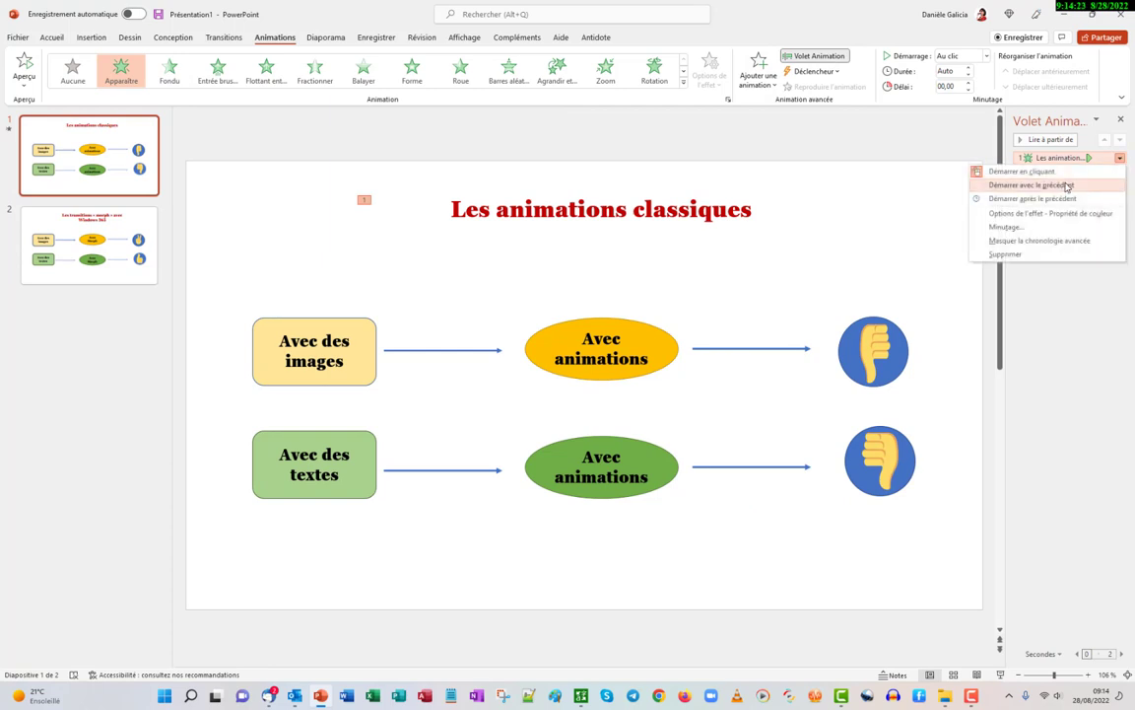
left_click(1067, 186)
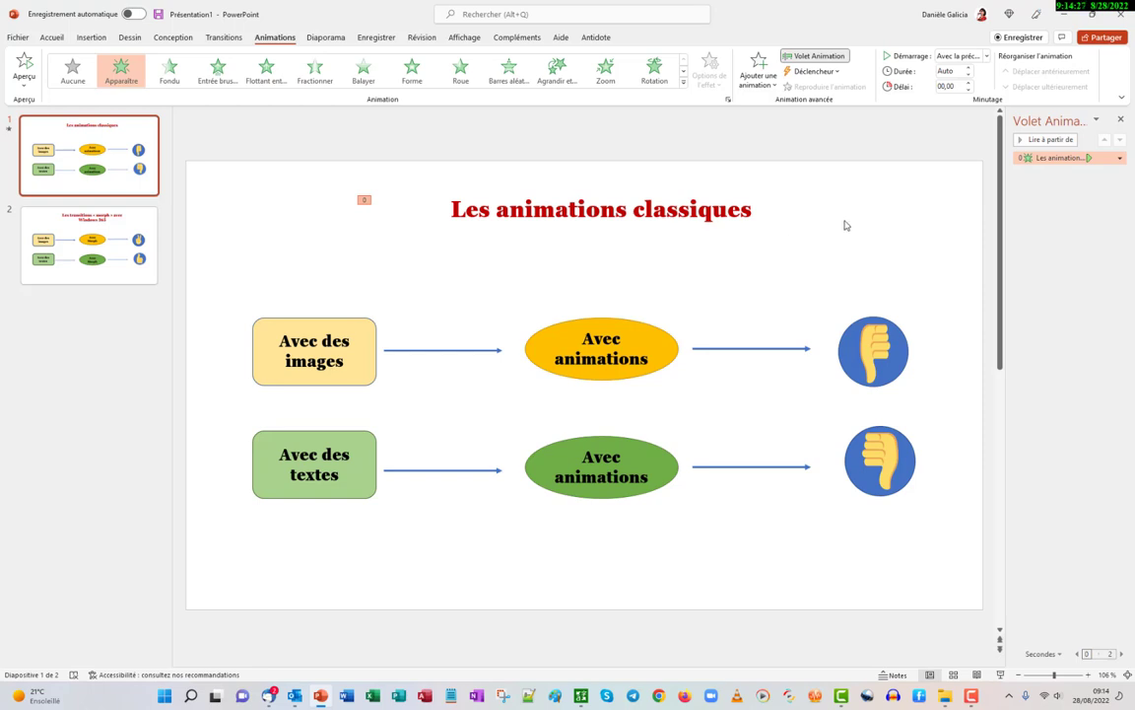
Step: Make the title's Apparaître animation reveal text letter by letter with a 0,4-second delay
left_click(1119, 158)
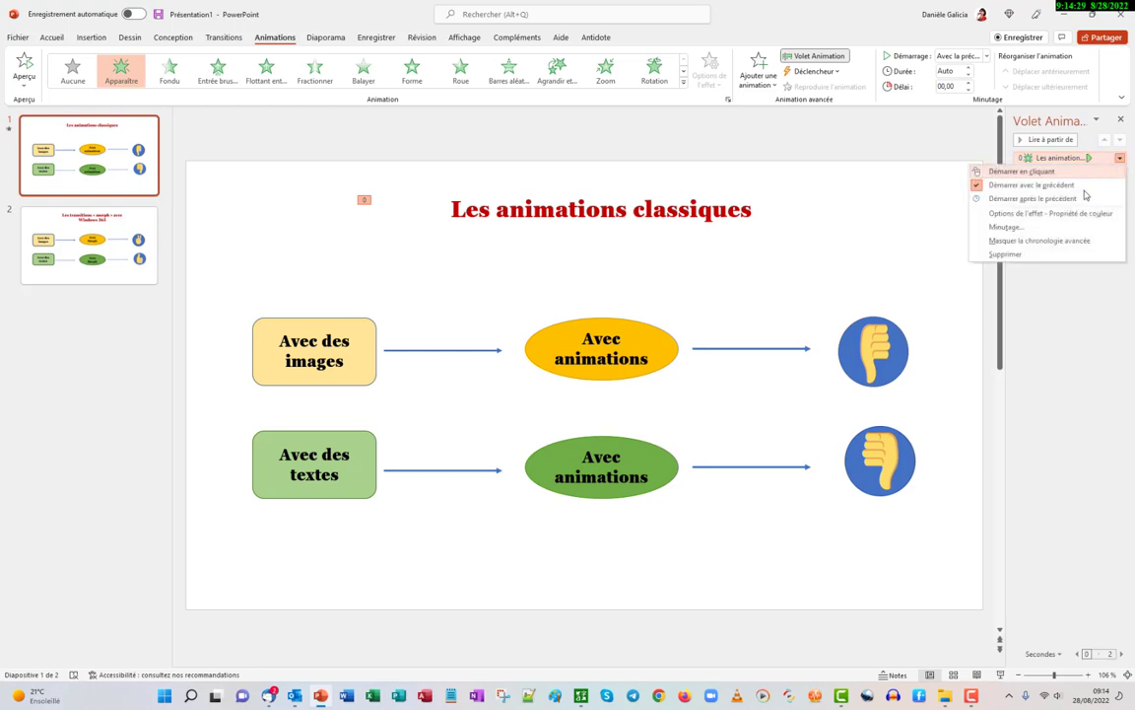
left_click(1020, 215)
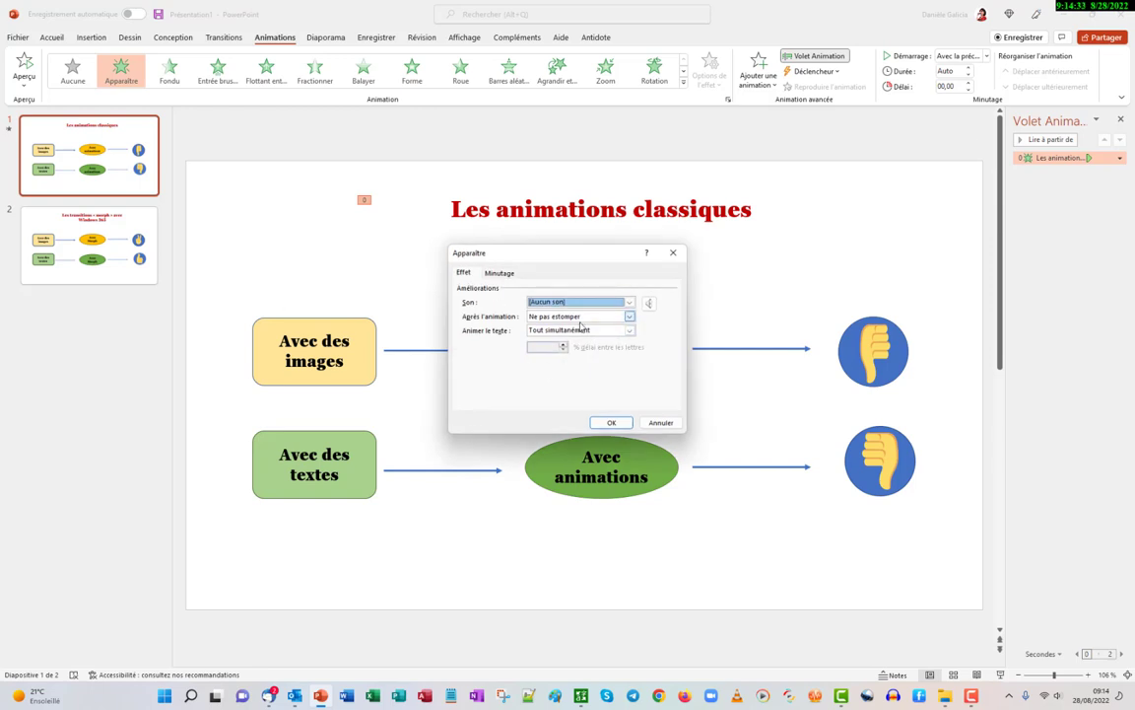
left_click(631, 333)
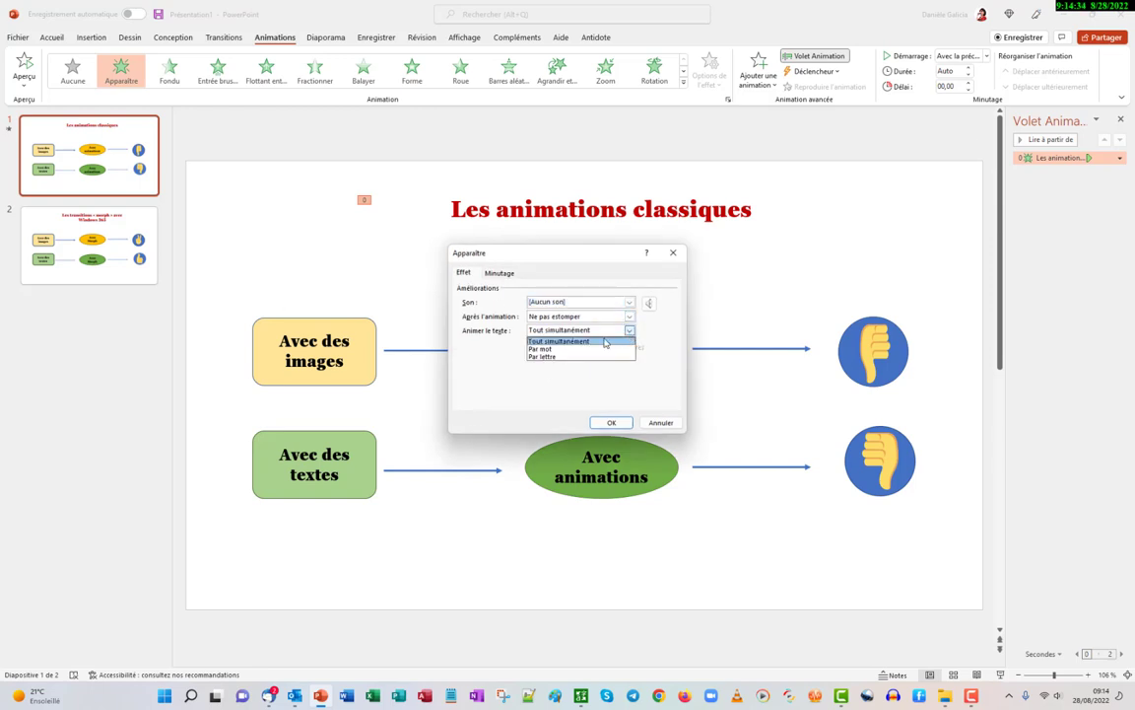
left_click(544, 357)
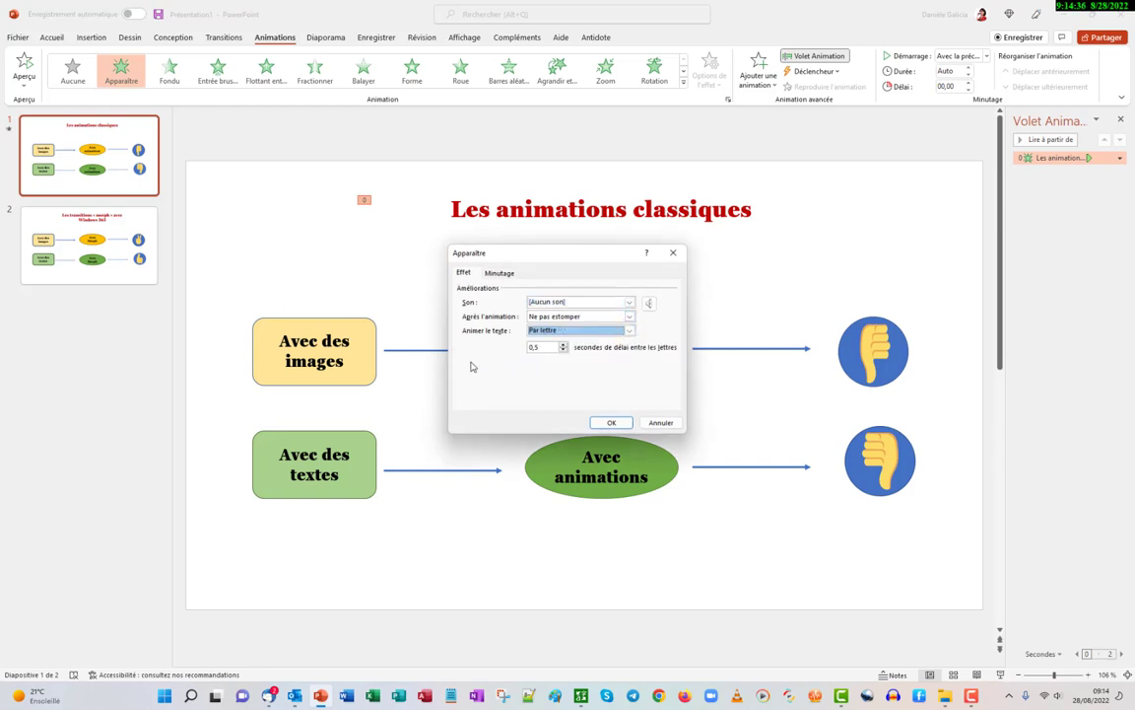
left_click(611, 422)
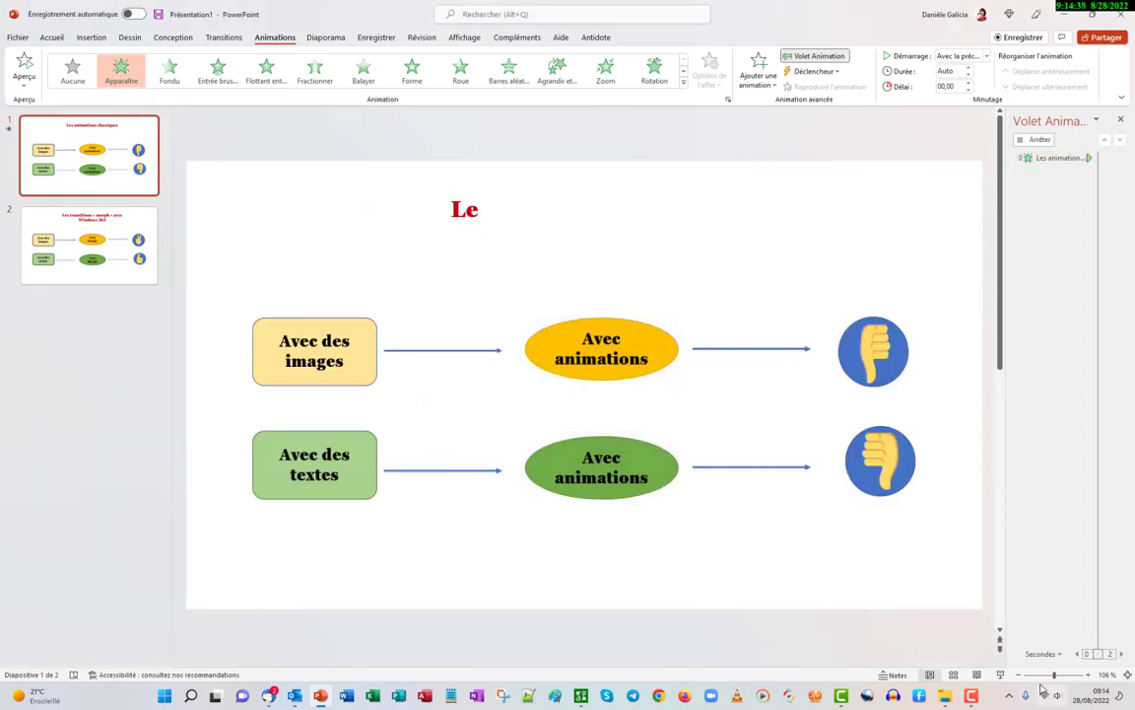
left_click(1120, 158)
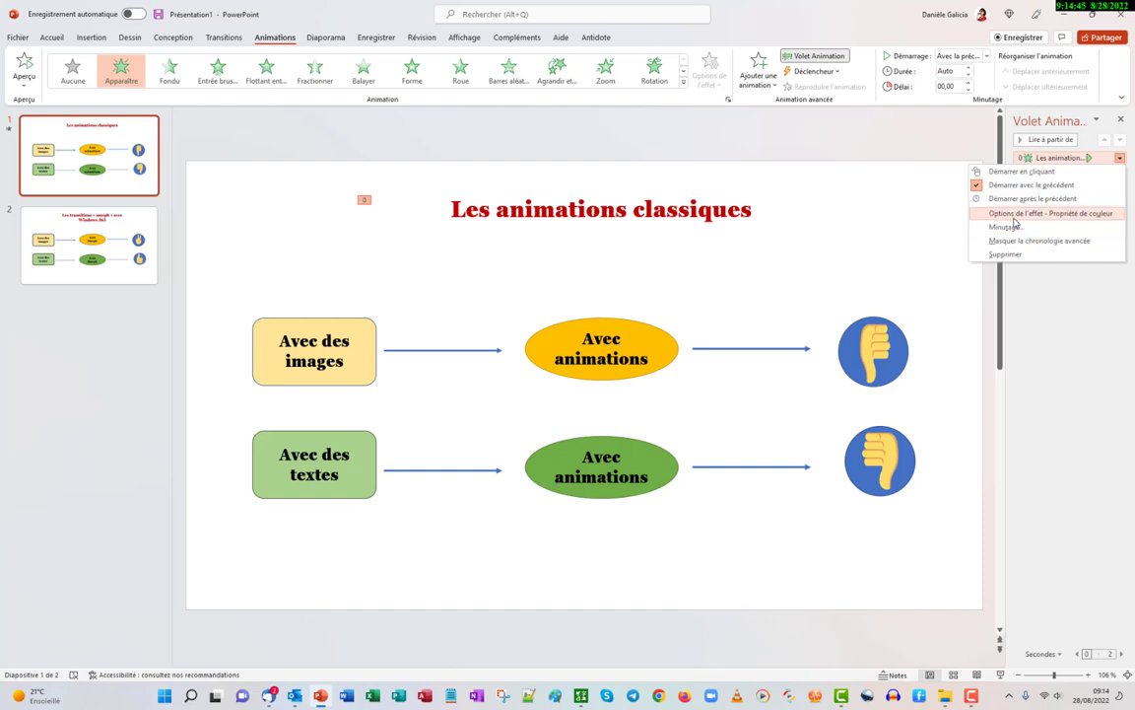
left_click(1014, 217)
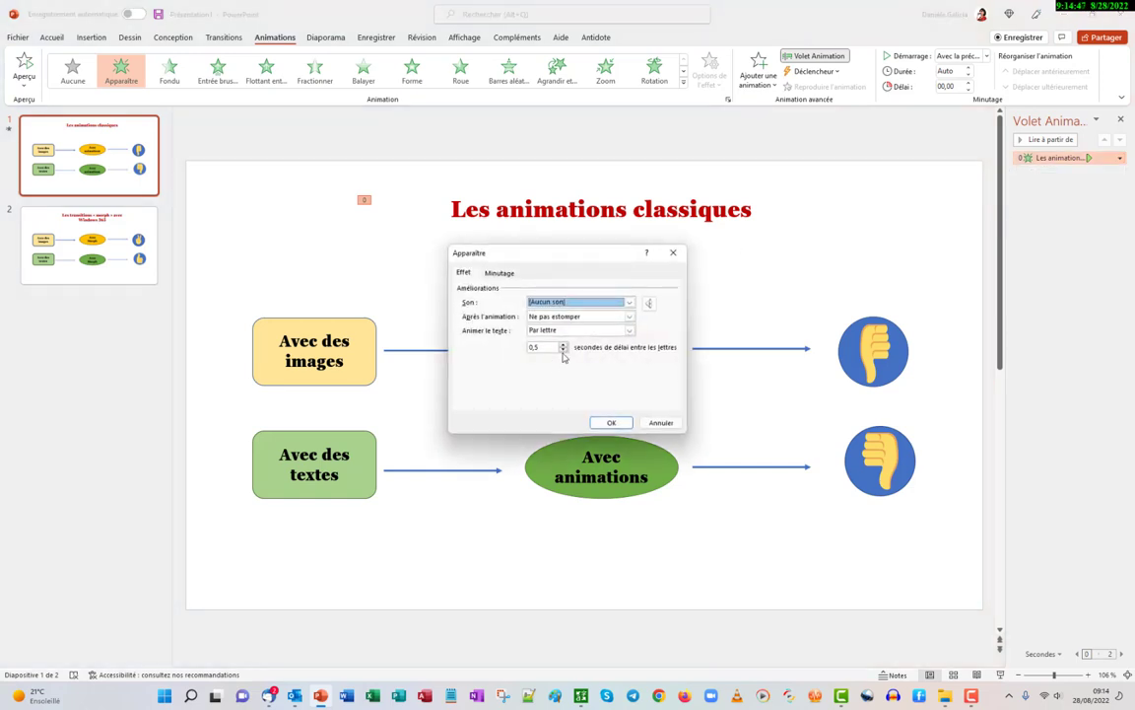
left_click(564, 350)
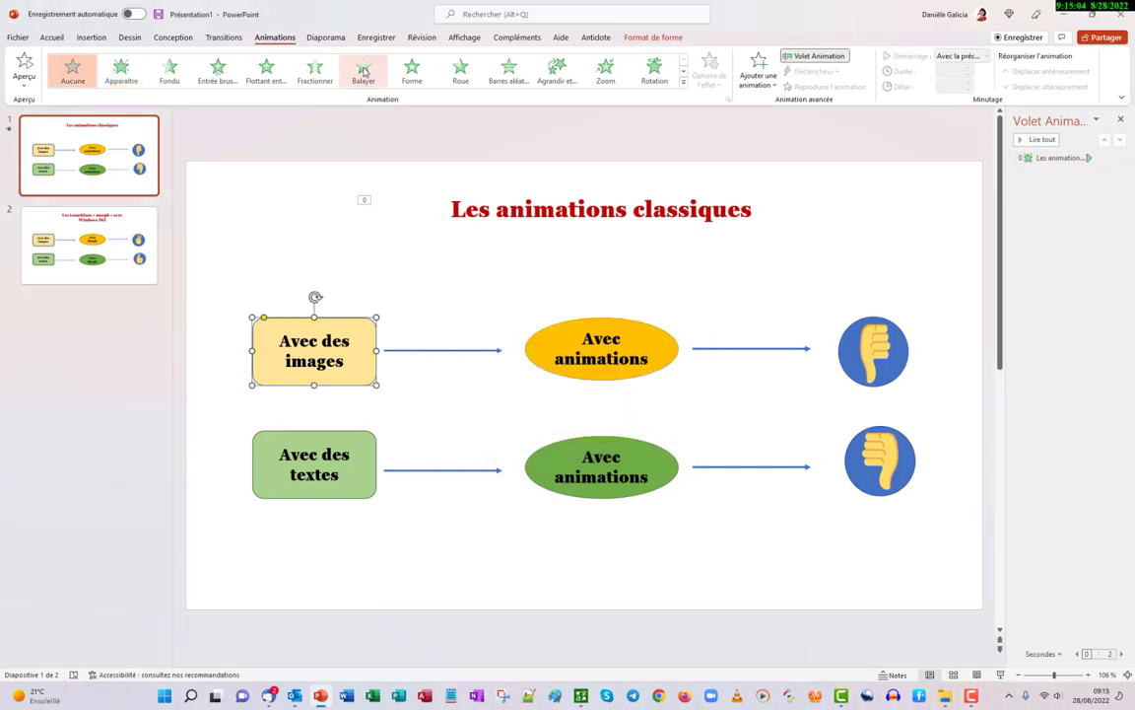
Step: Give the Avec des images box a Fractionner entrance starting after the previous animation
left_click(683, 83)
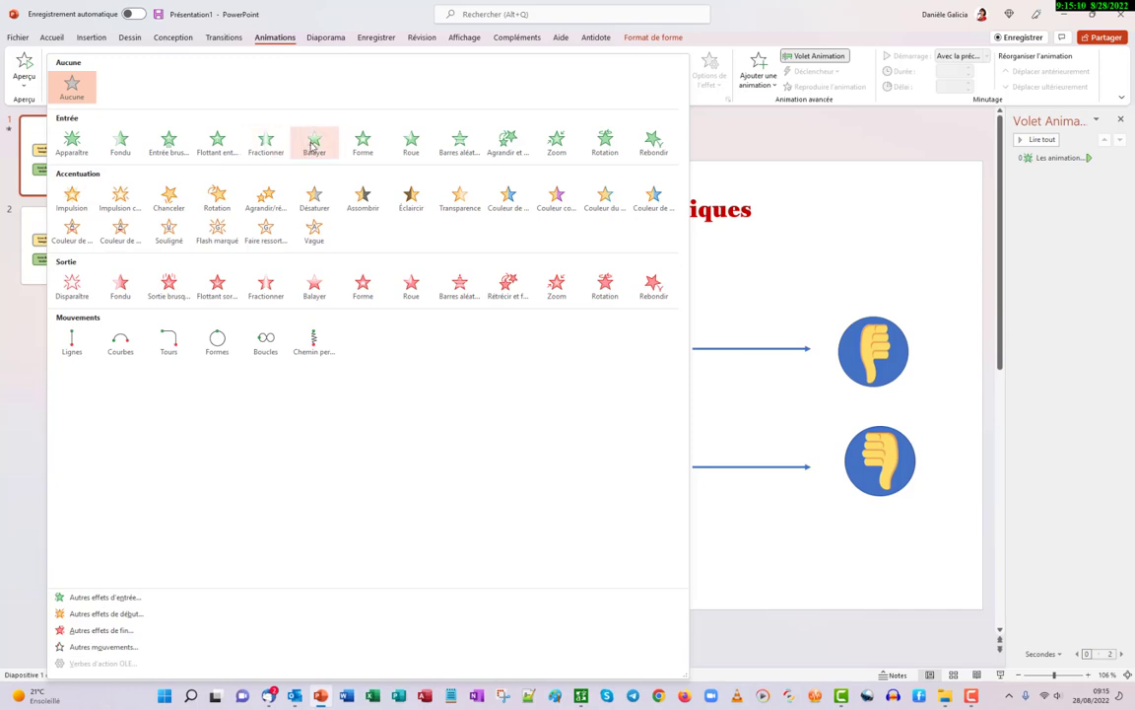
left_click(266, 146)
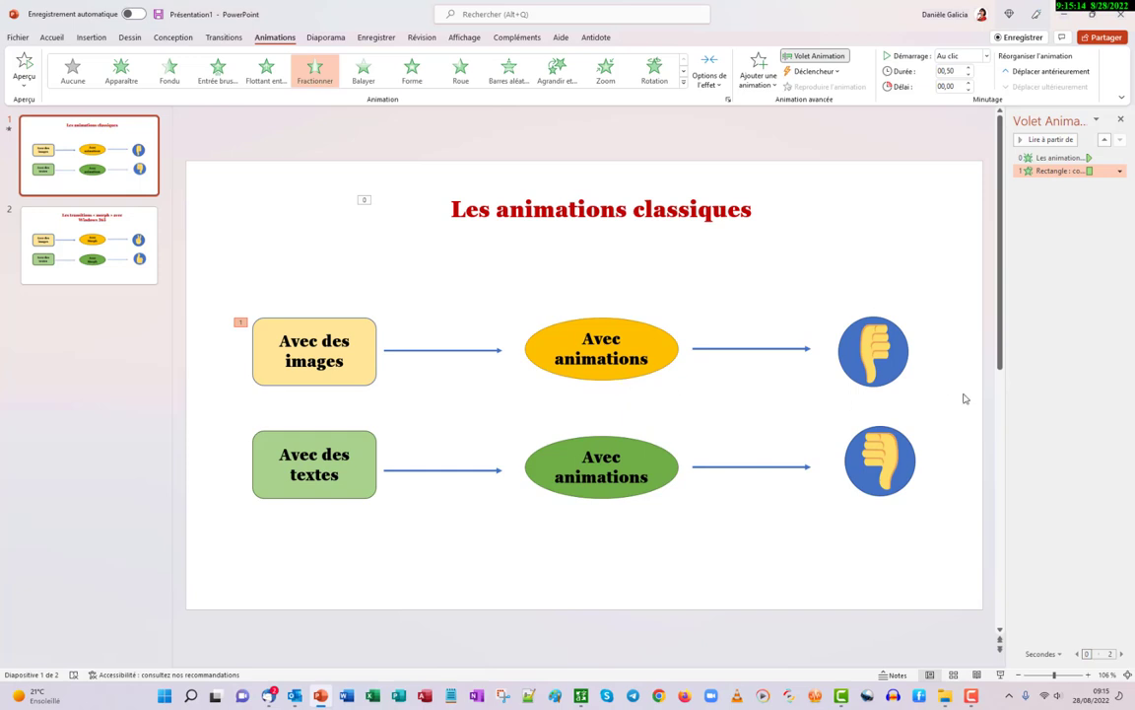
left_click(1121, 172)
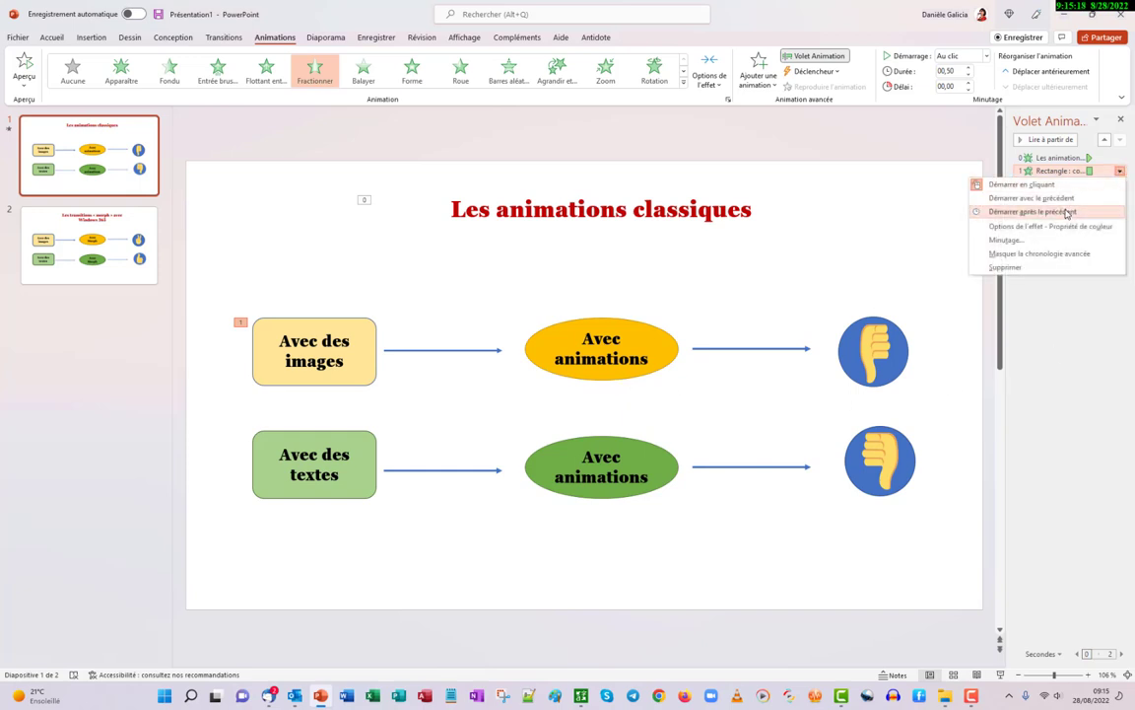
left_click(1032, 212)
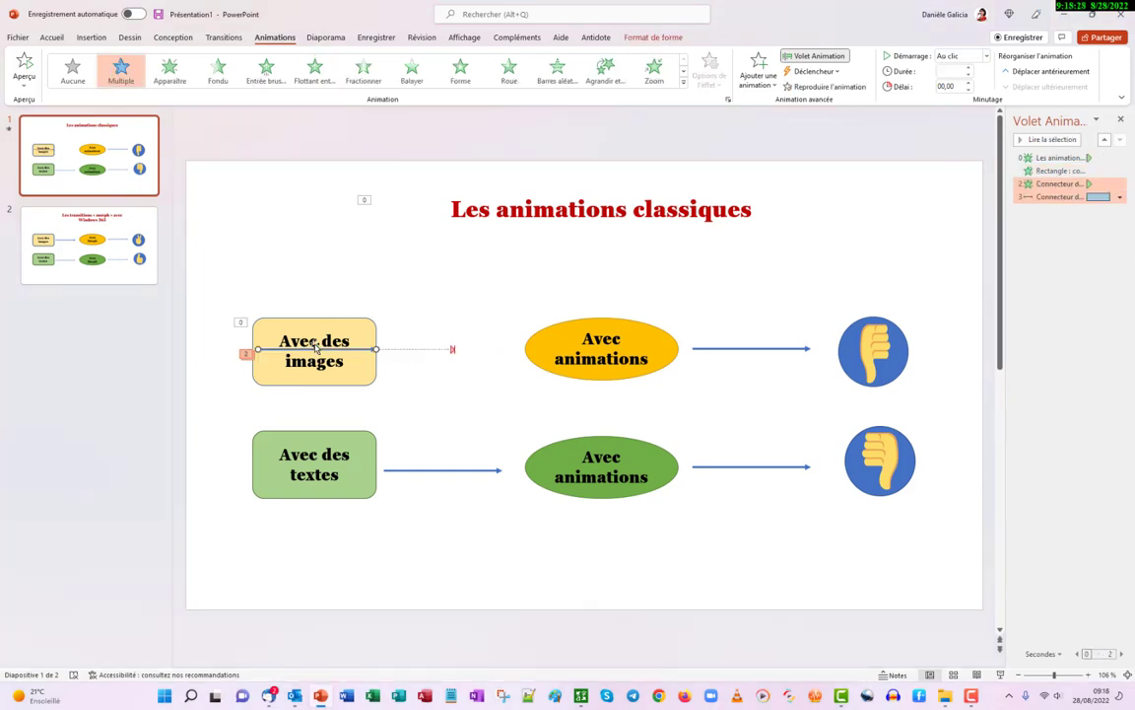
Step: Send the arrow connector to the back
right_click(315, 349)
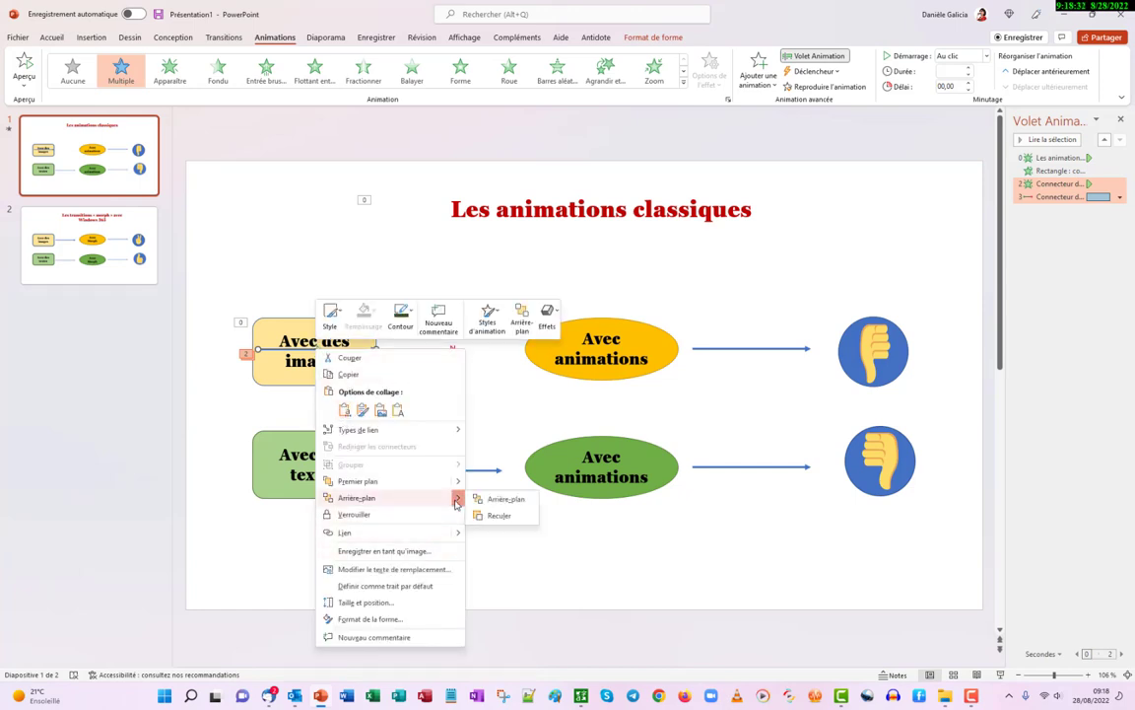
left_click(498, 499)
left_click(555, 542)
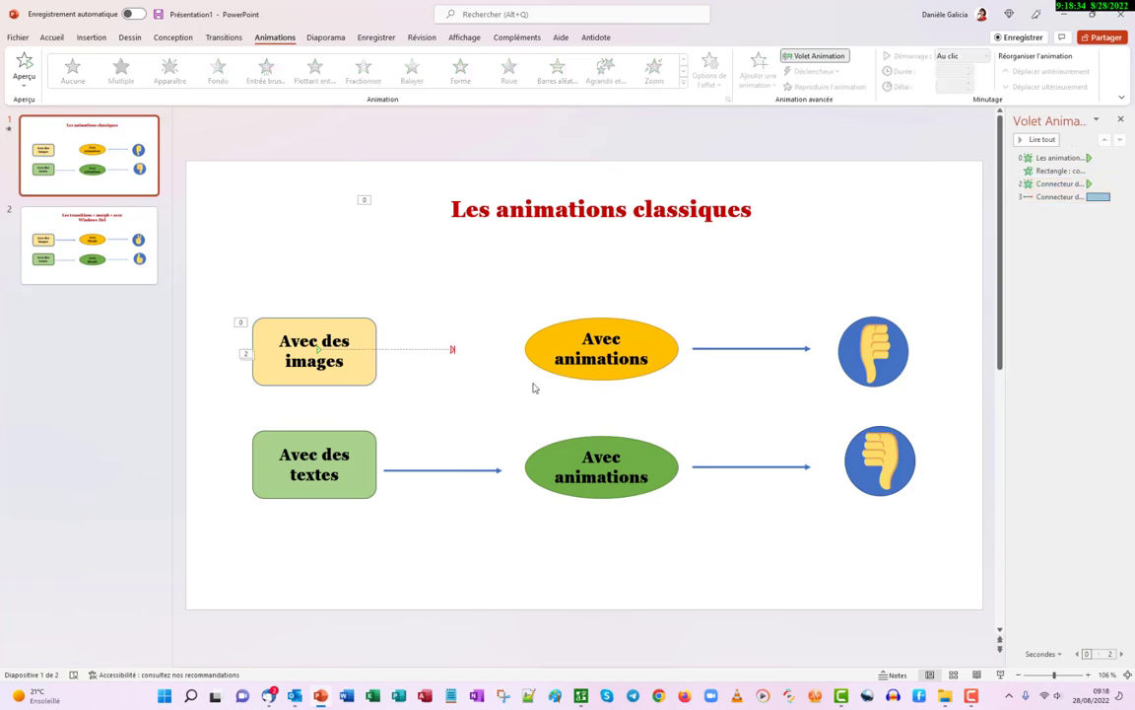
left_click(9, 131)
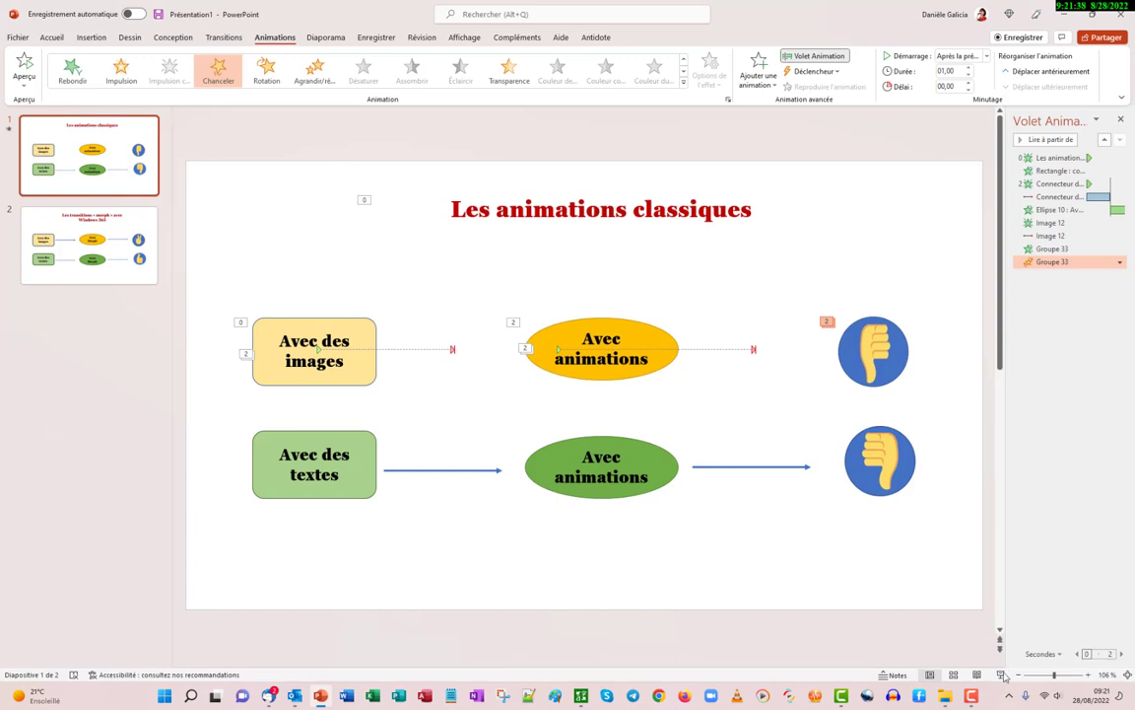
left_click(1002, 676)
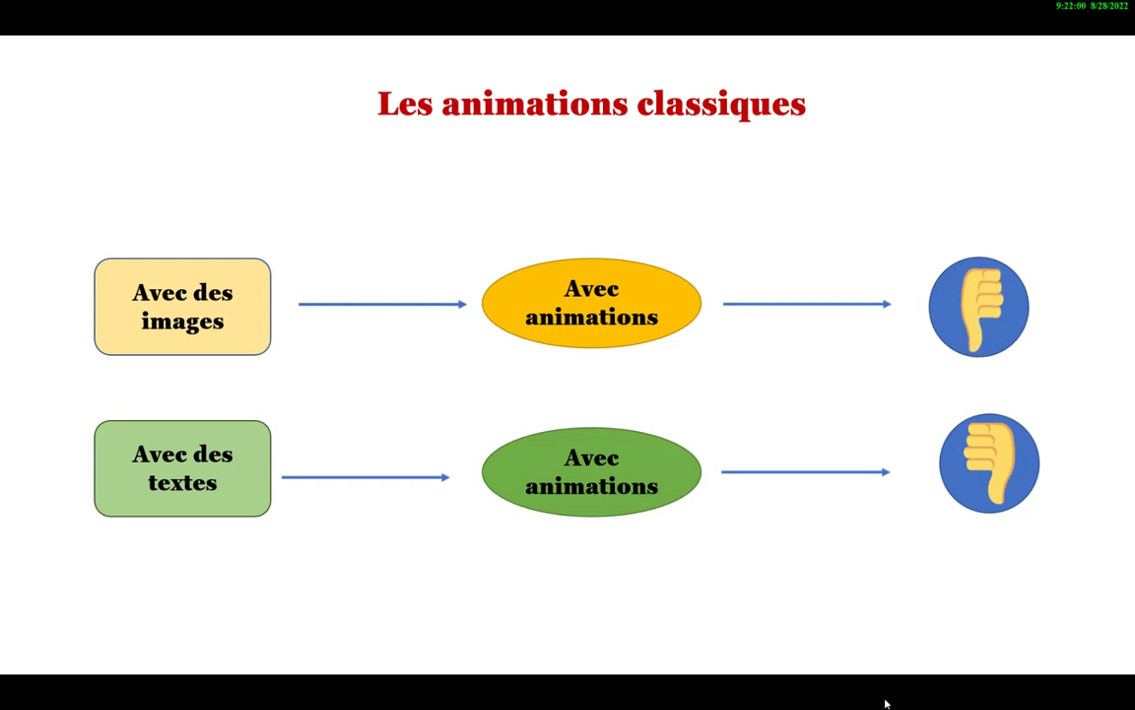
key("Escape")
Step: Add a new blank slide after the classic-animations slide
left_click(48, 234)
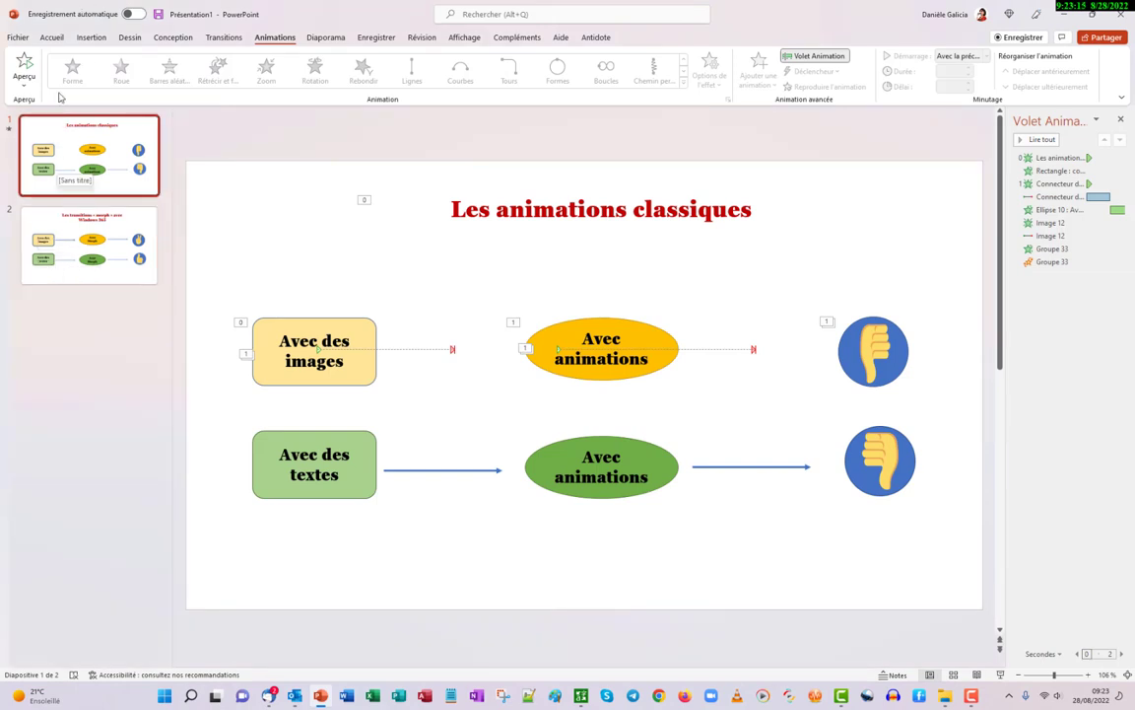
left_click(90, 38)
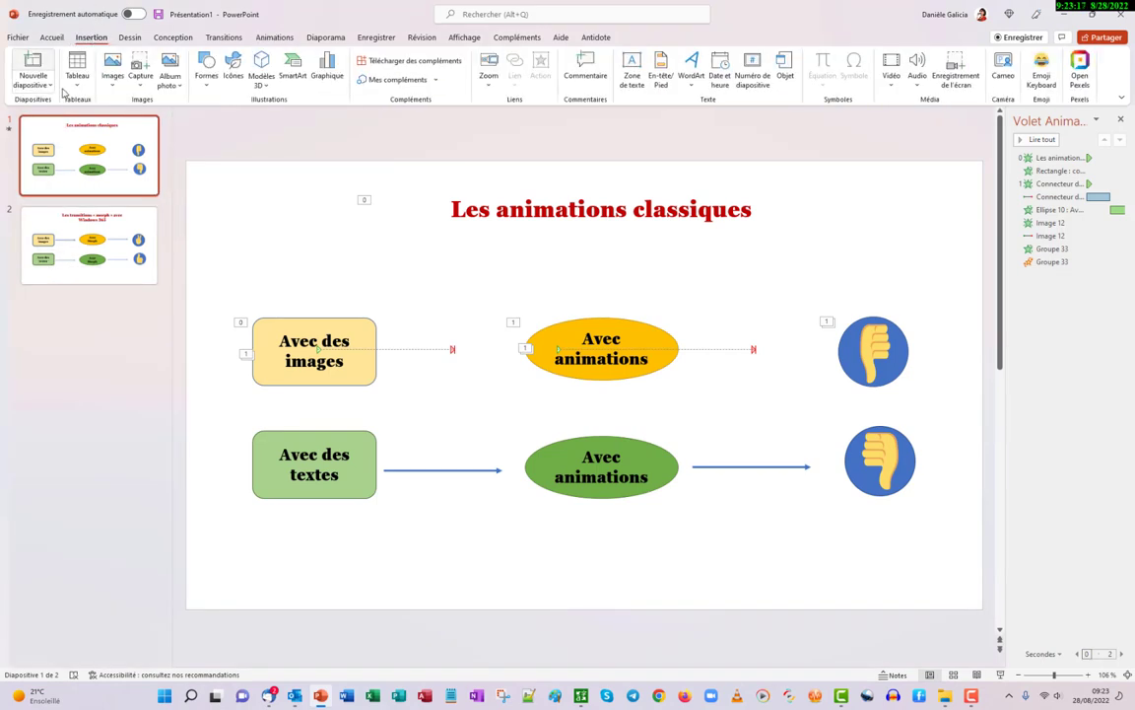
left_click(32, 81)
left_click(44, 246)
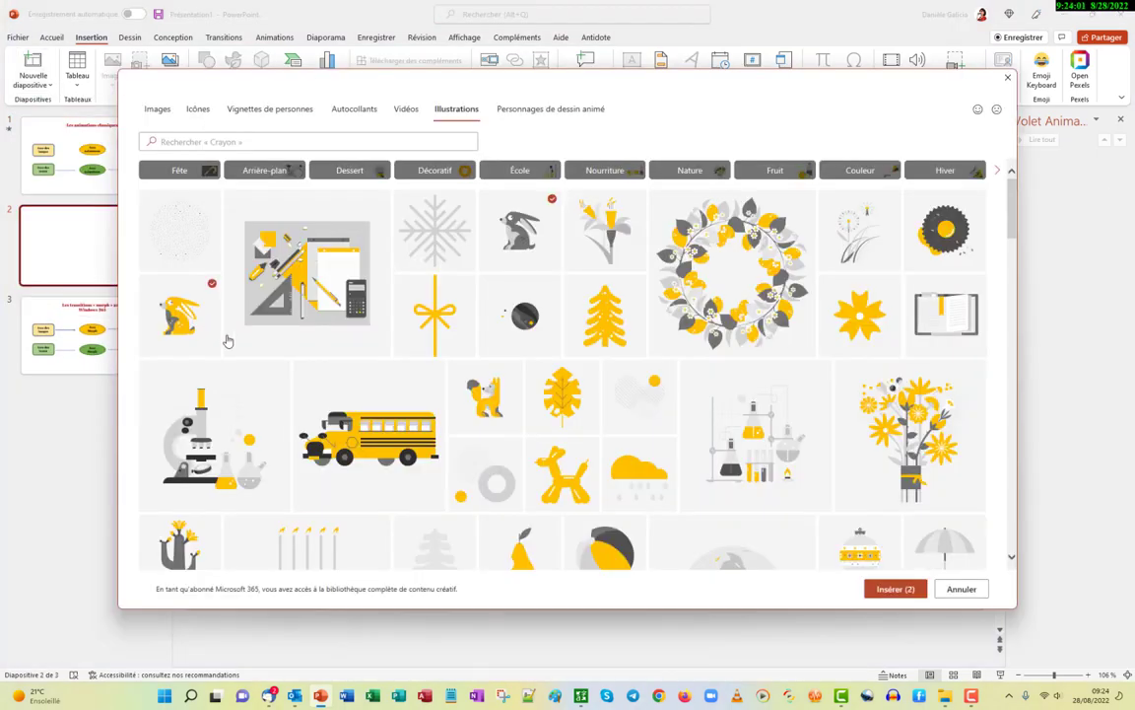
Step: Insert the cactus and yellow animal stock illustrations onto the blank slide
scroll(578, 386, "down", 1)
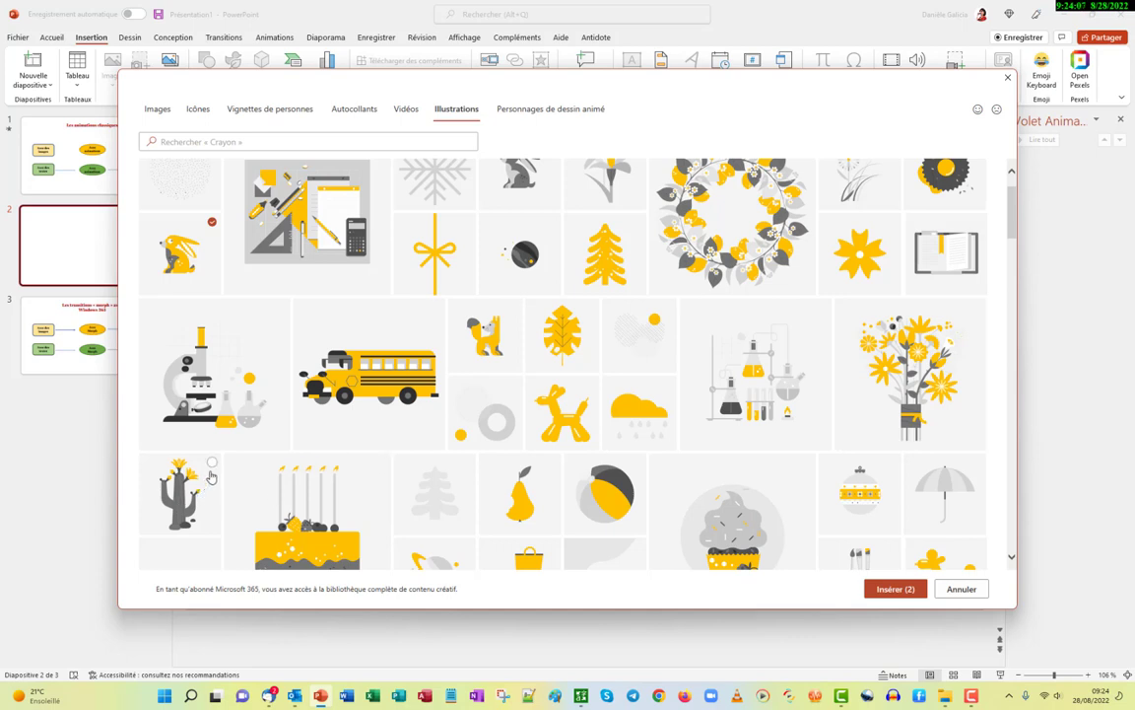
left_click(212, 461)
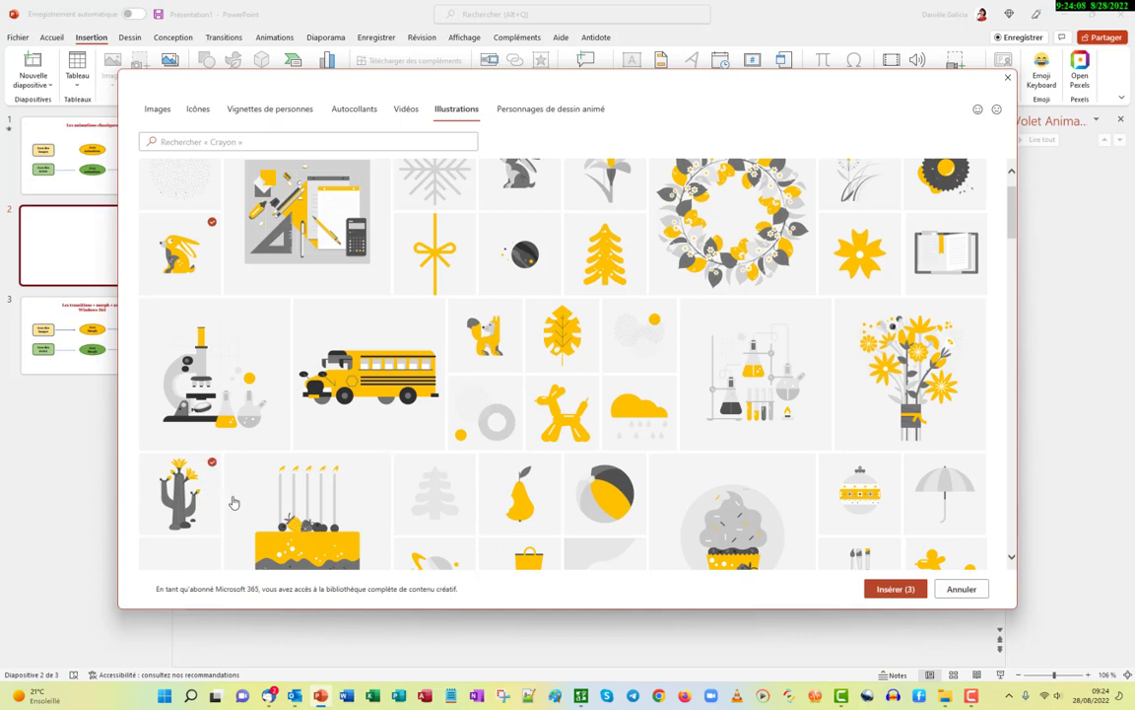
left_click(513, 307)
left_click(895, 589)
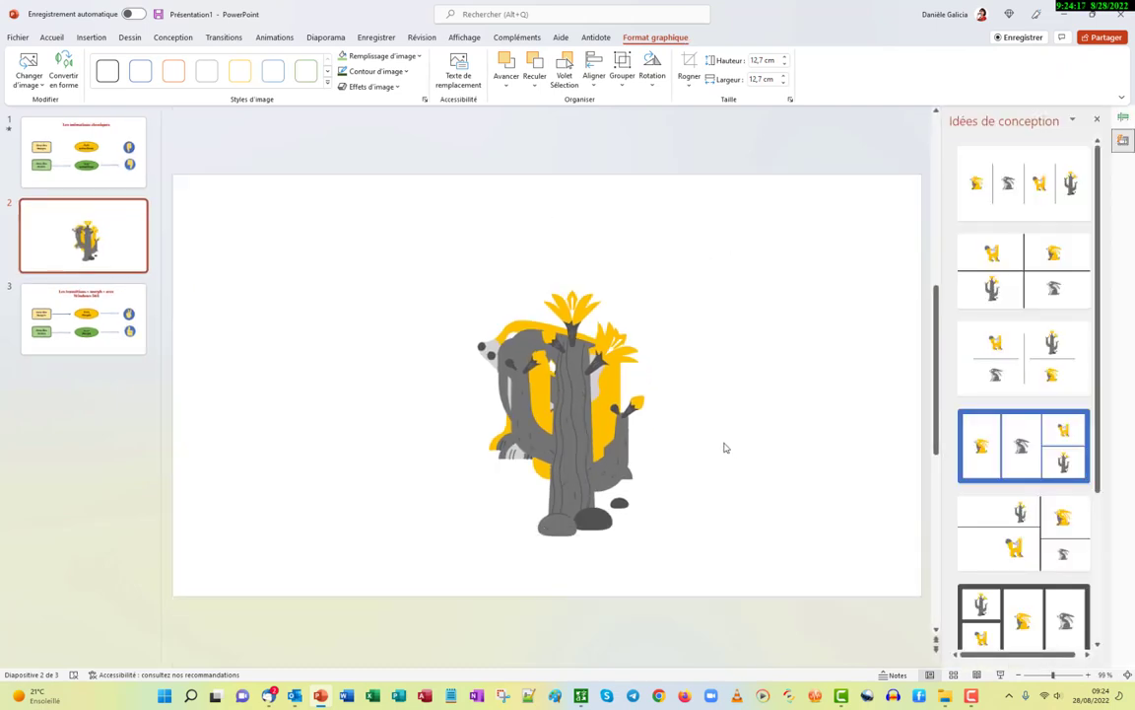
Step: Spread the illustrations out: cactus right, fox left, grey rabbit above the lowered yellow rabbit
left_click_drag(686, 405, 805, 386)
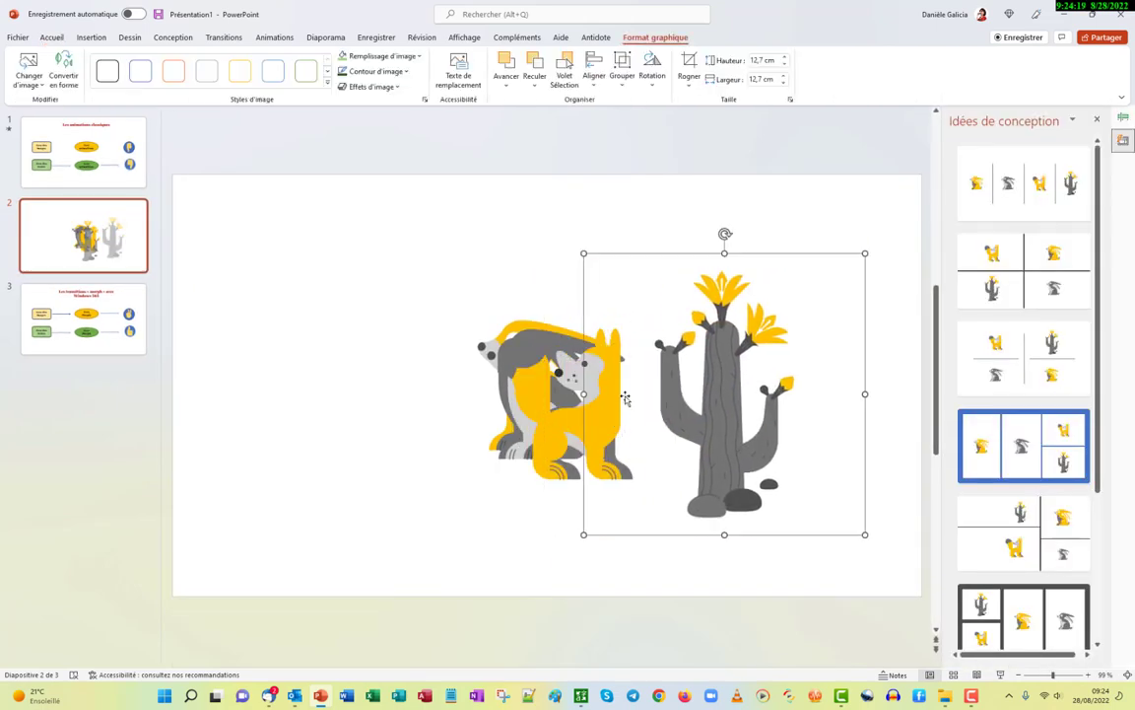
left_click_drag(530, 427, 274, 400)
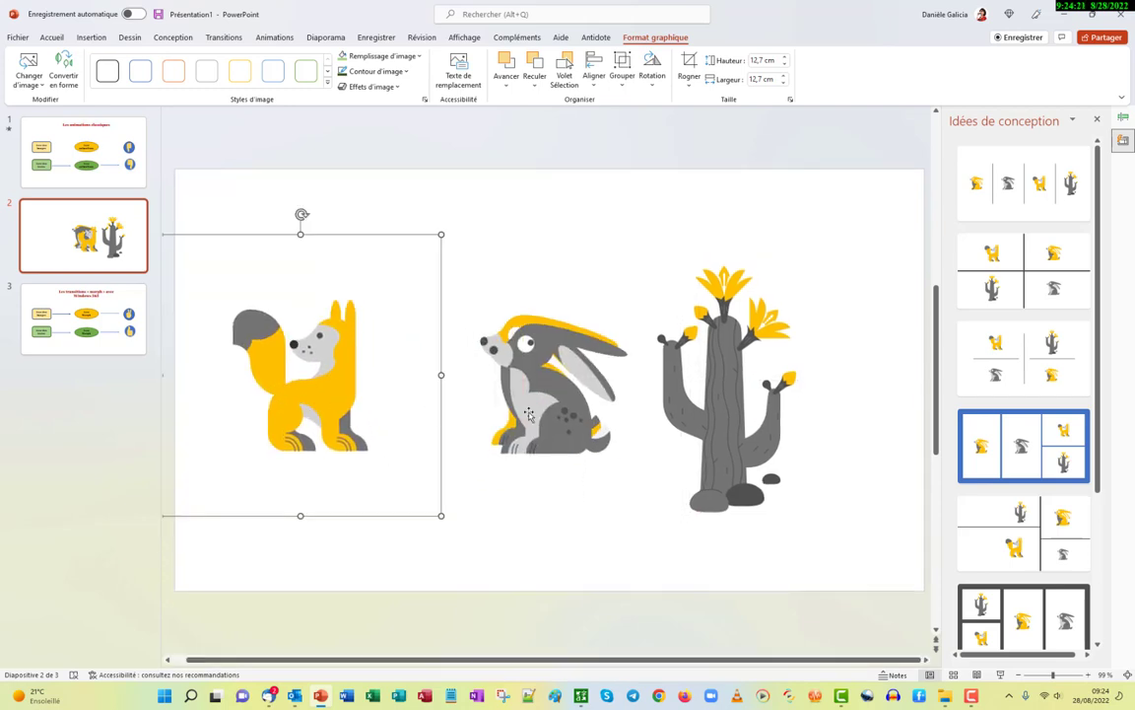
left_click_drag(495, 450, 432, 372)
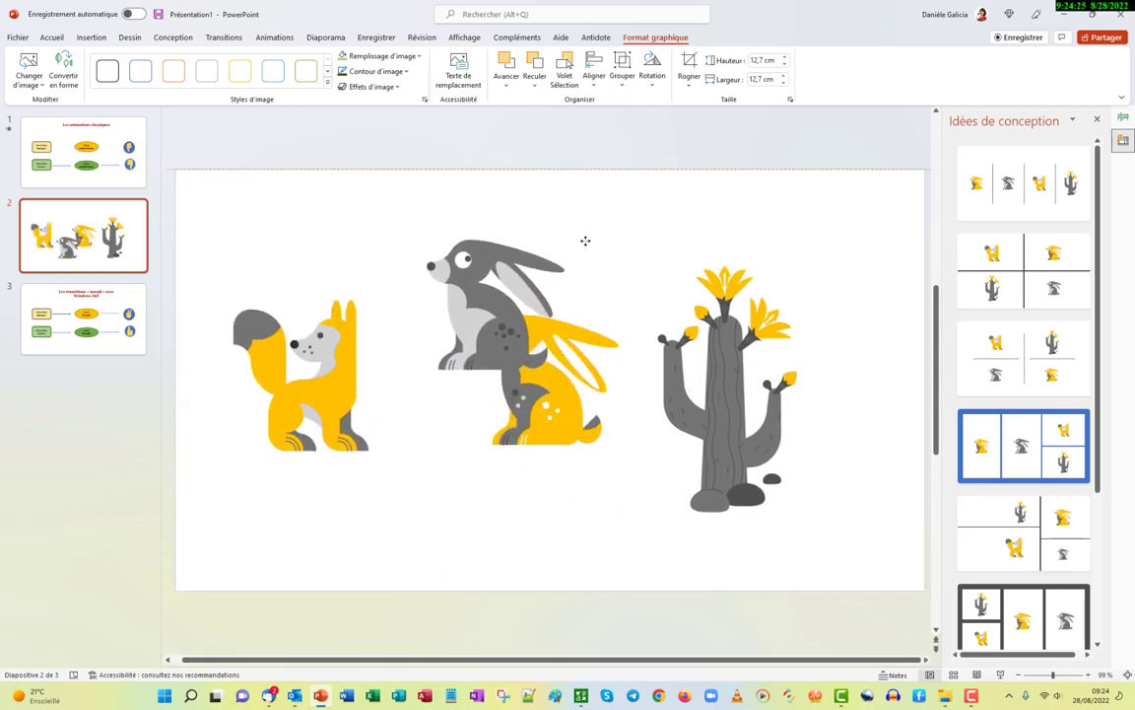
left_click_drag(547, 276, 584, 238)
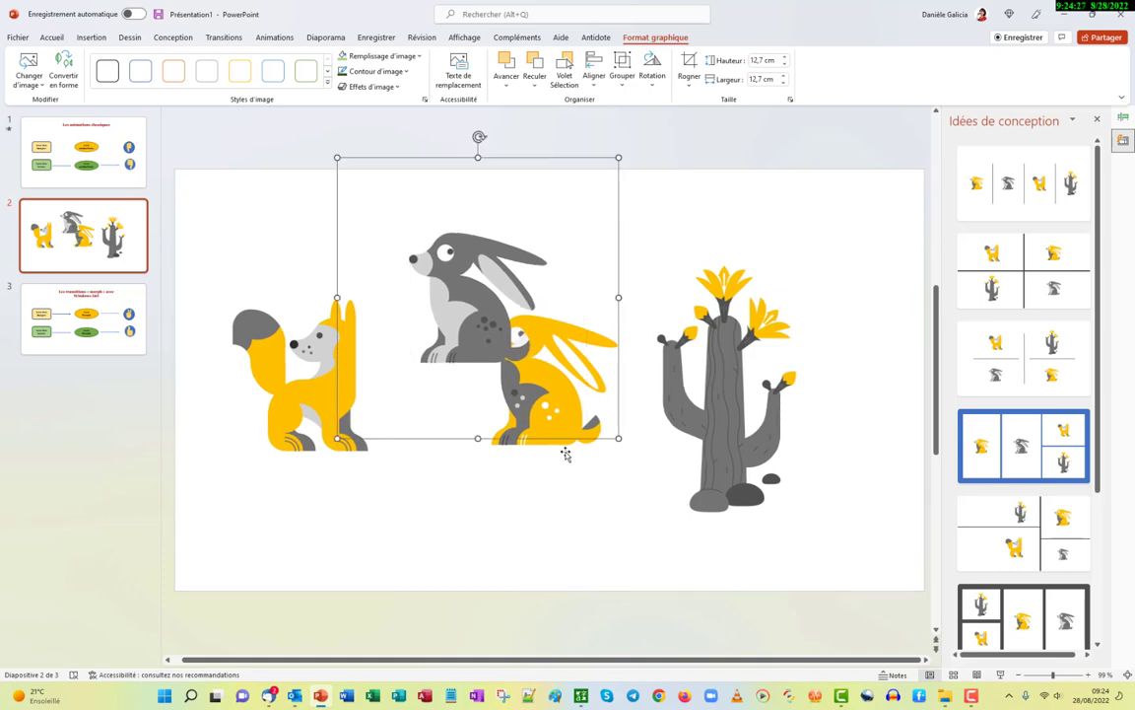
left_click_drag(563, 451, 555, 537)
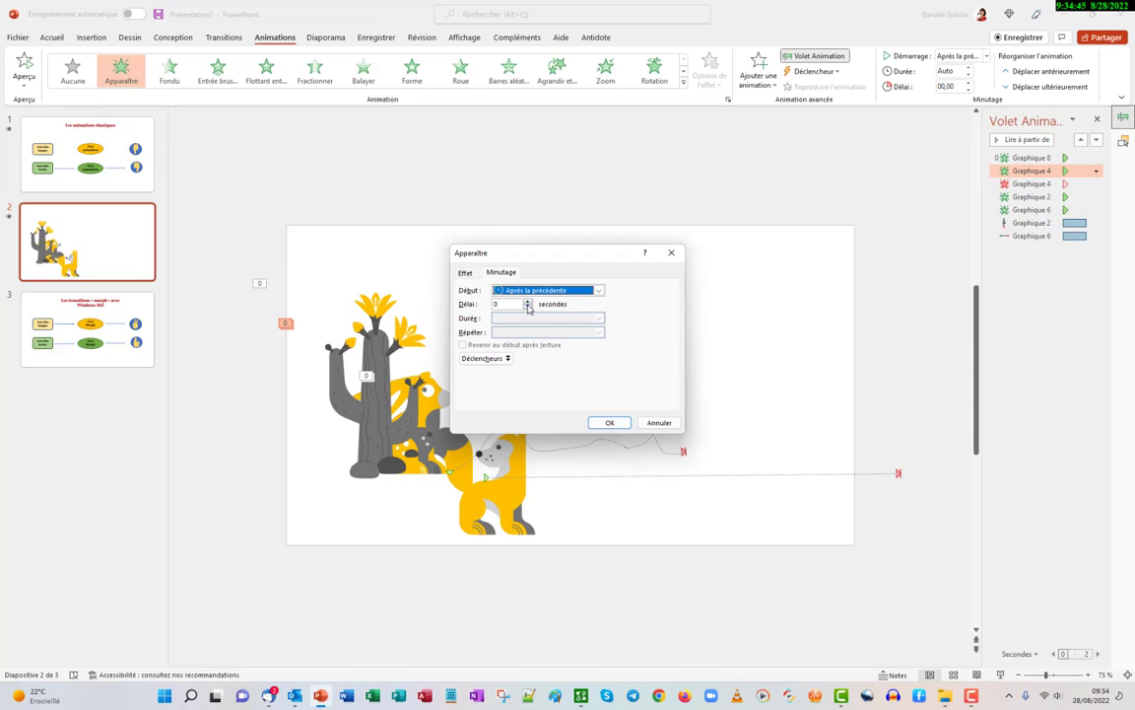
Step: Give Graphique 4's Disparaître exit a 0.5-second delay and preview slide 2 as a slideshow
left_click(623, 424)
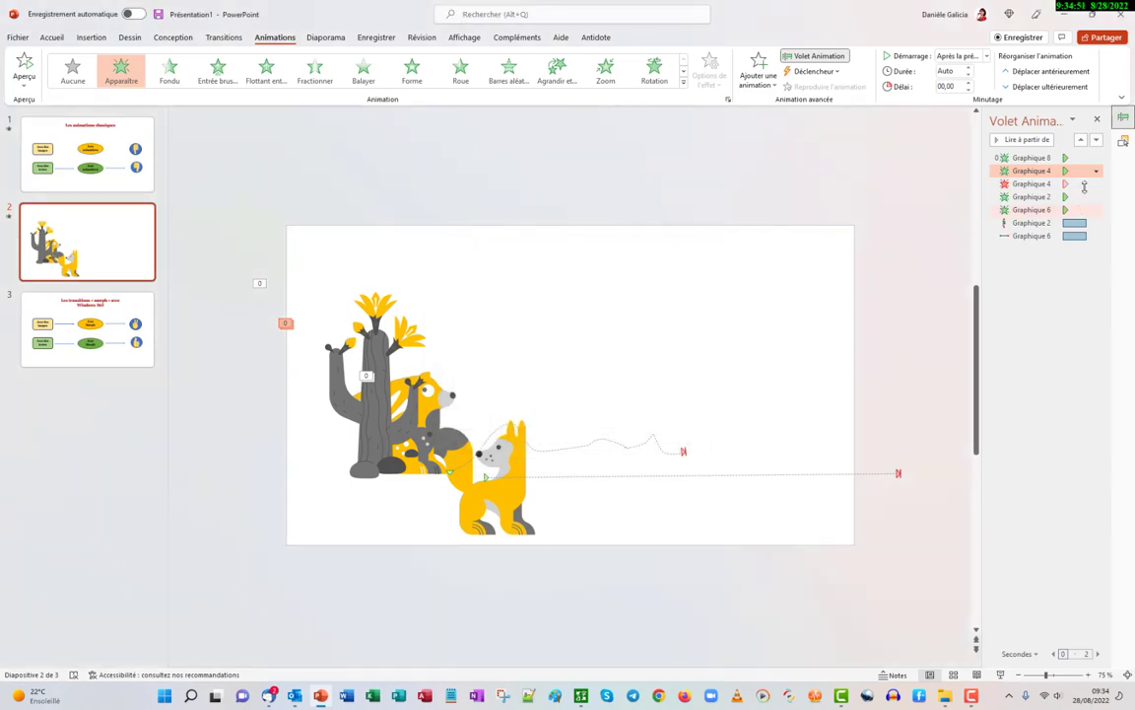
left_click(1088, 184)
left_click(1096, 184)
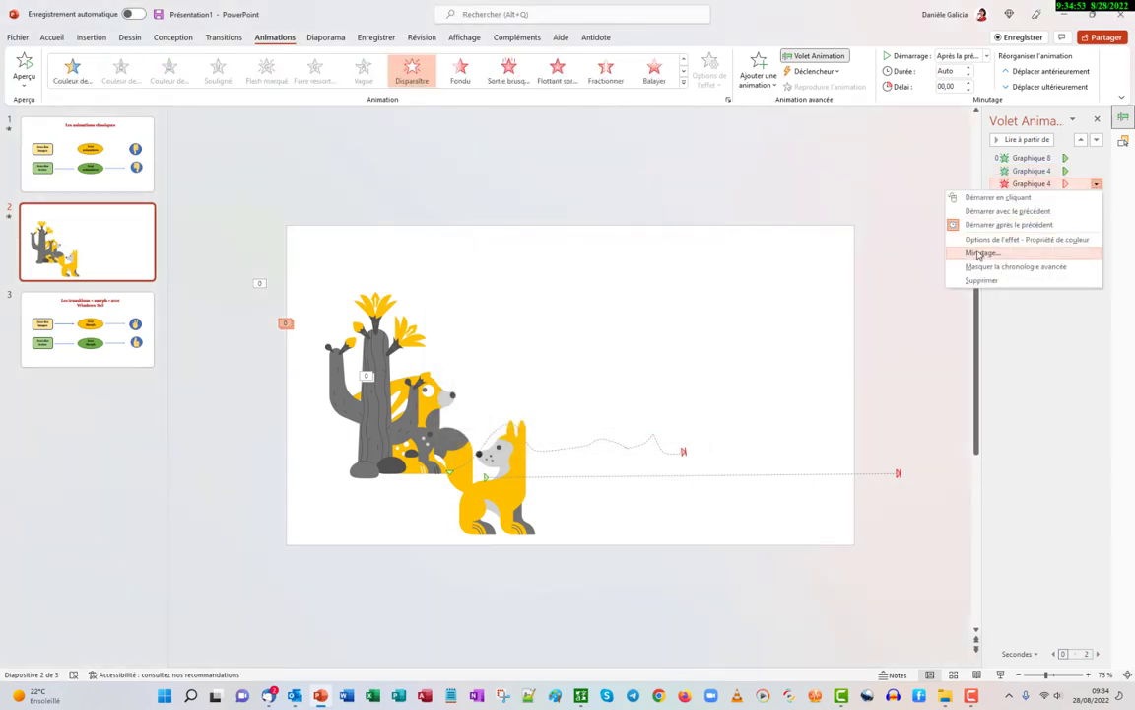
left_click(980, 254)
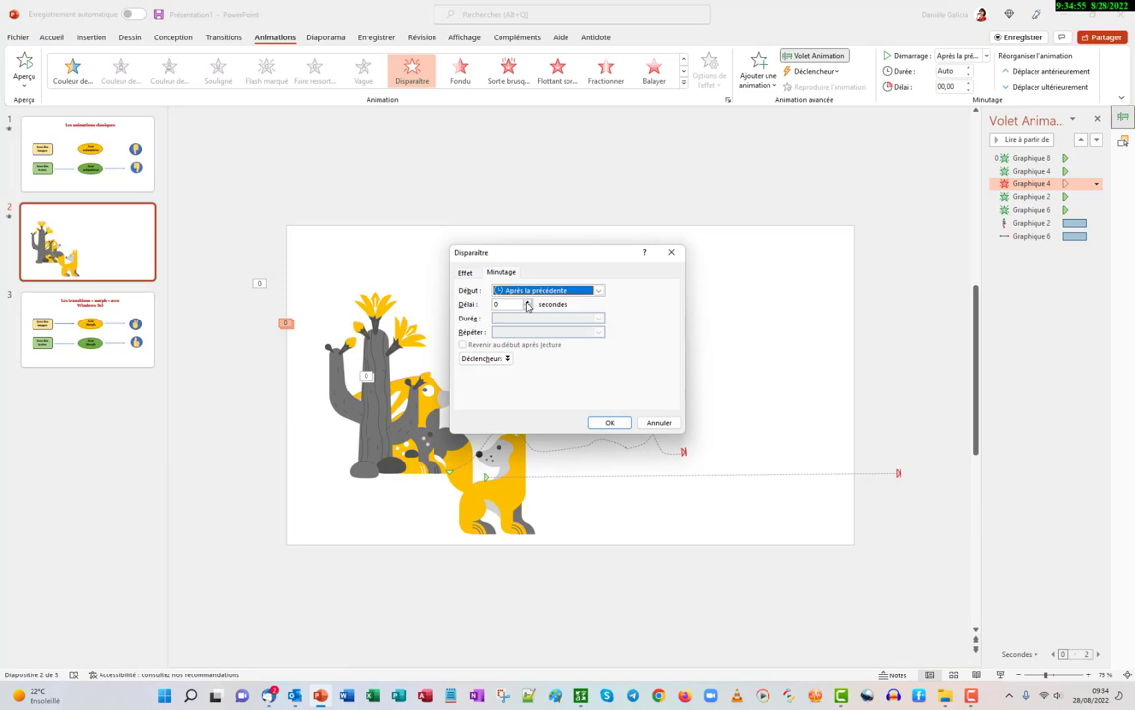
left_click(528, 304)
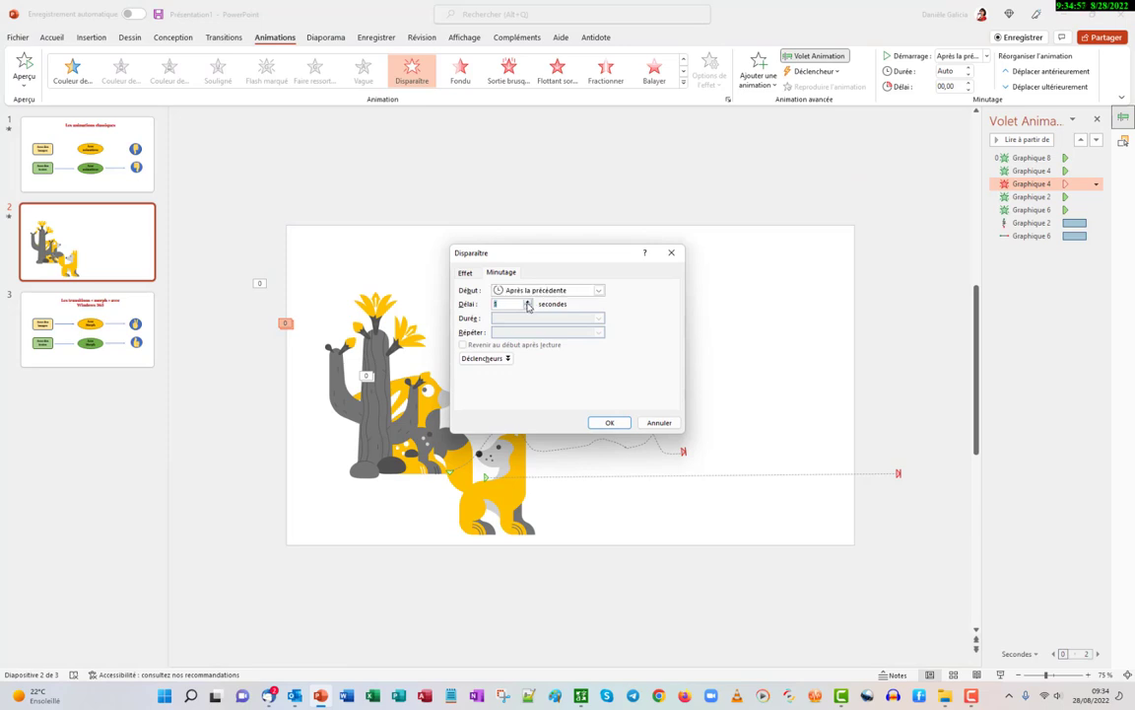
left_click(619, 423)
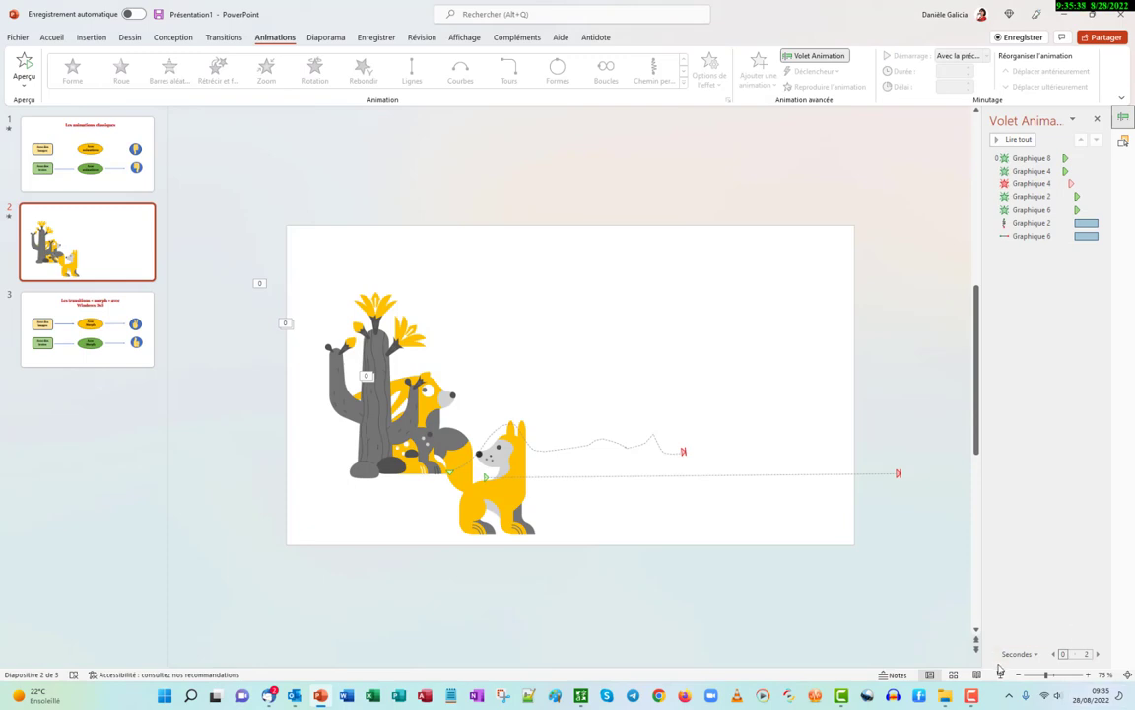
left_click(1001, 674)
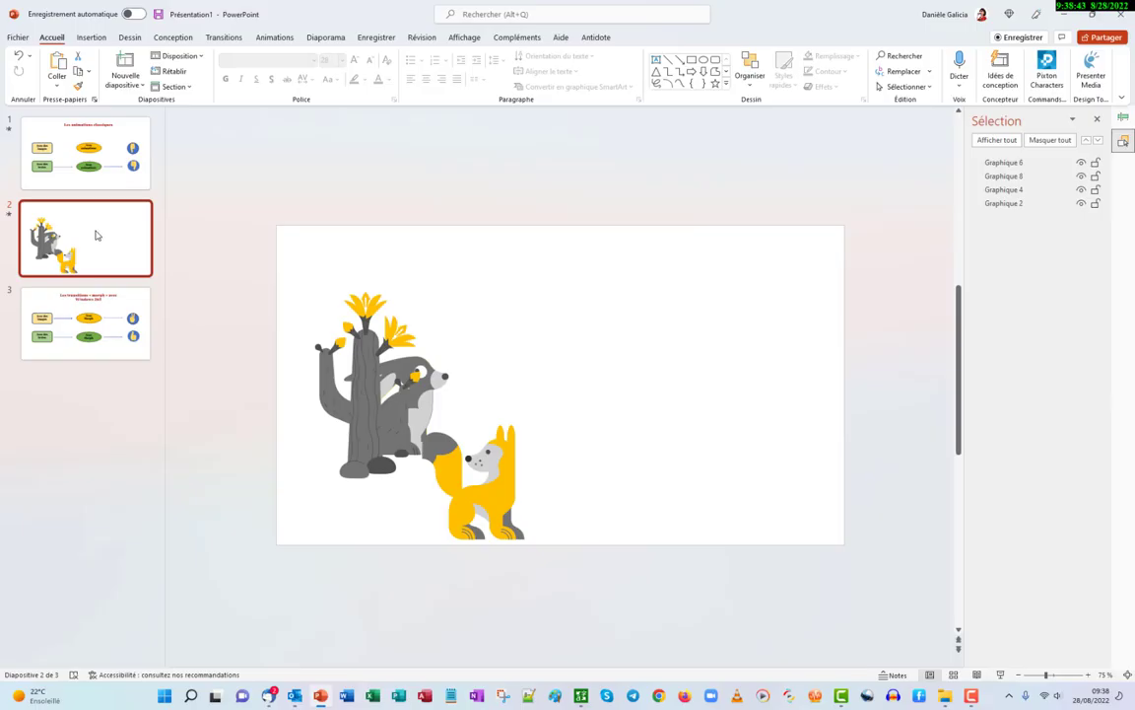
Step: Insert a new blank slide 3 after the animals slide
right_click(97, 234)
left_click(35, 509)
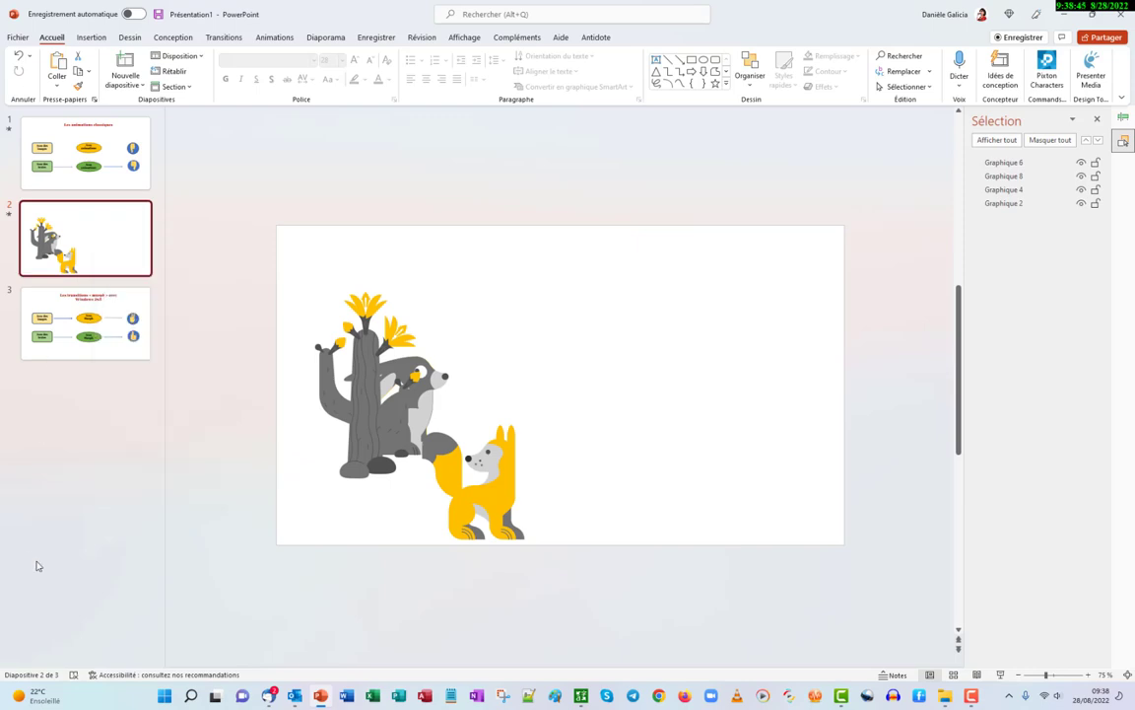
left_click(140, 85)
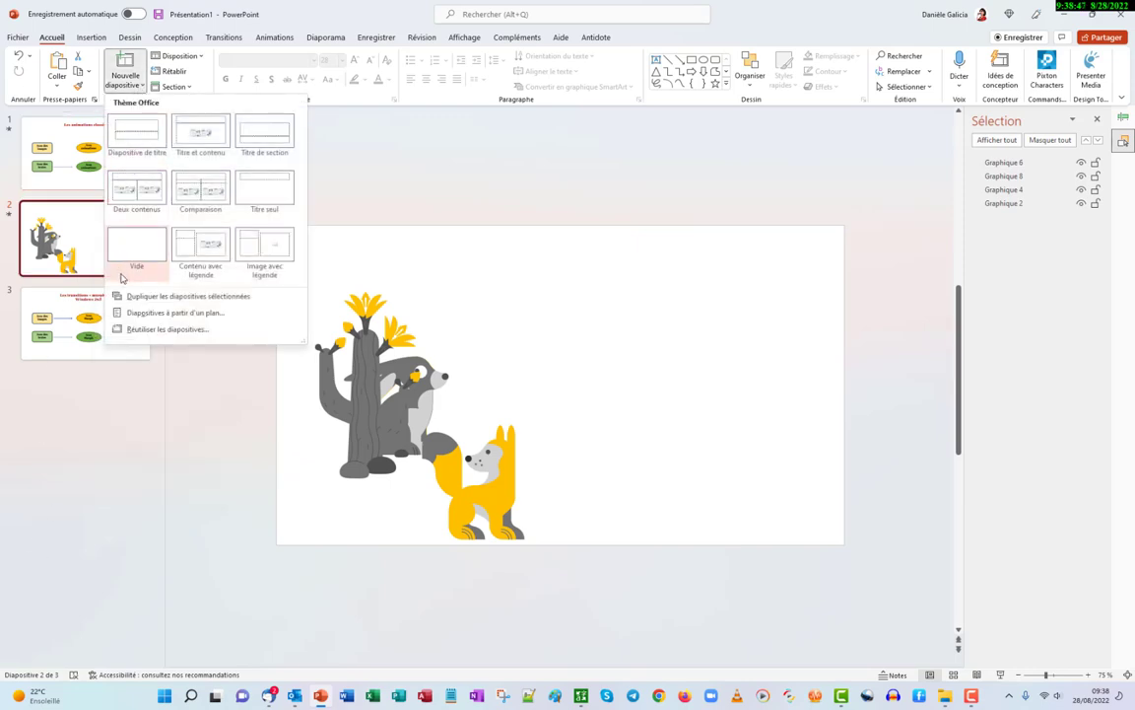
left_click(111, 248)
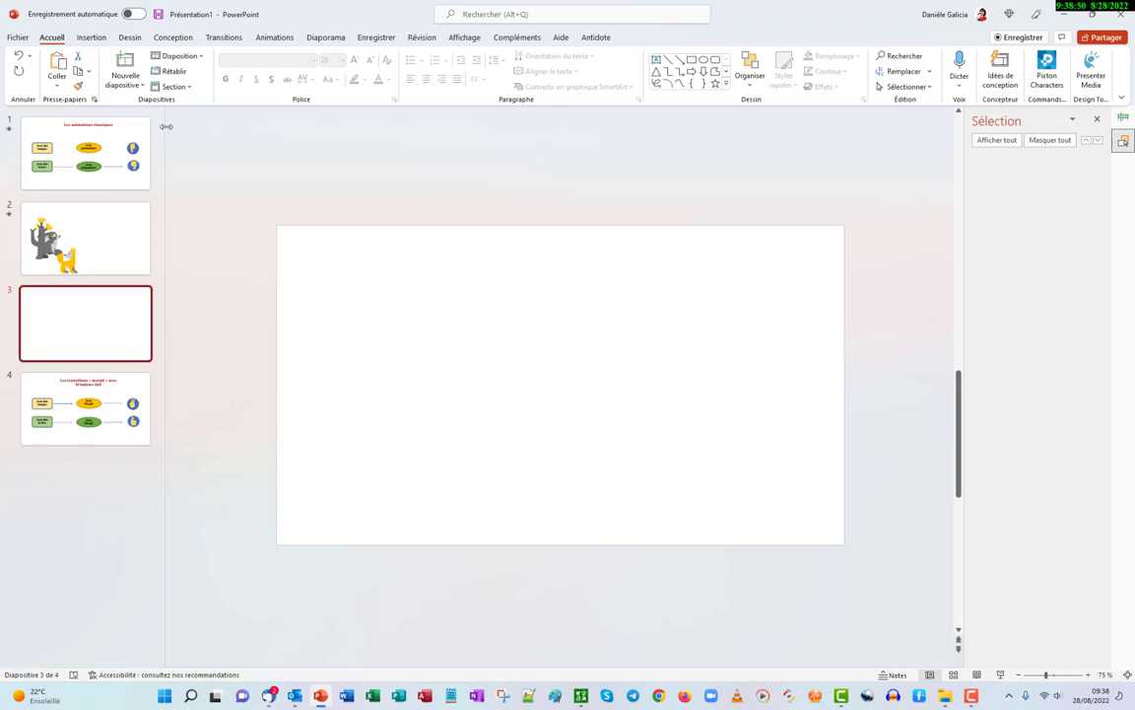
left_click(91, 37)
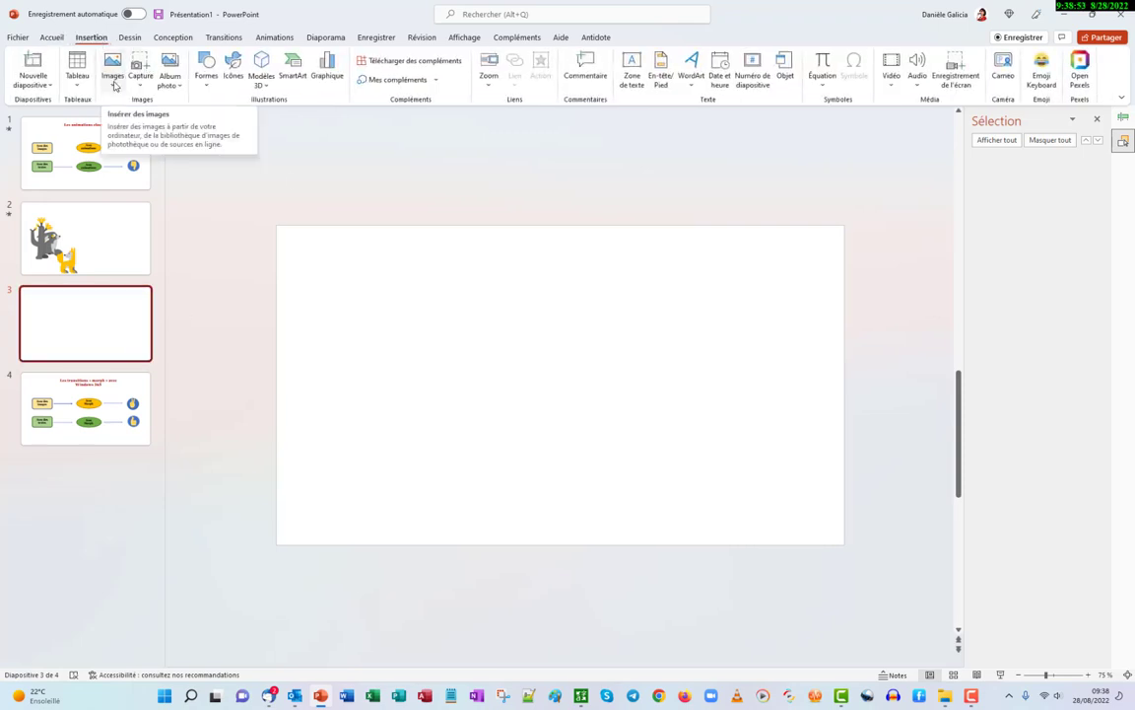
Step: Browse the stock image library for 'animaux' photos for slide 3
left_click(115, 86)
left_click(147, 138)
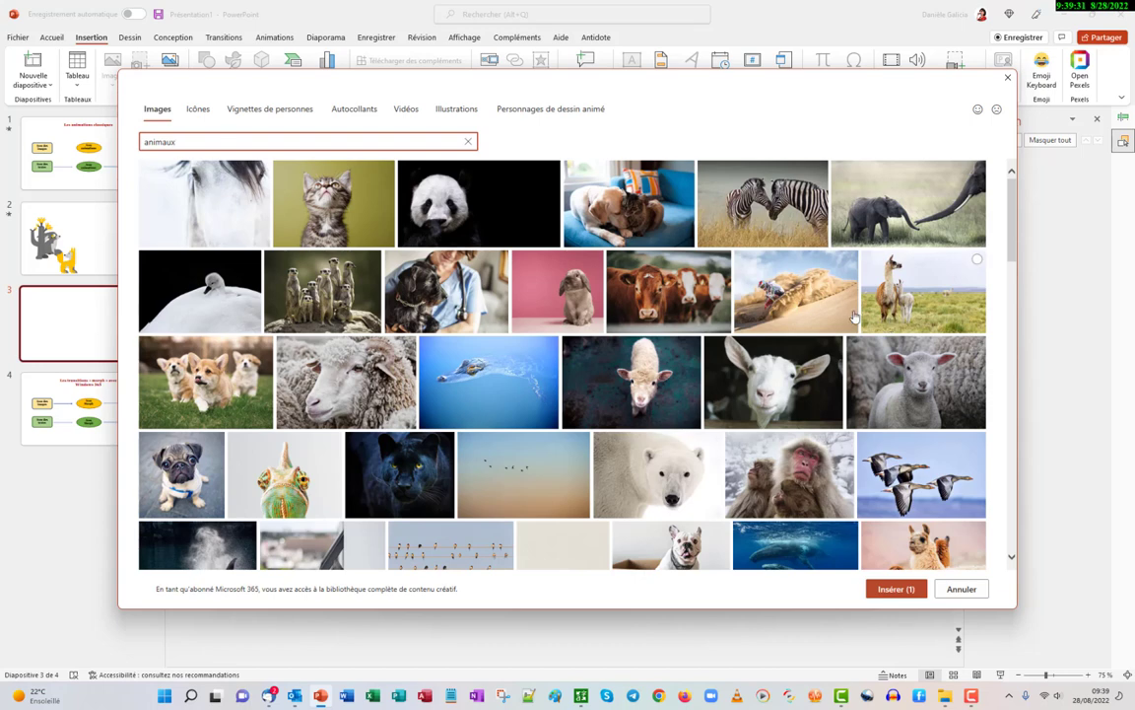
scroll(564, 384, "down", 2)
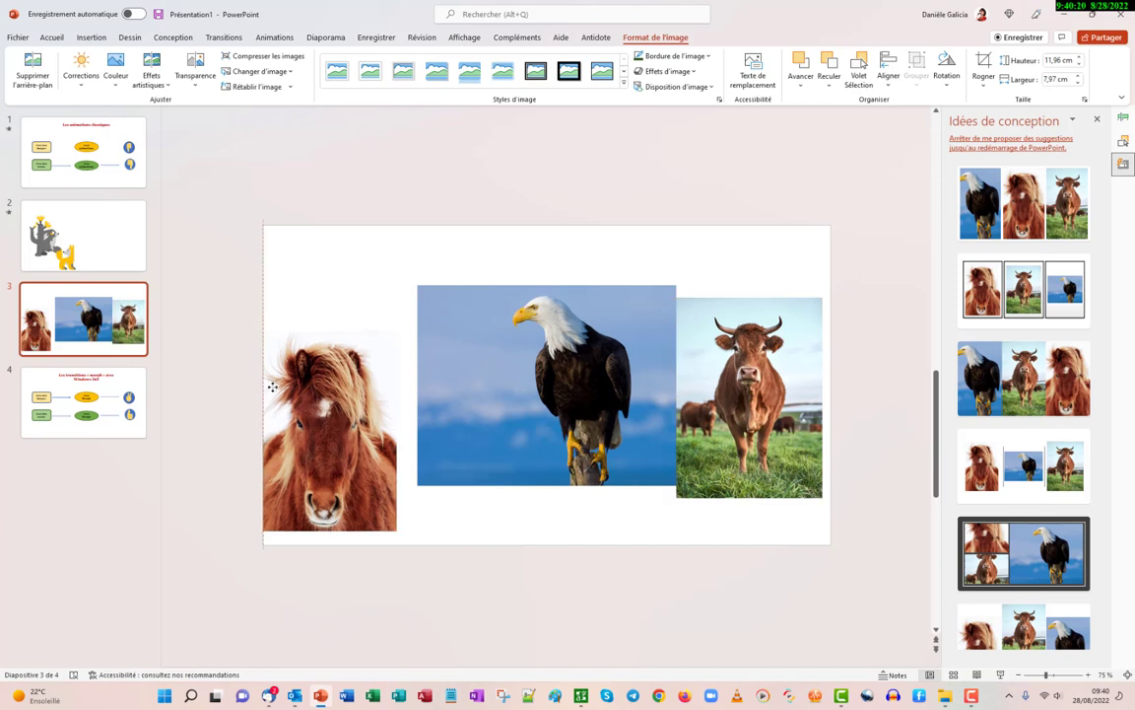
Step: Nudge the horse and eagle, crop the eagle's sides narrower and enlarge it to 15,75 × 14,59 cm
left_click_drag(276, 390, 327, 417)
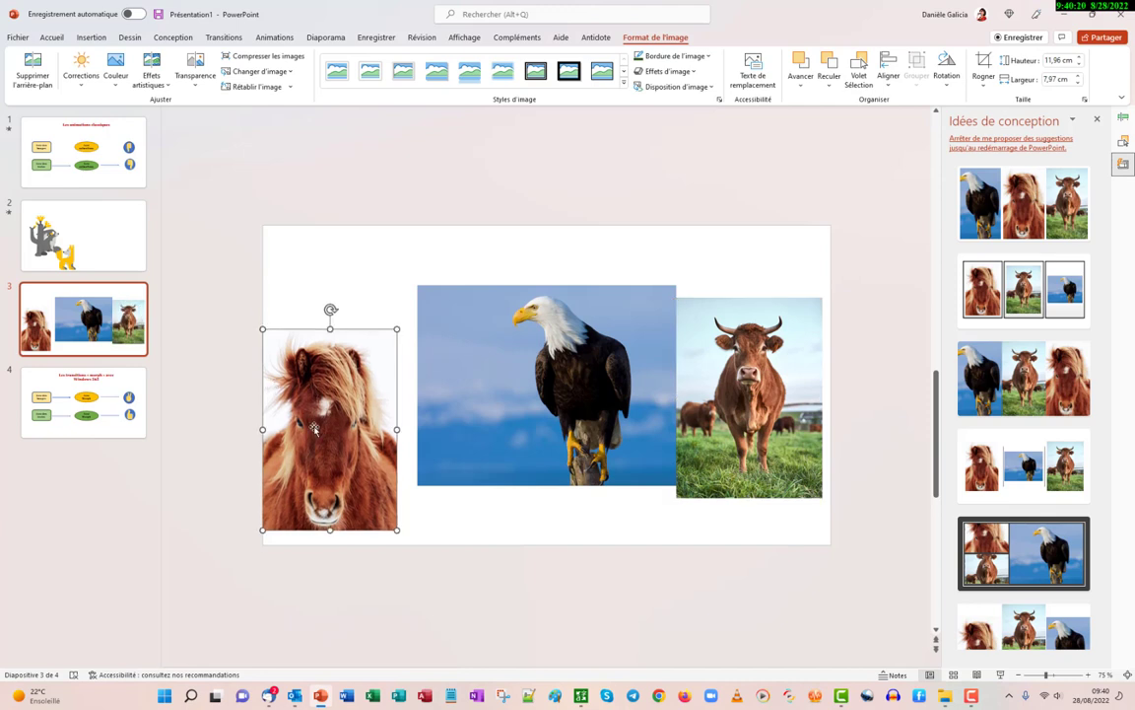
left_click_drag(487, 369, 487, 340)
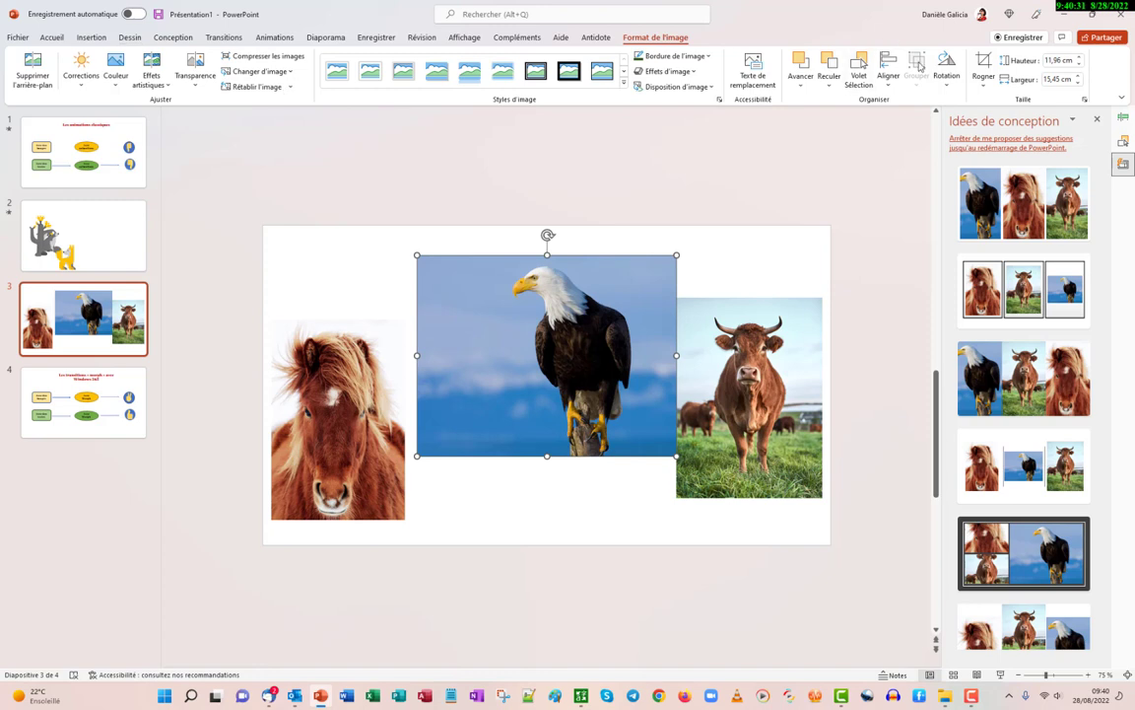
left_click(983, 84)
left_click(966, 105)
left_click(984, 65)
left_click_drag(676, 355, 650, 356)
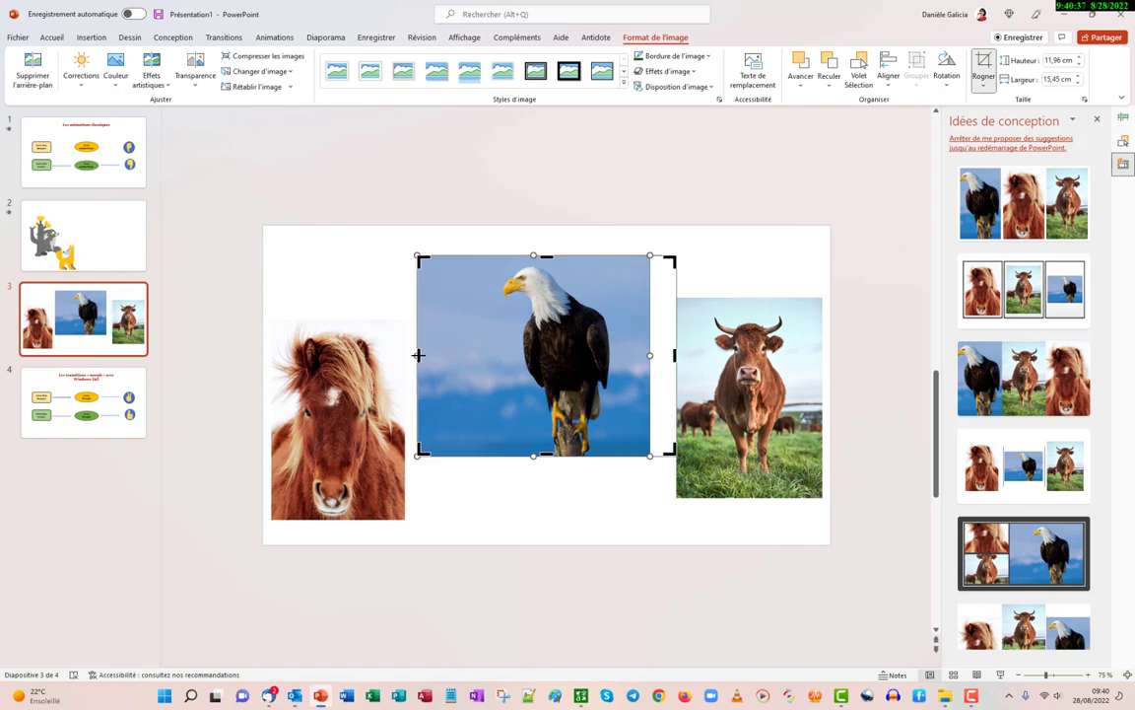
left_click_drag(418, 355, 464, 351)
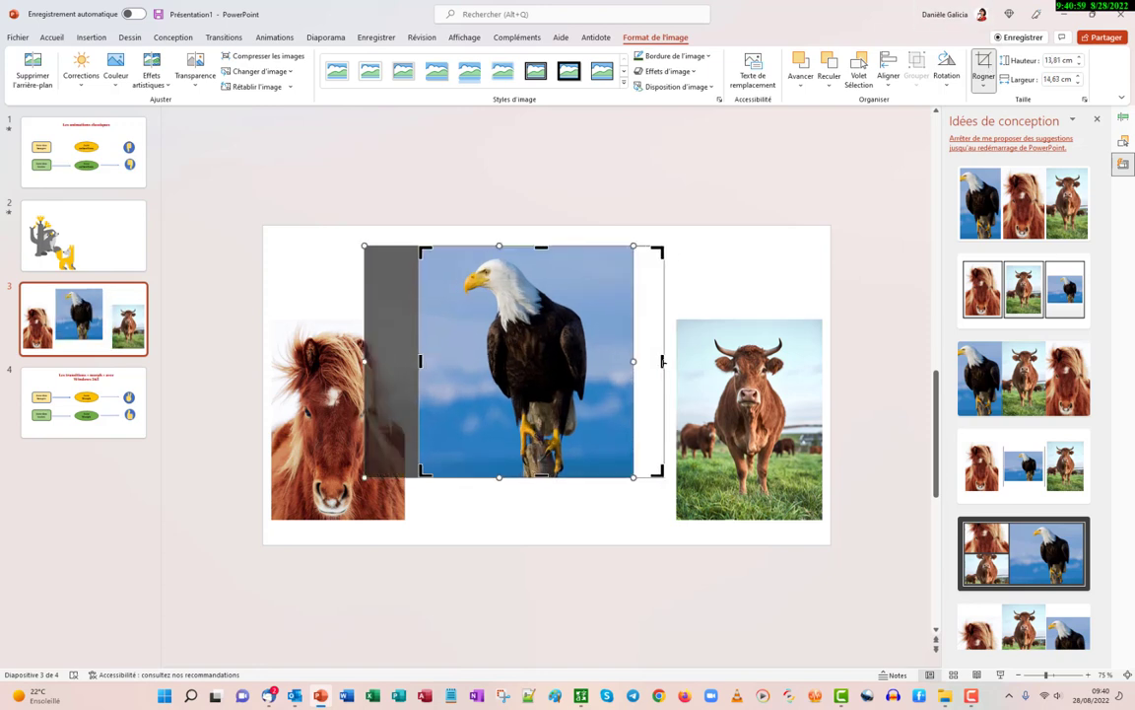
left_click_drag(662, 360, 633, 367)
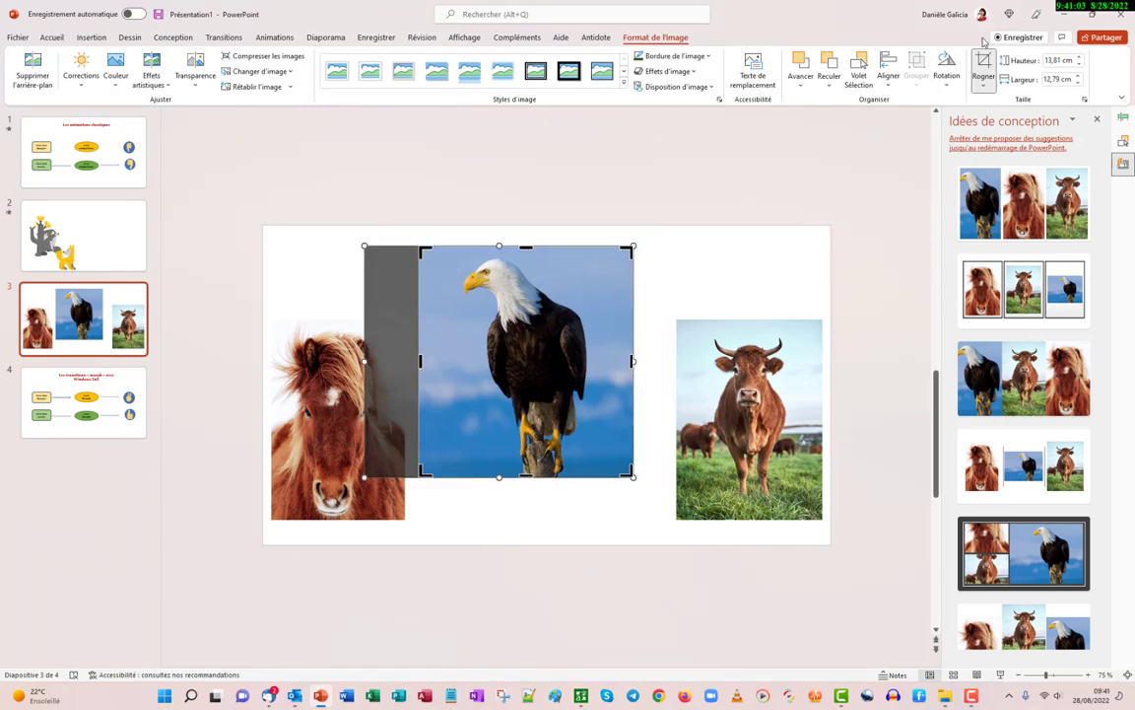
left_click(983, 71)
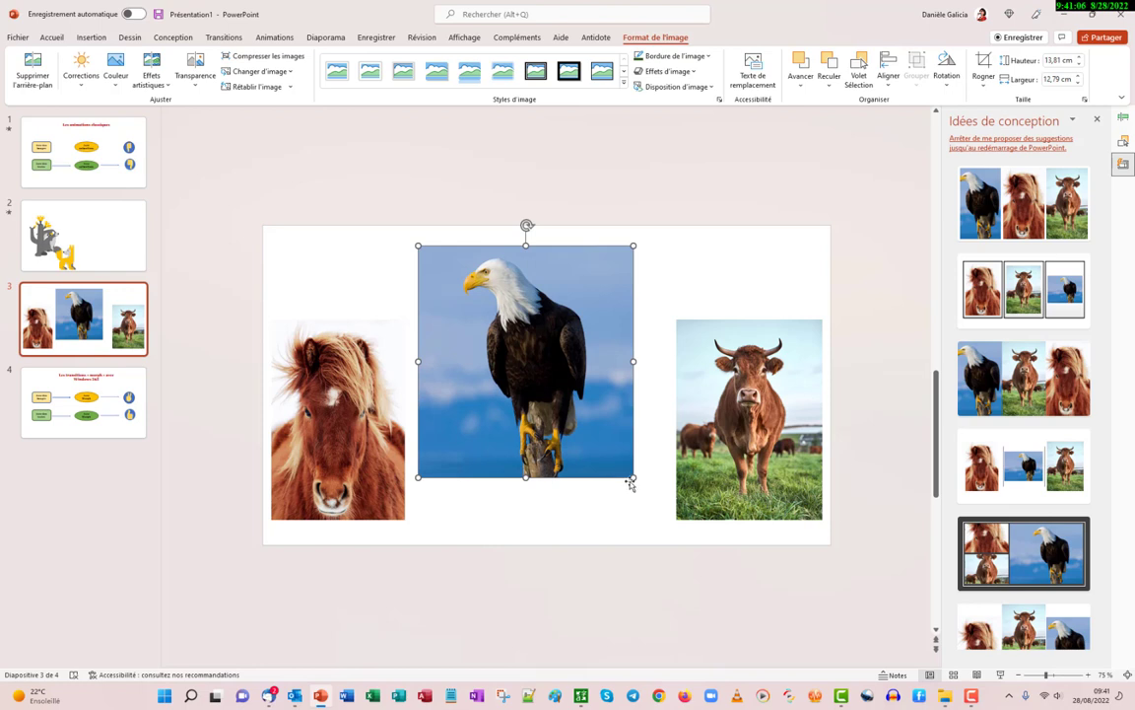
left_click_drag(634, 478, 663, 508)
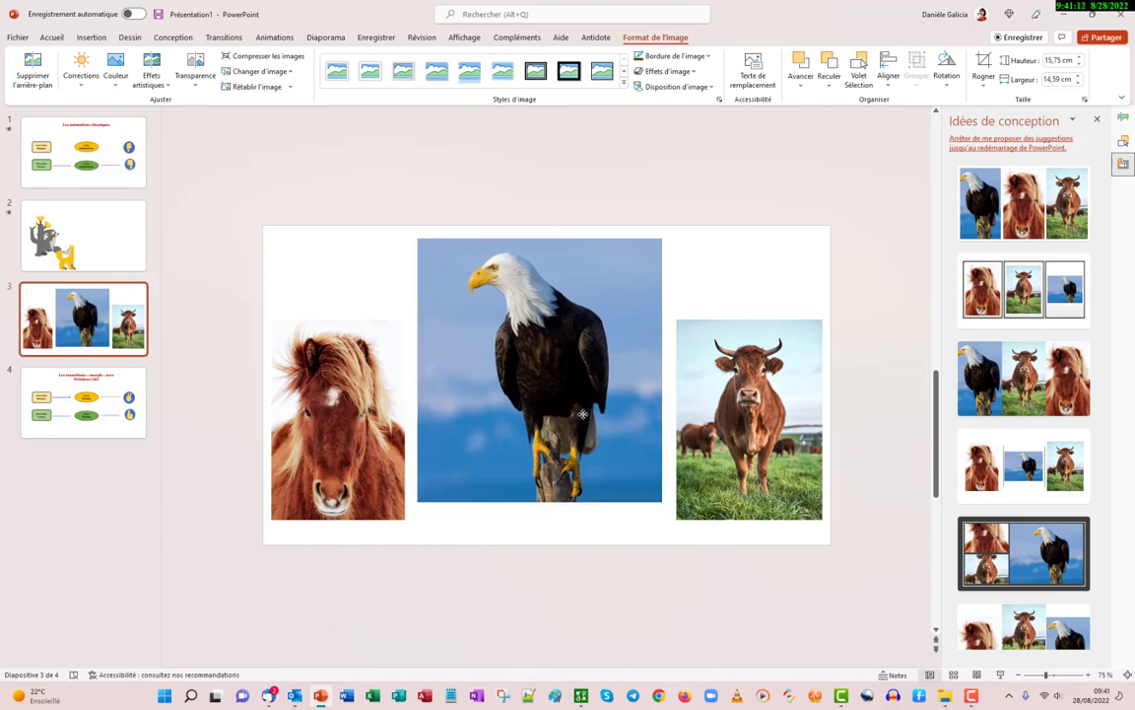
Step: Apply a frame style from the picture styles gallery, then select the horse and cow ovals
left_click(624, 88)
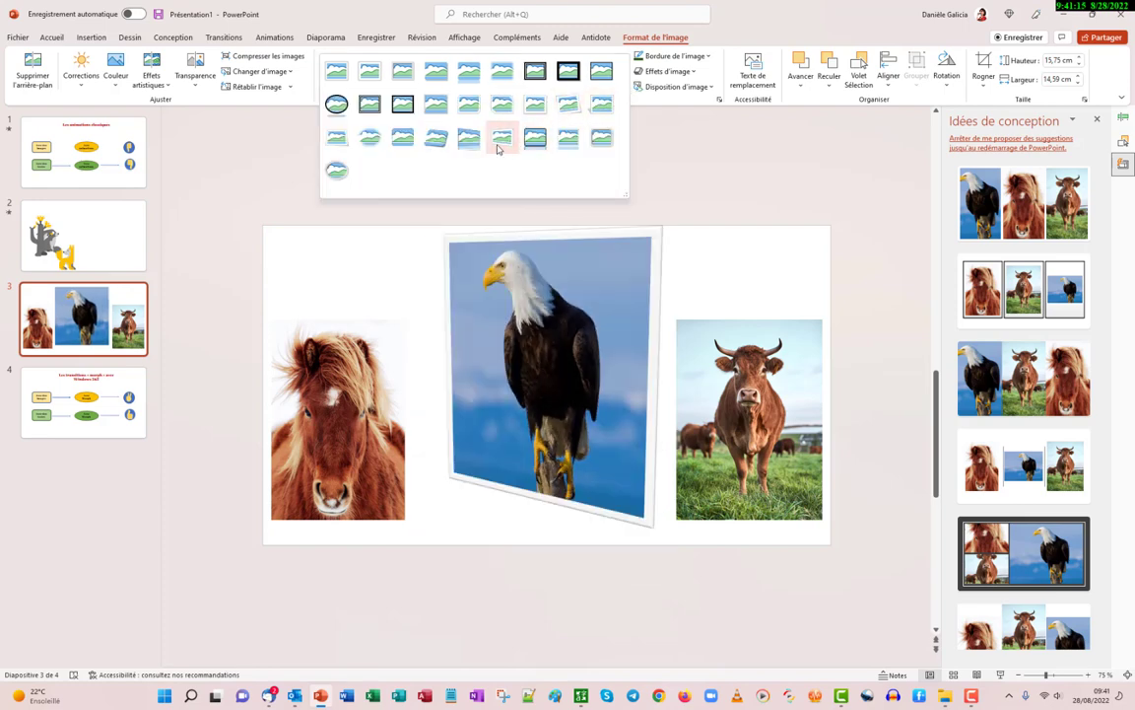
left_click(500, 143)
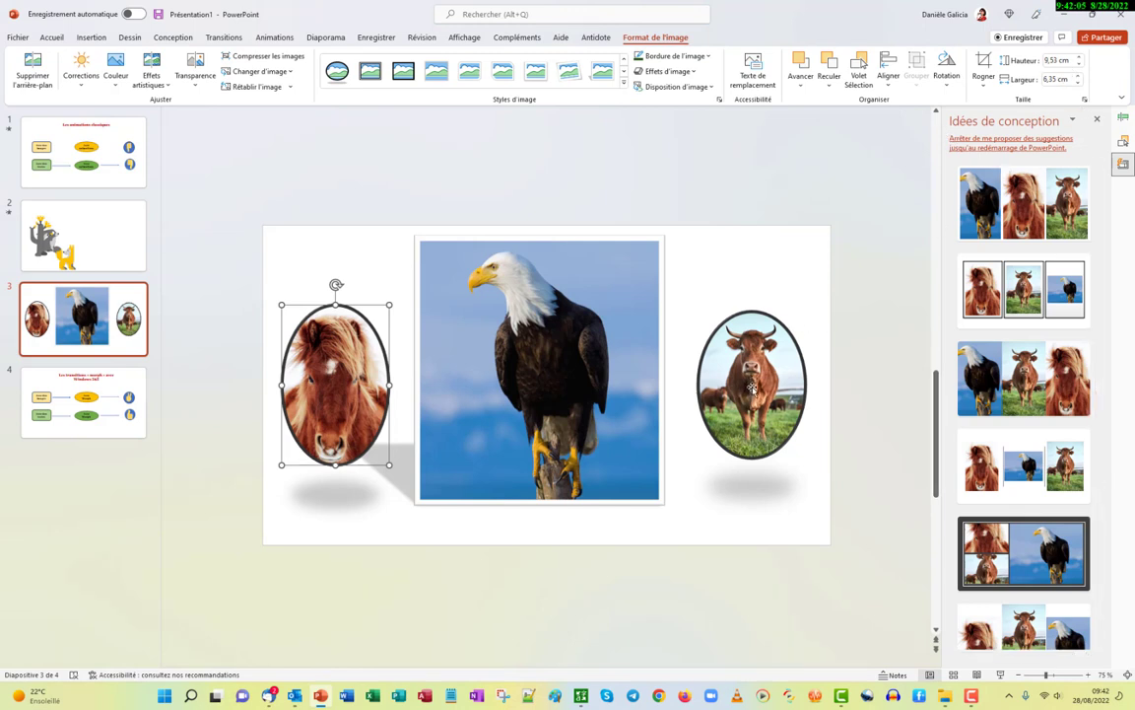
left_click(752, 388)
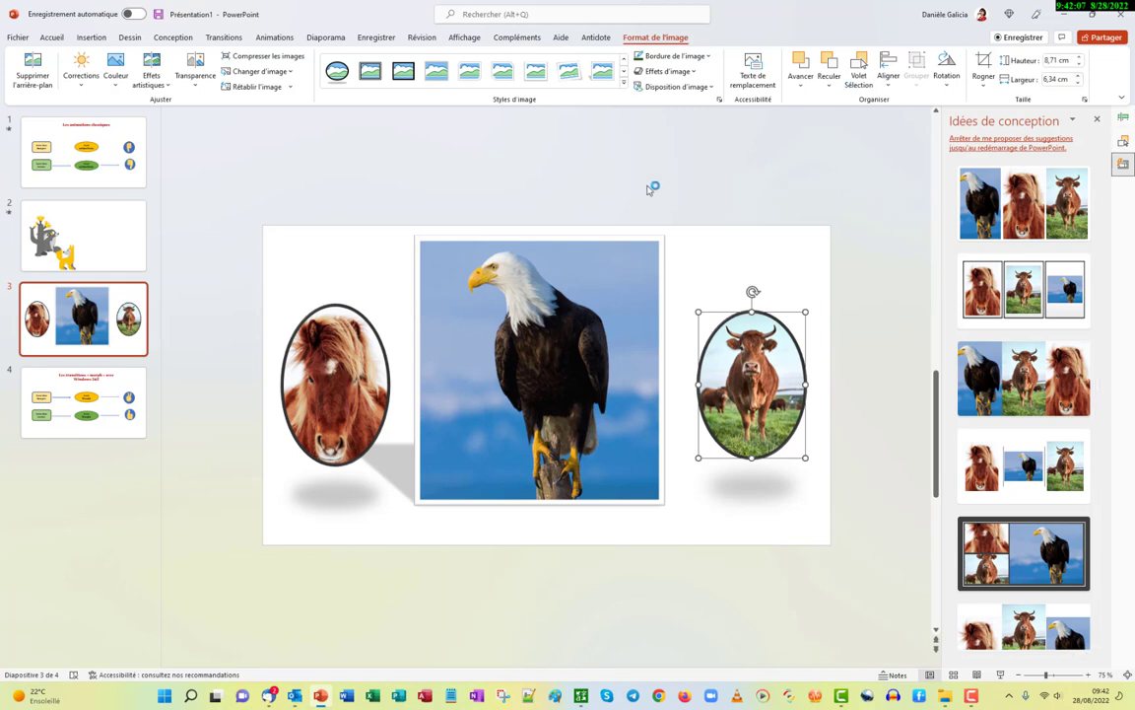
left_click(335, 365)
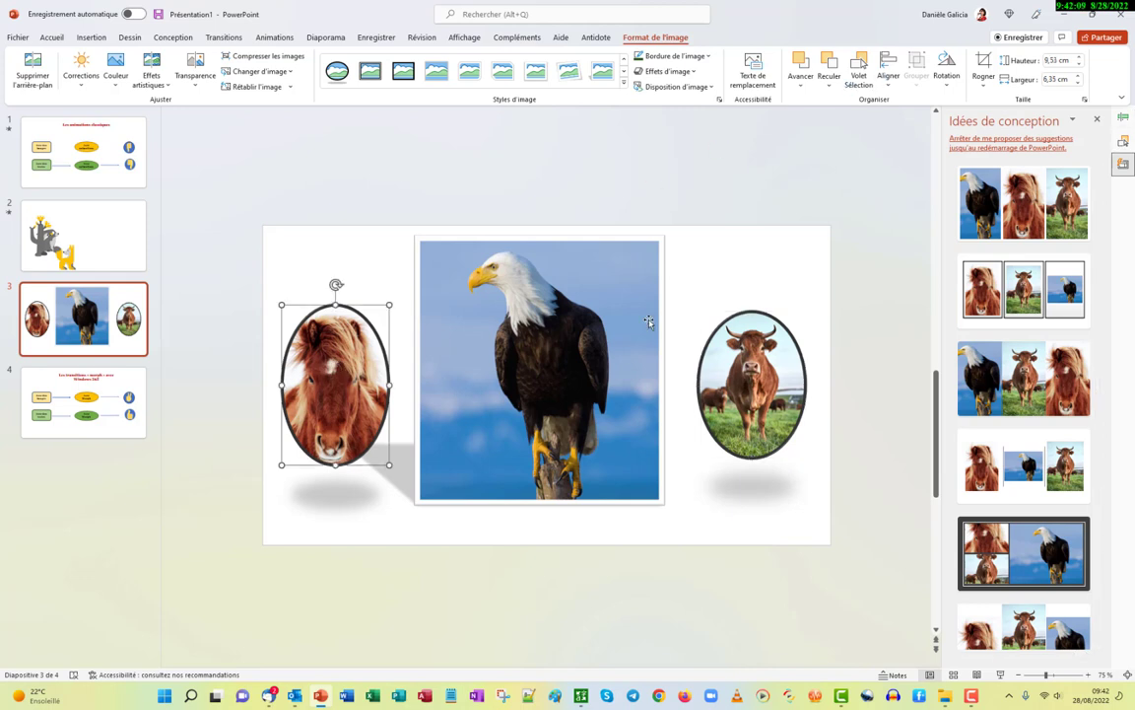
left_click(720, 345)
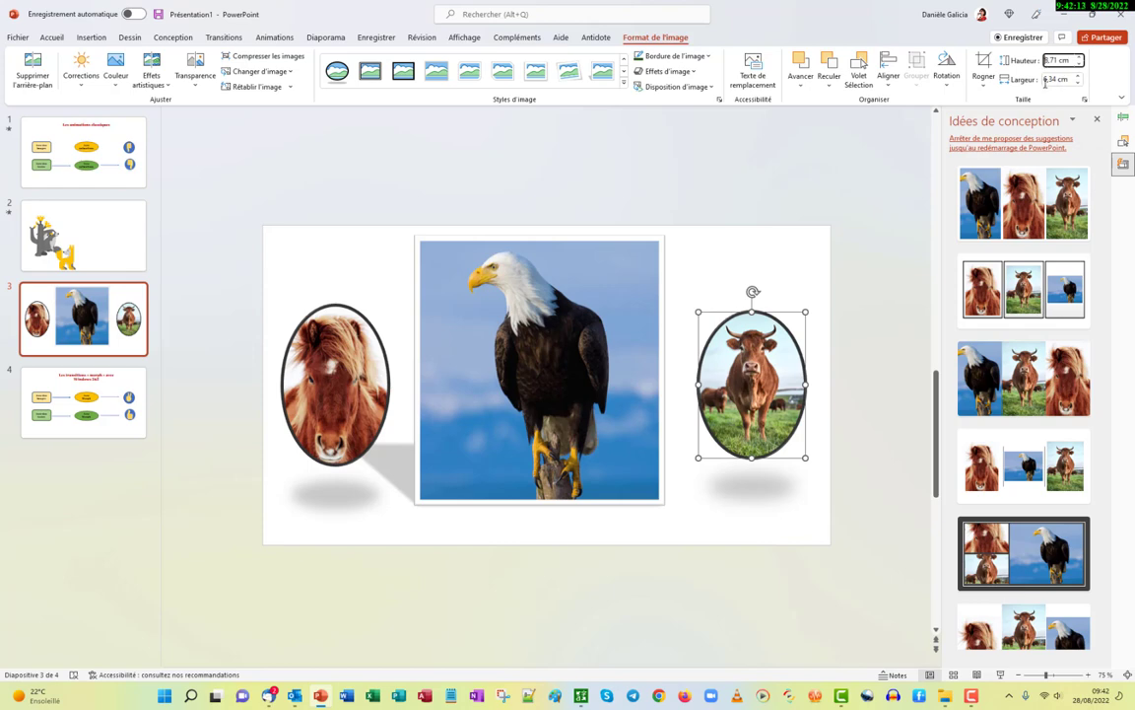
mouse_move(1023, 289)
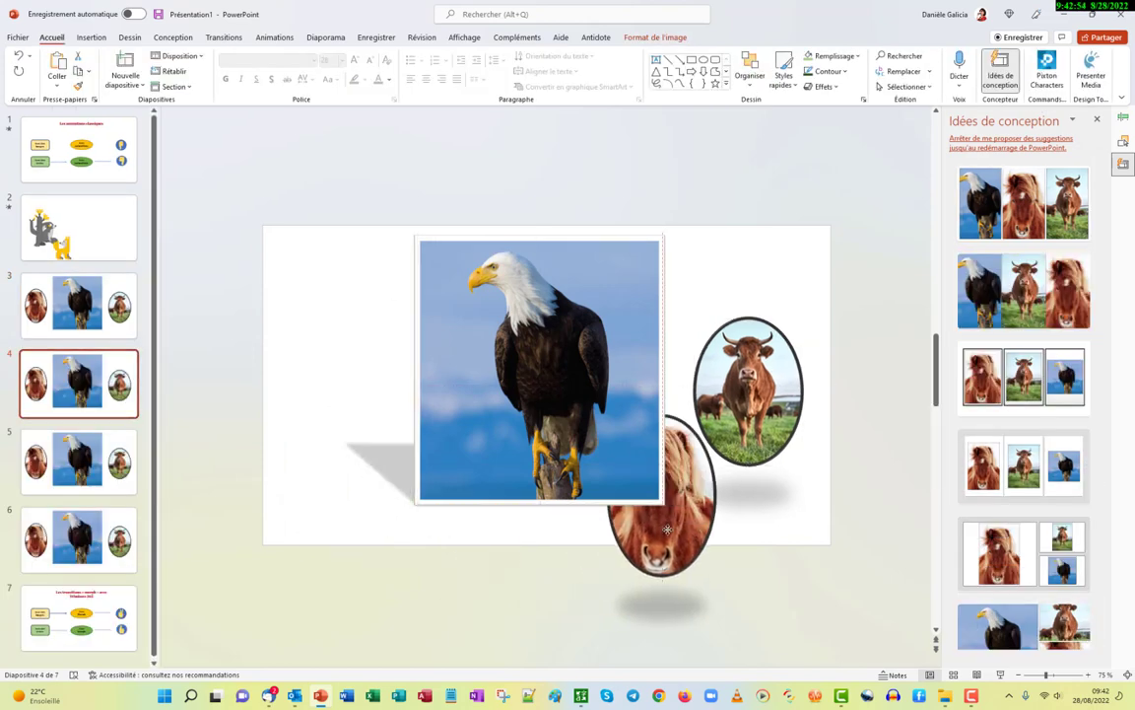
Step: Move the eagle photo left and give it the shadowed oval picture style
left_click_drag(407, 412, 342, 412)
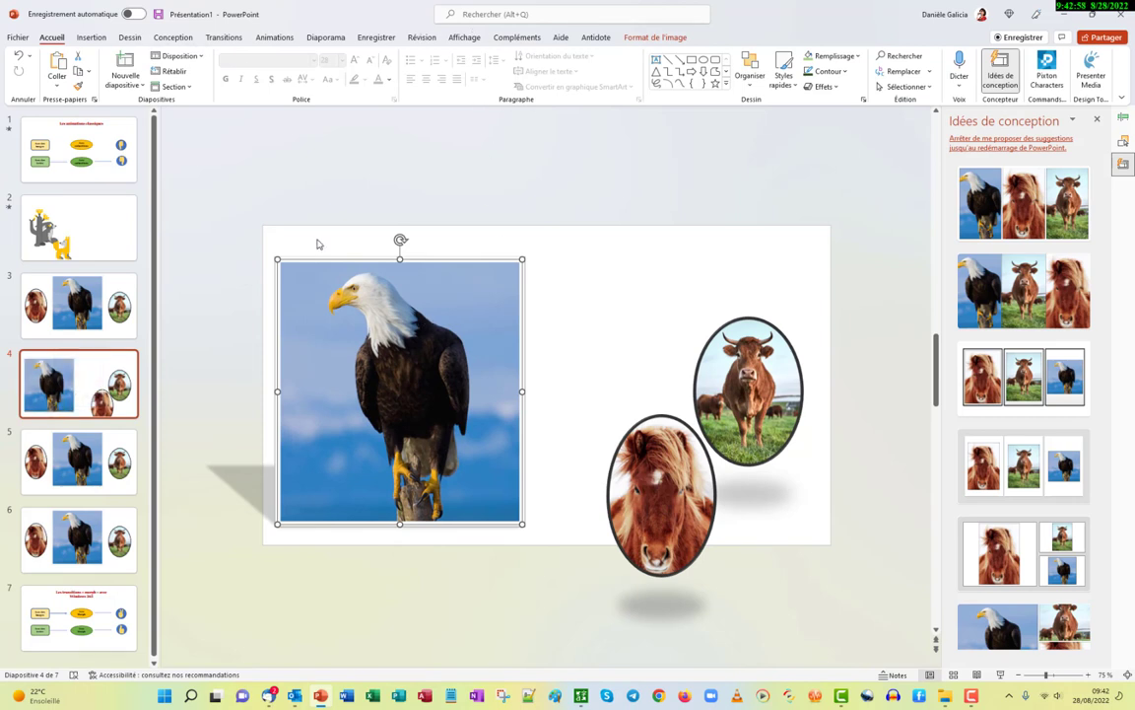
left_click(651, 38)
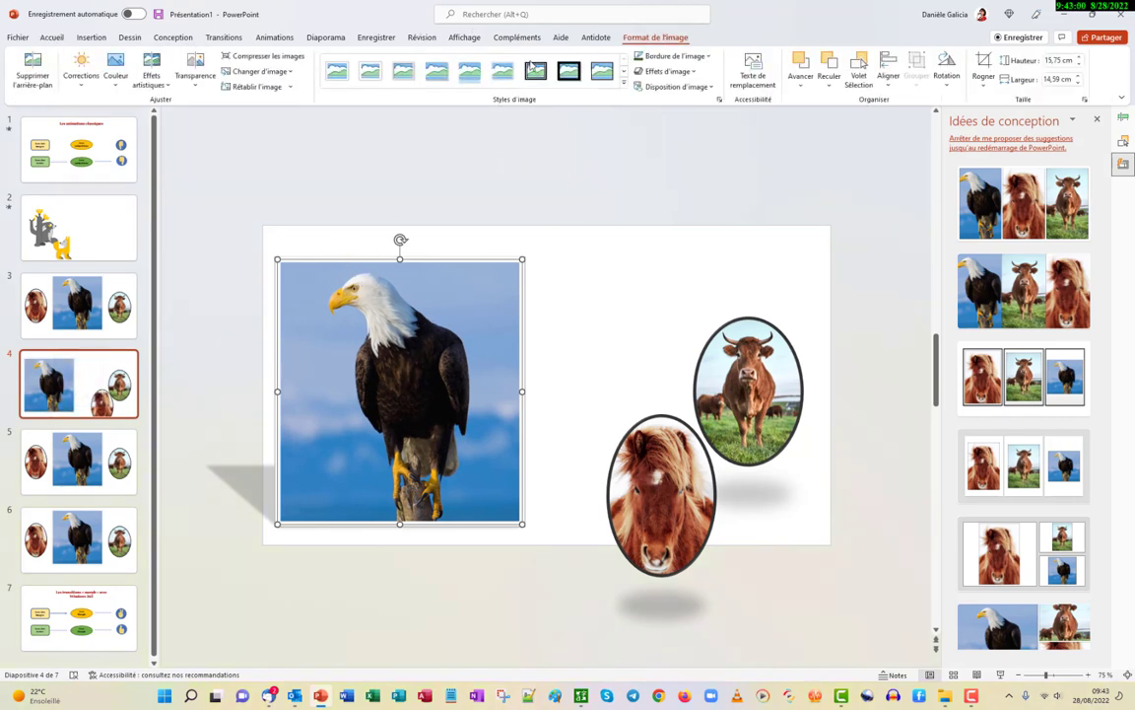
left_click(625, 86)
left_click(337, 103)
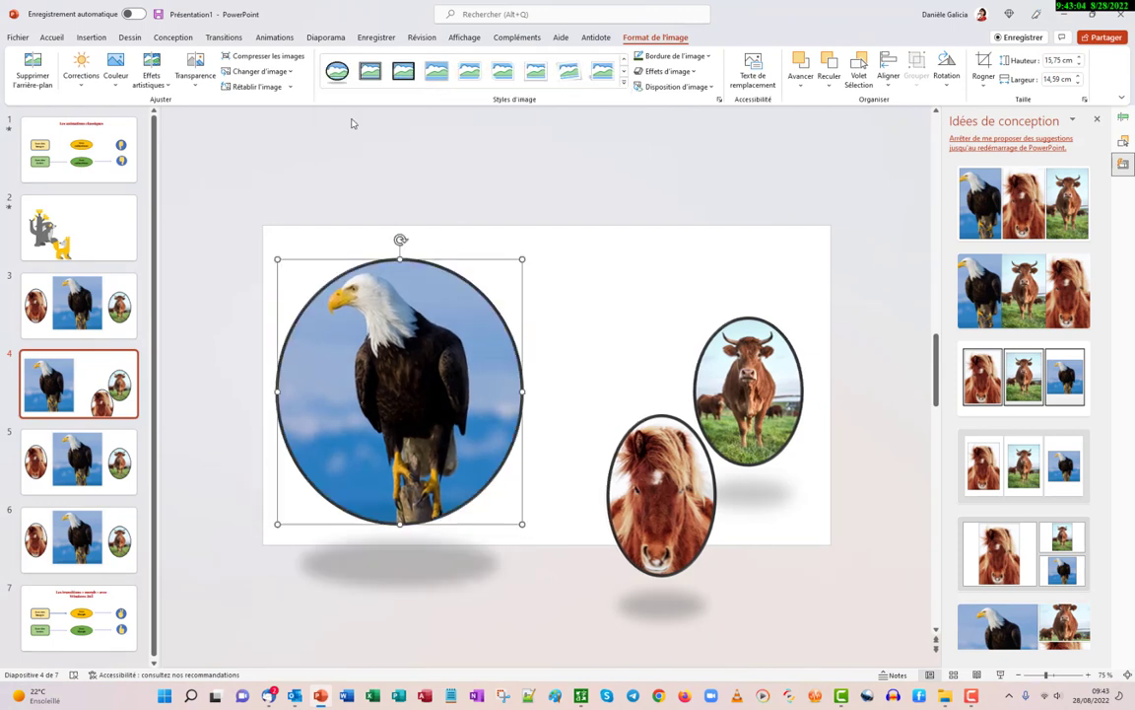
Step: Set the eagle picture's height to 9,53 cm
left_click(1048, 61)
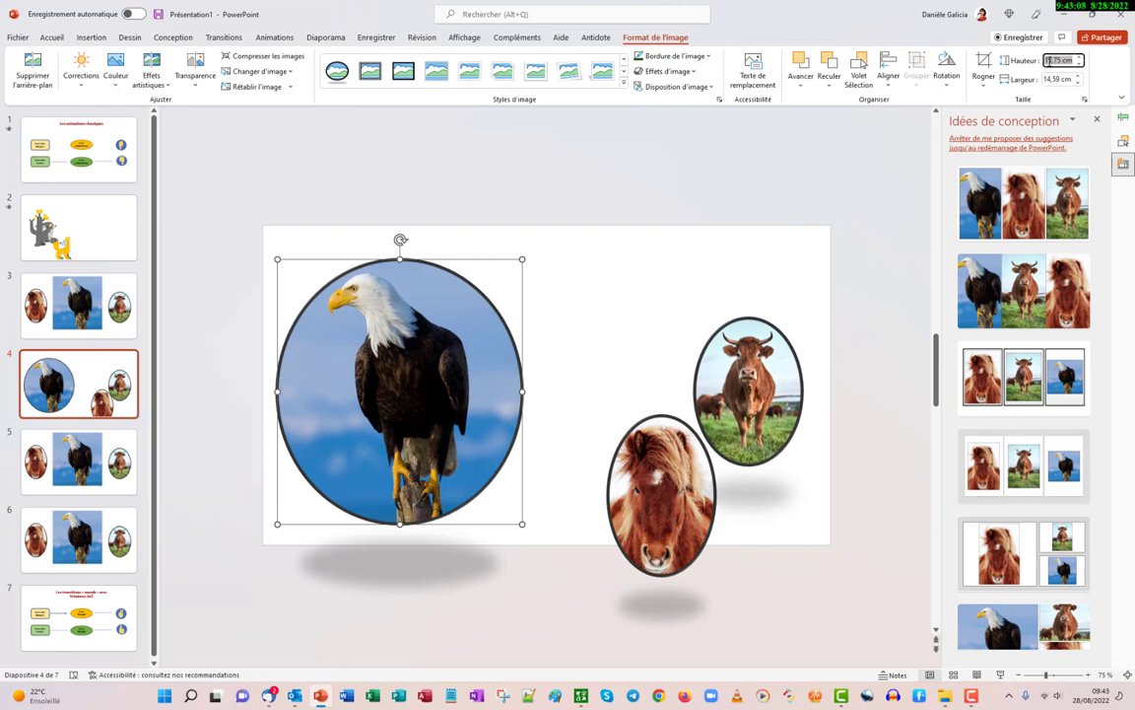
left_click(671, 473)
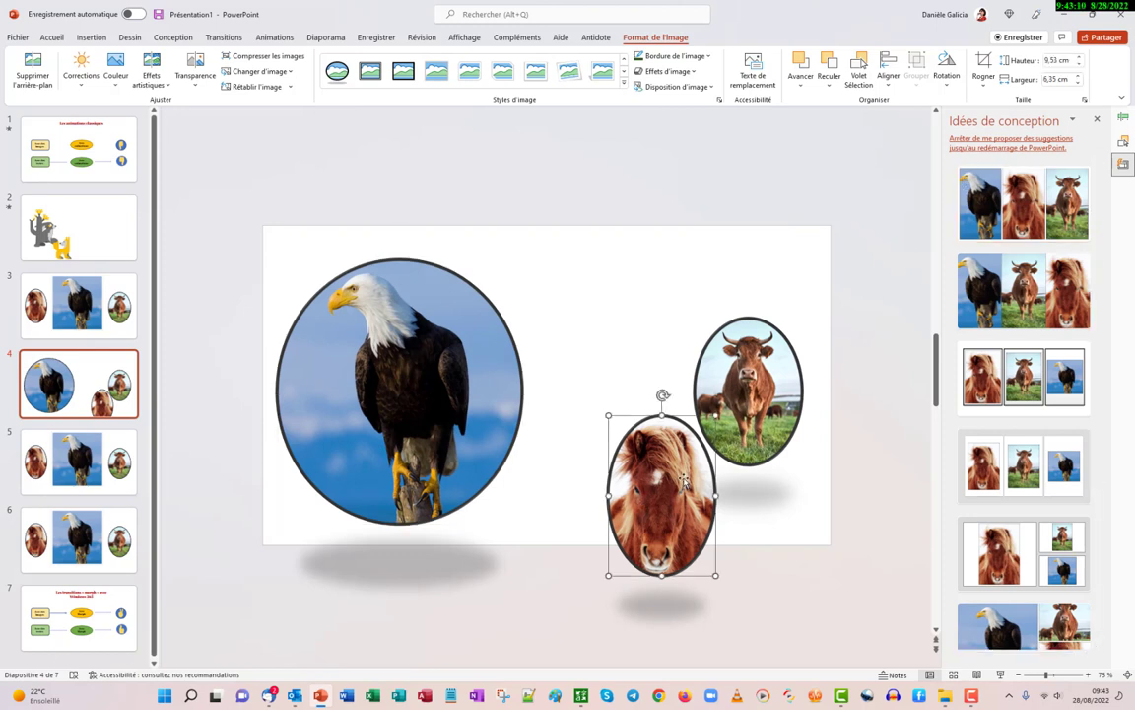
left_click(426, 345)
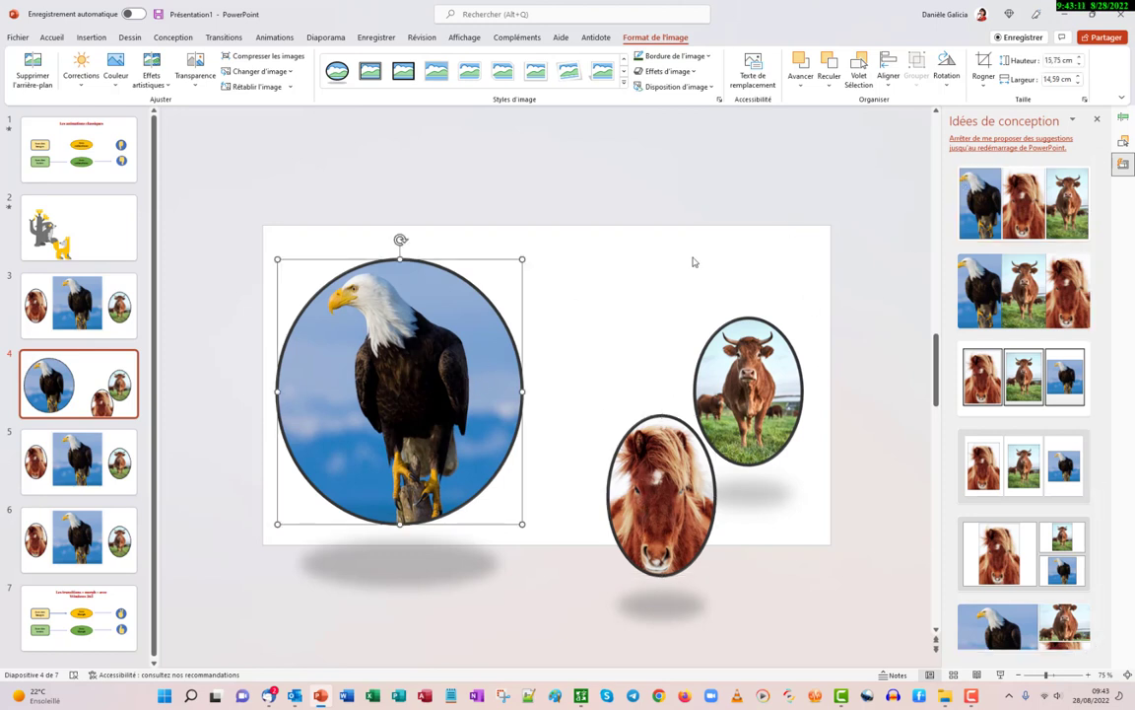
left_click(1046, 61)
key("Tab")
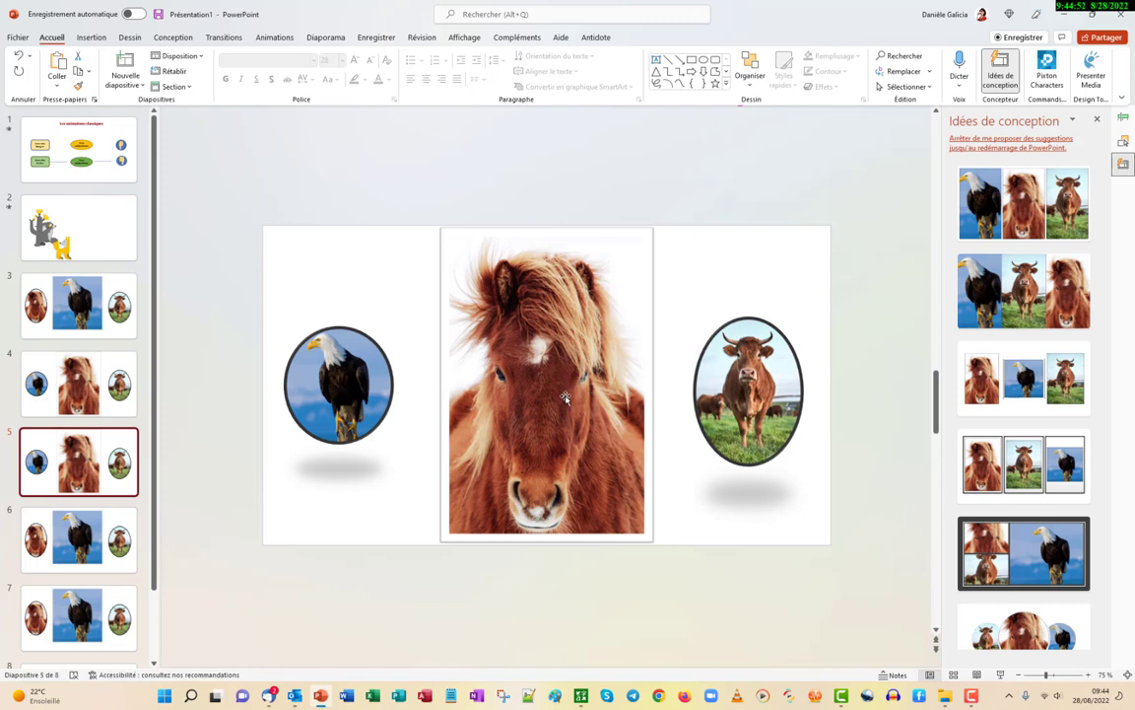
Step: Move the eagle oval to the upper right and the horse photo to the left
left_click_drag(344, 357, 764, 291)
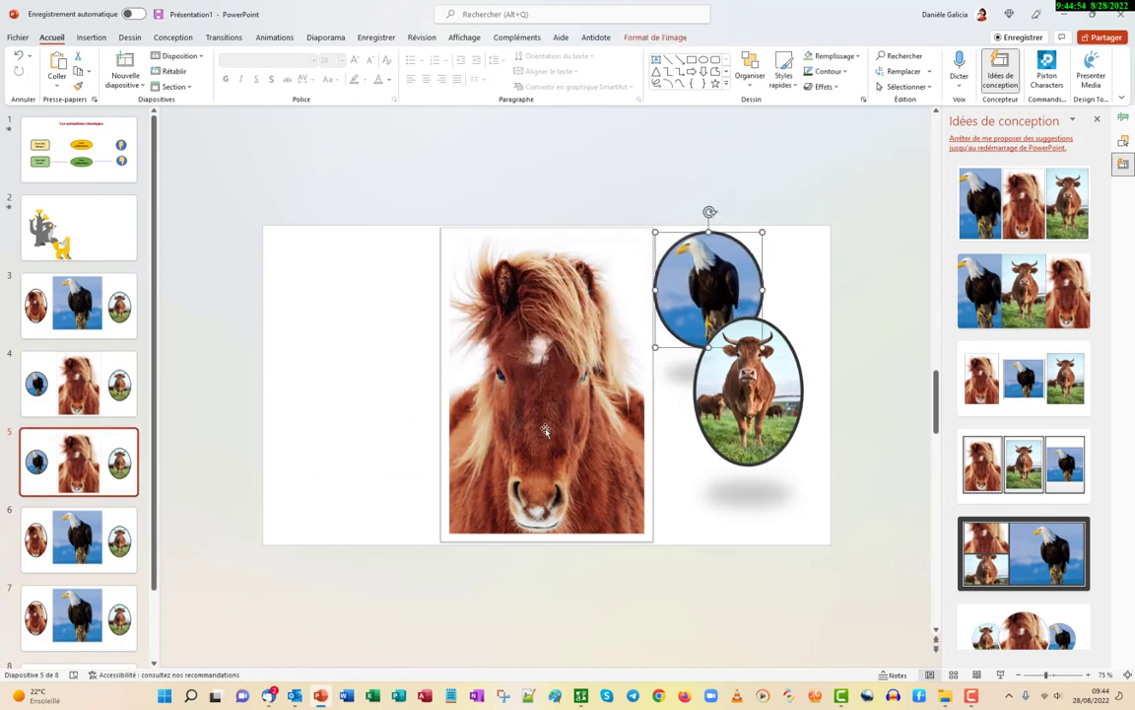
mouse_move(526, 456)
left_mouse_down()
mouse_move(352, 449)
mouse_move(355, 460)
left_mouse_up()
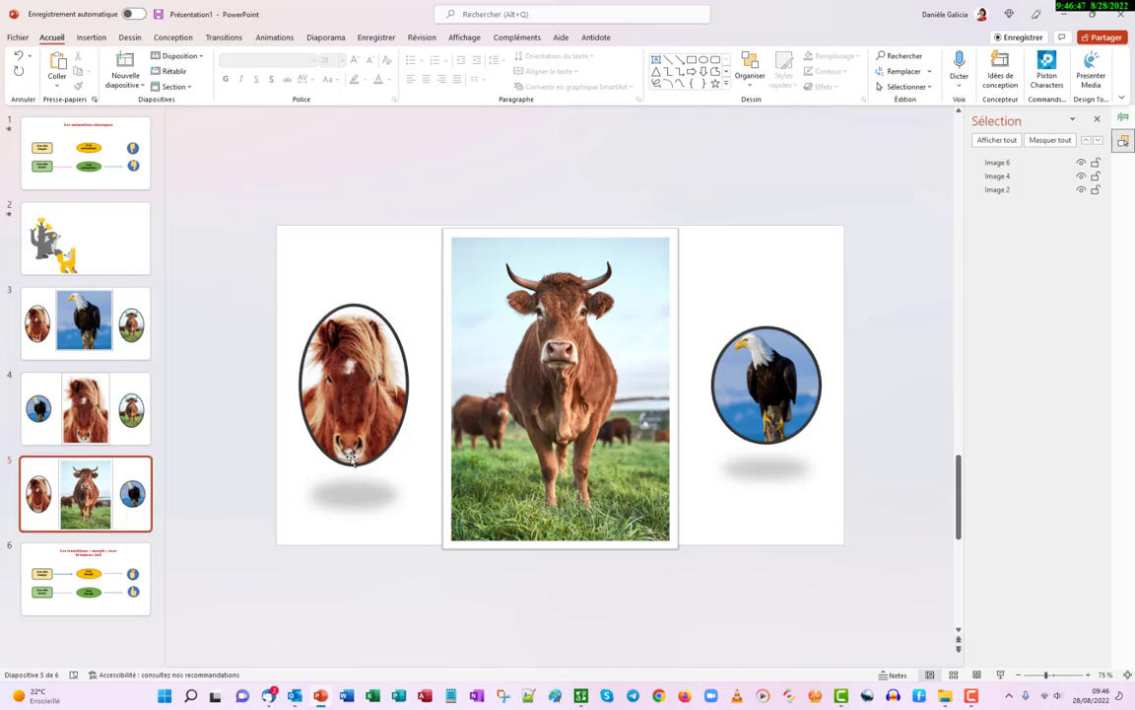
Step: Apply the Morphose transition to slide 4 and then to slide 5
left_click(103, 418, "ctrl")
left_click(83, 400)
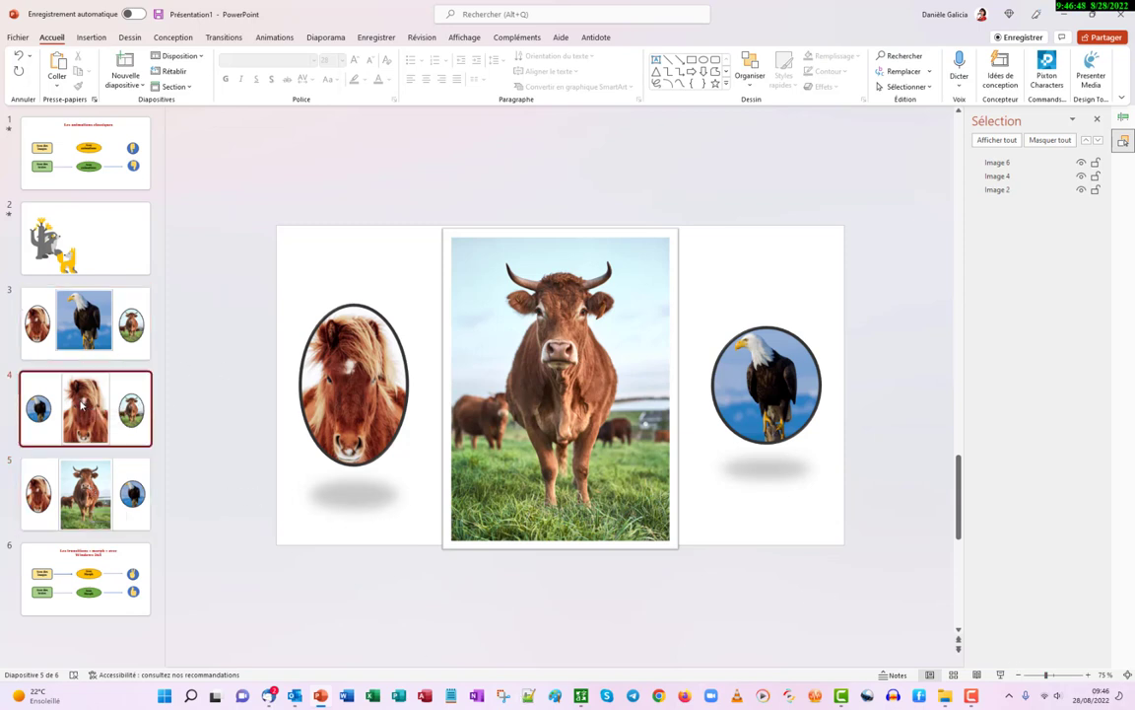
left_click(225, 37)
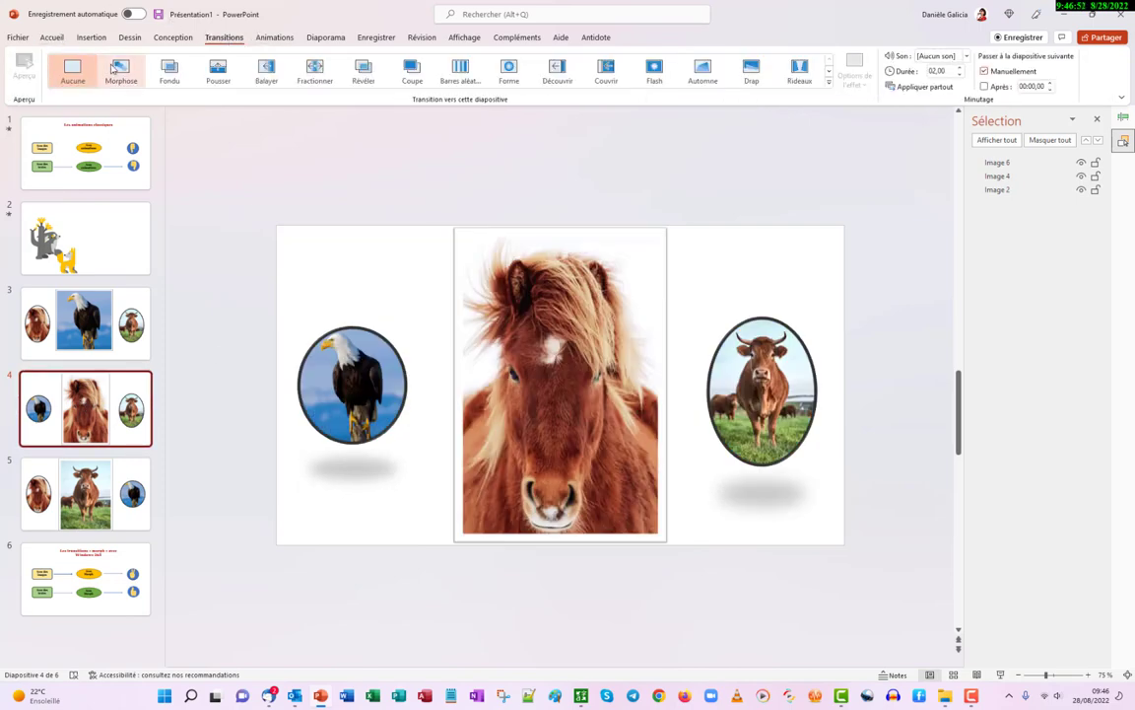
left_click(121, 69)
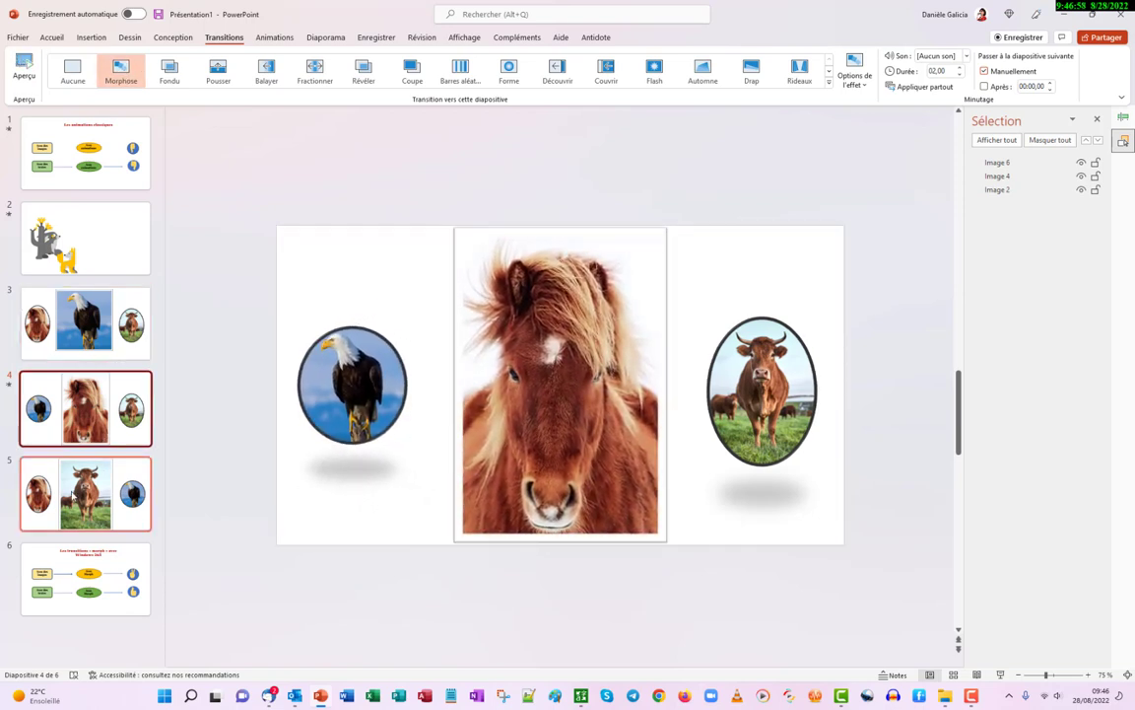
left_click(61, 498)
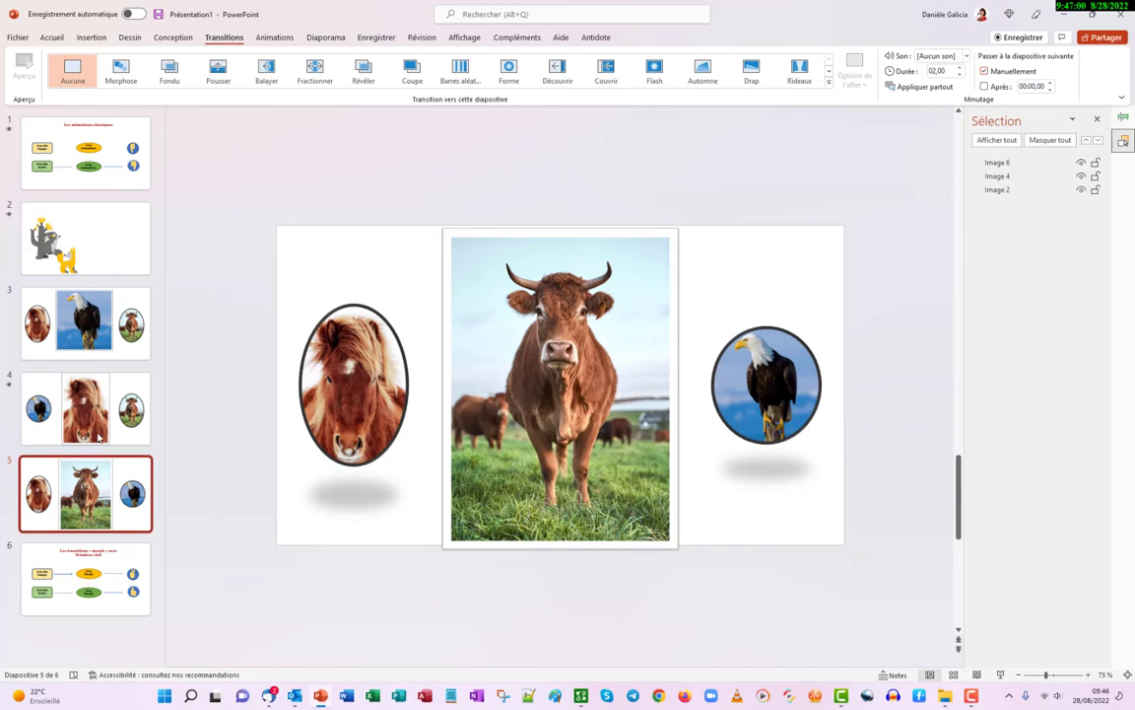
left_click(121, 71)
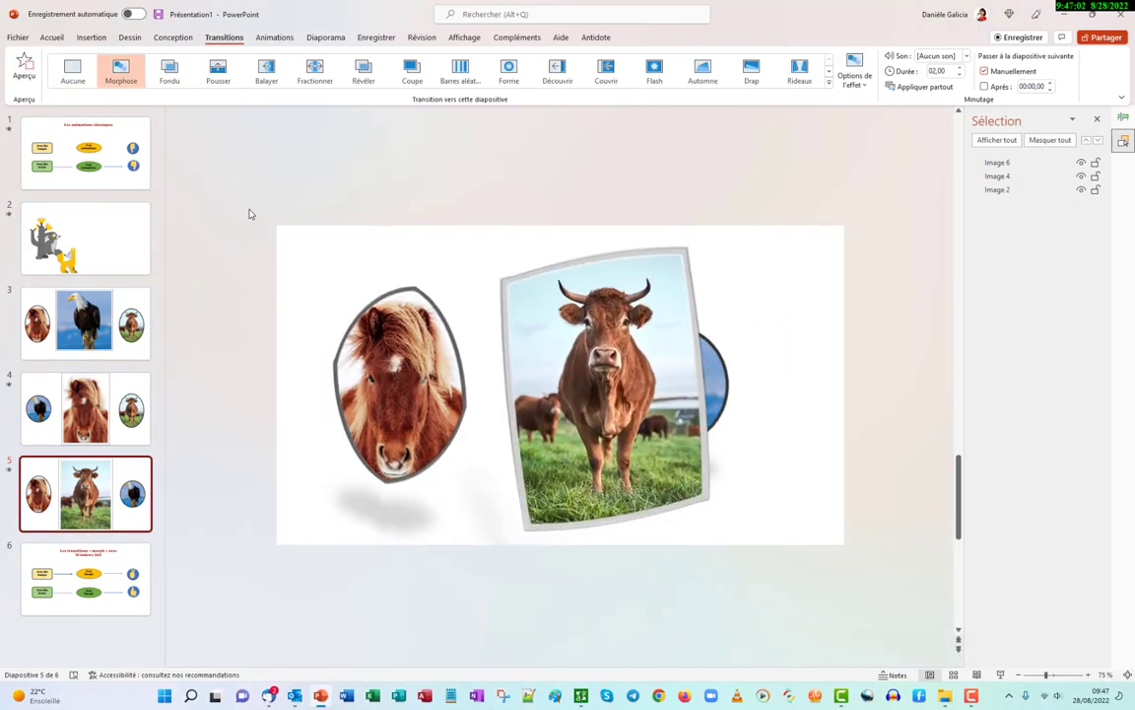
Step: Add a blank slide after slide 5 and draw a text box across it
left_click(91, 37)
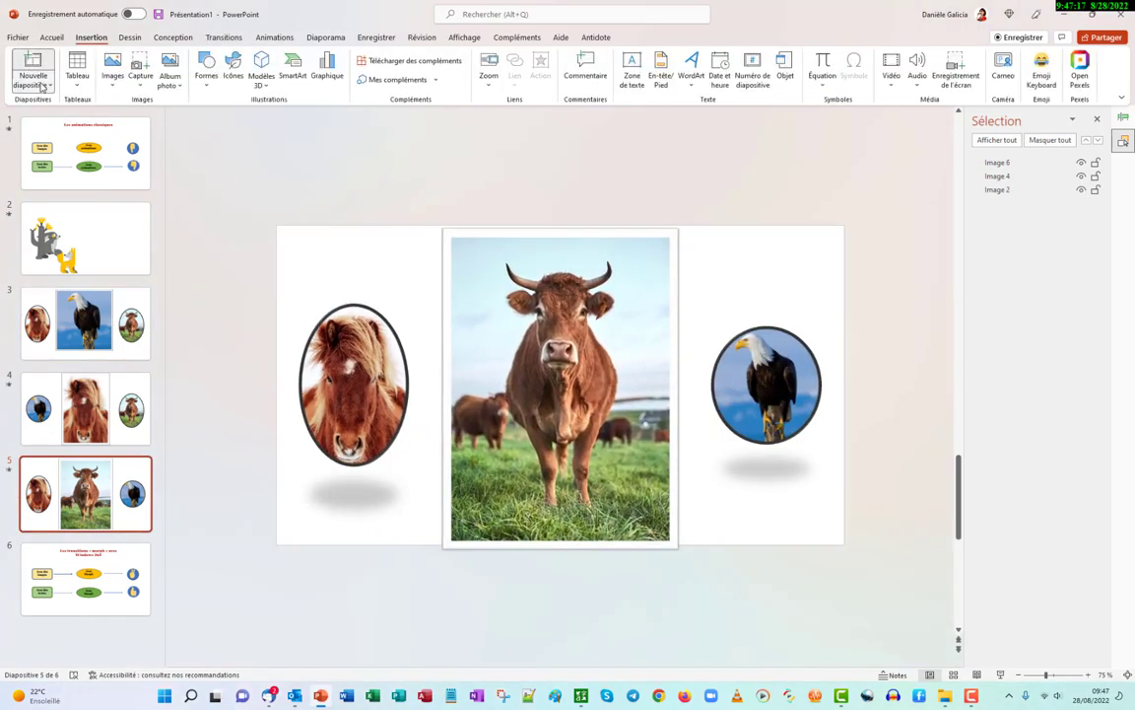
left_click(34, 81)
left_click(45, 244)
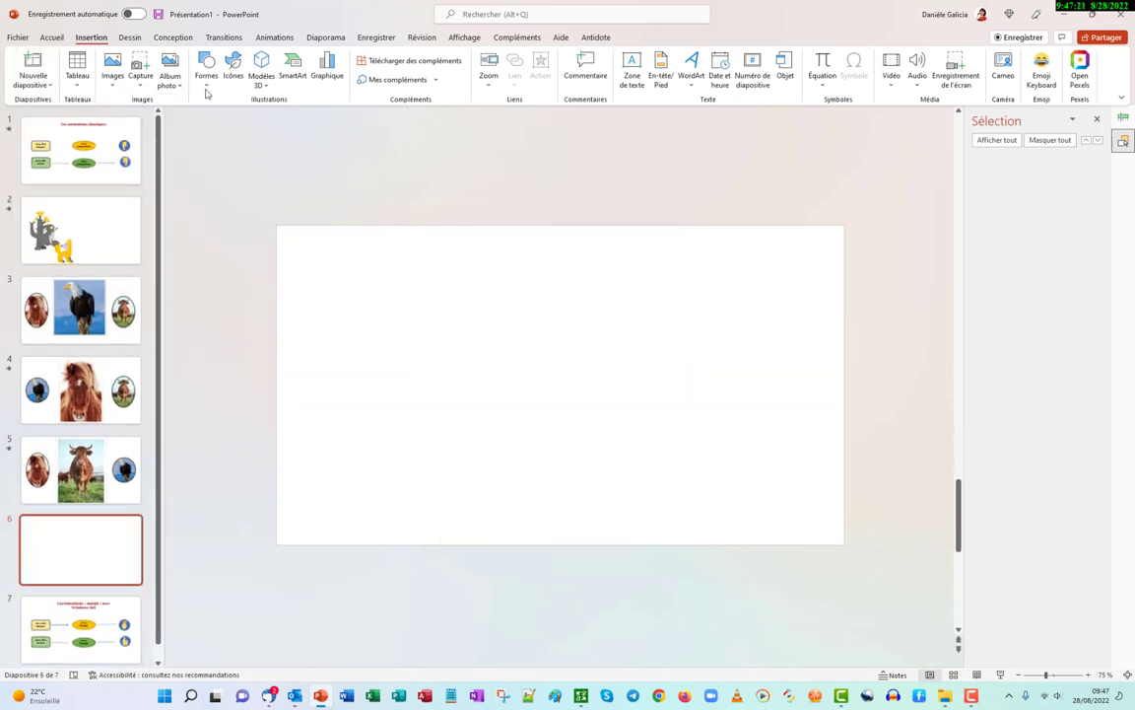
left_click(631, 73)
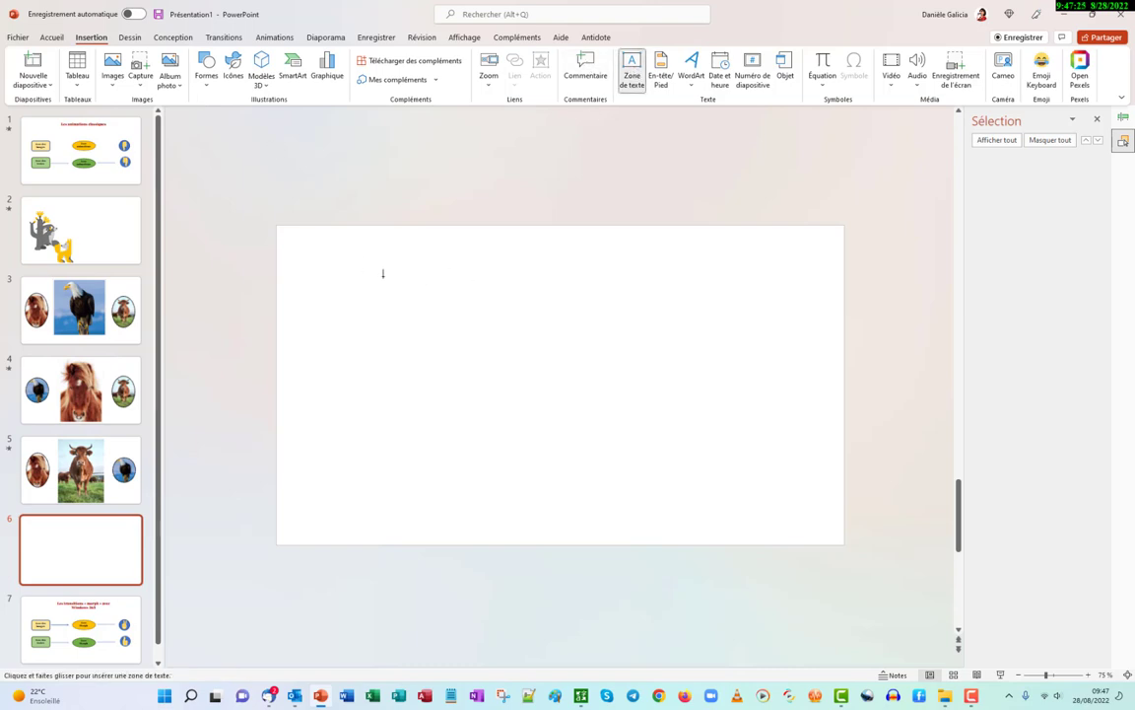
left_click_drag(382, 272, 776, 467)
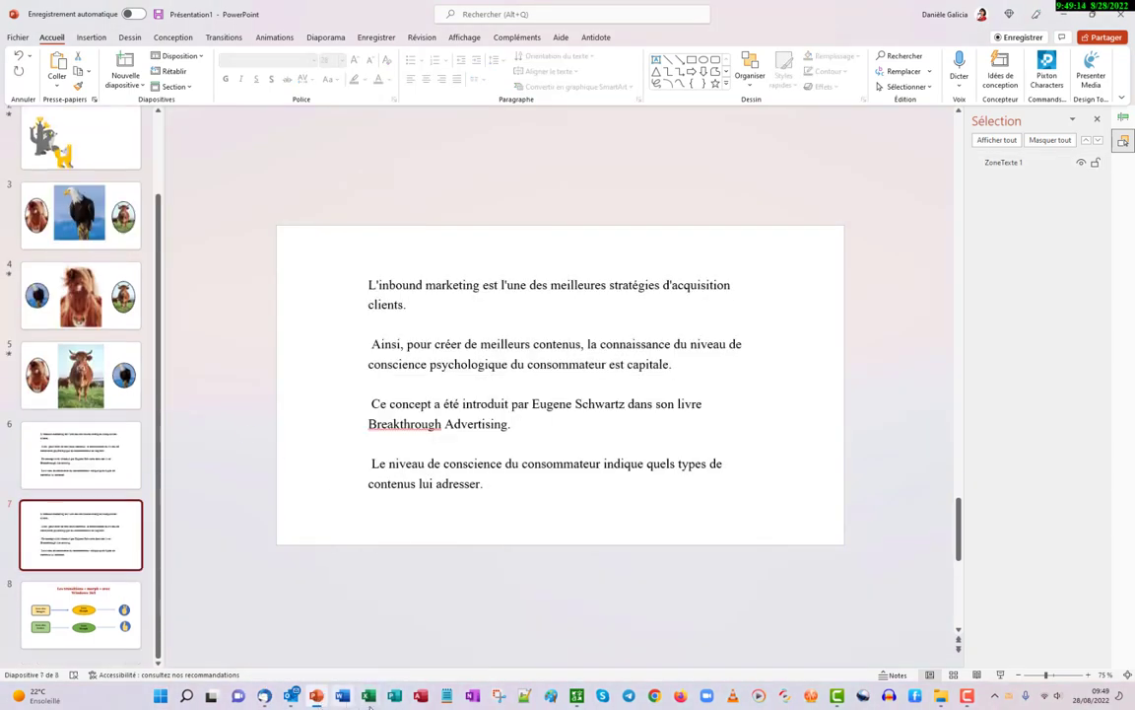
Step: Nudge the text box, then give the McDonald's slide a Morph transition morphing by Words
left_click_drag(512, 266, 505, 278)
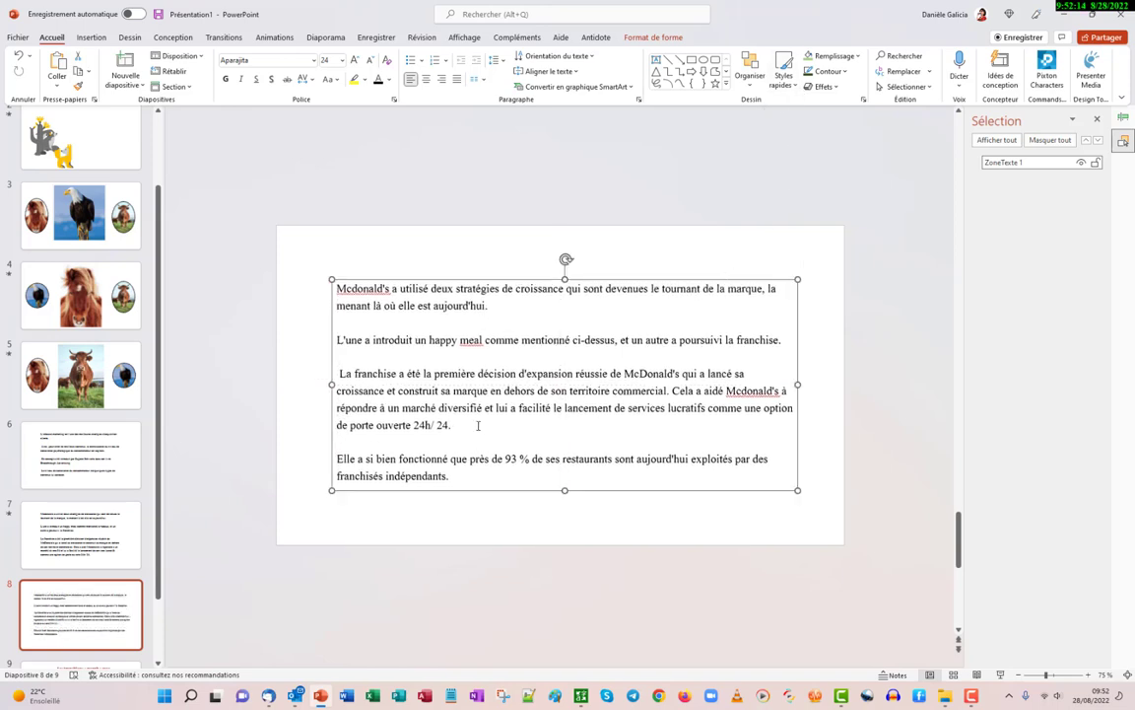
left_click(224, 38)
left_click(122, 71)
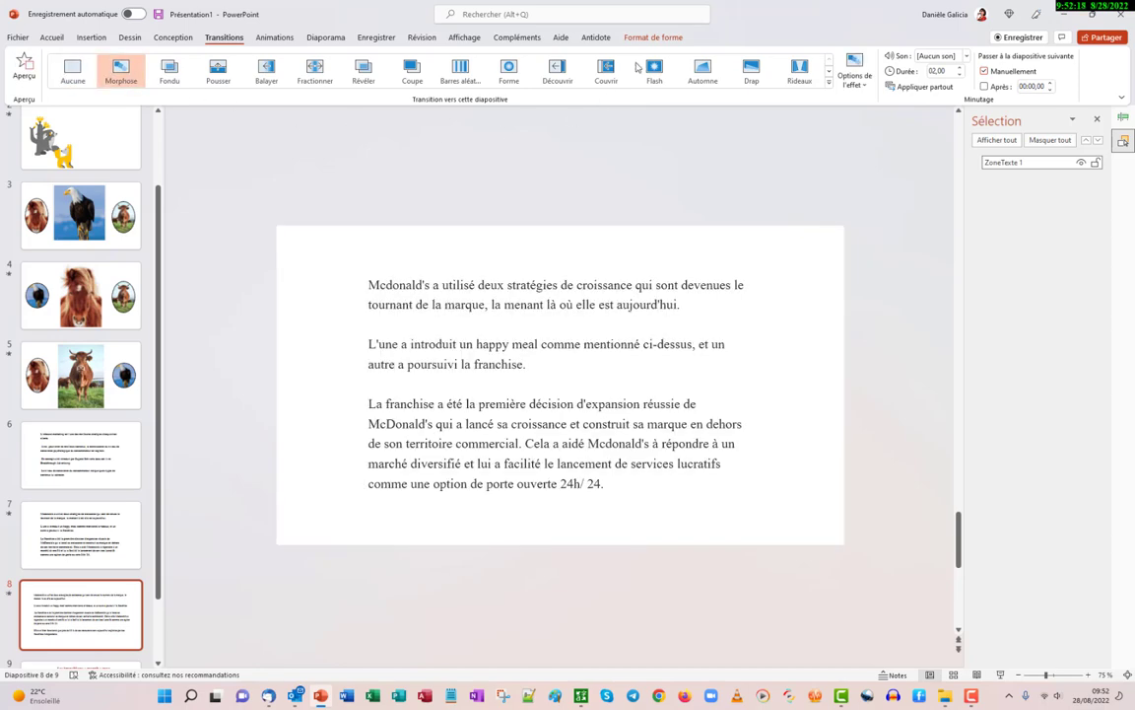
left_click(863, 87)
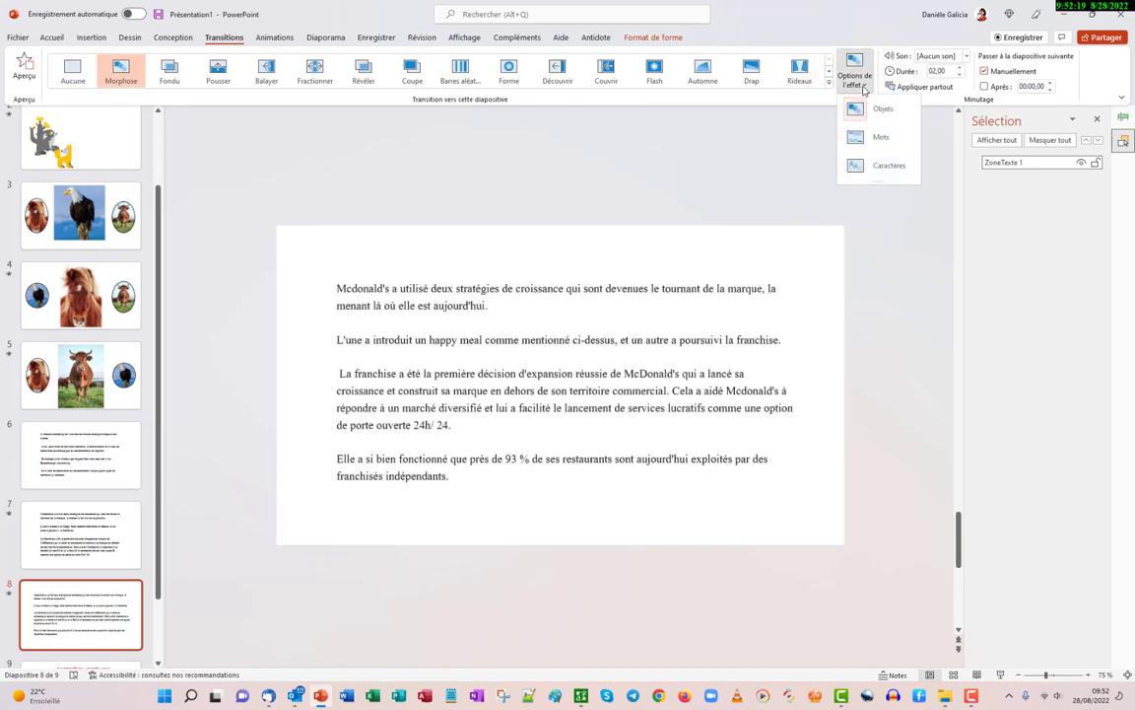
left_click(884, 165)
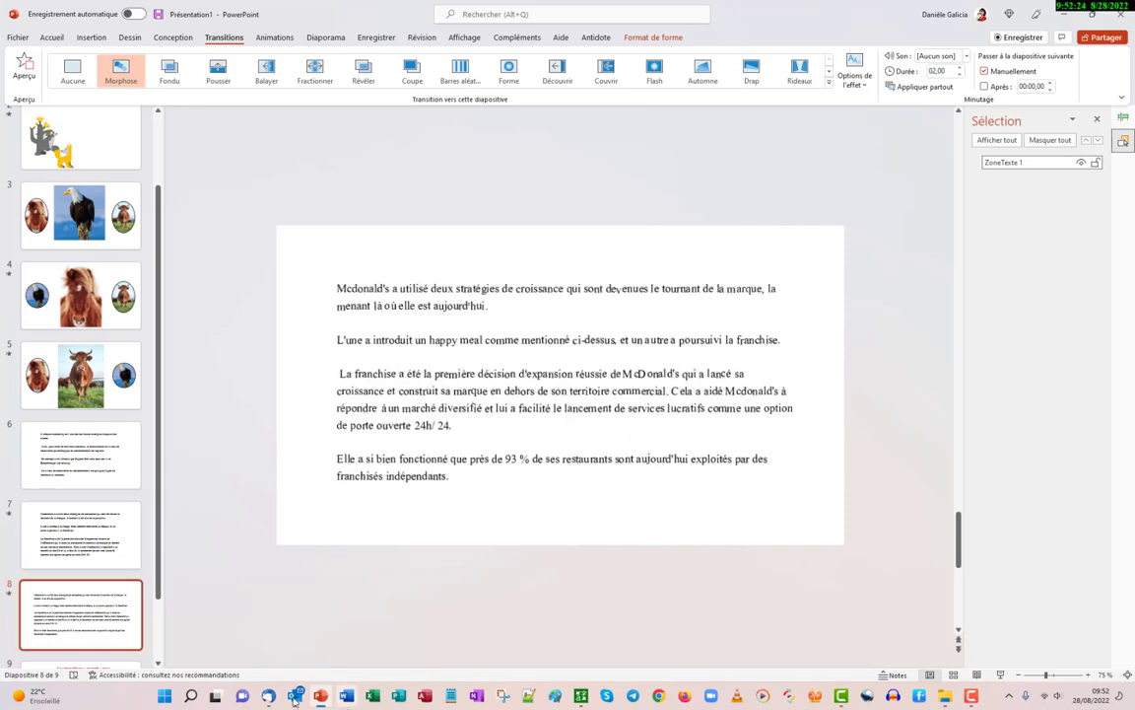
scroll(200, 598, "down", 1)
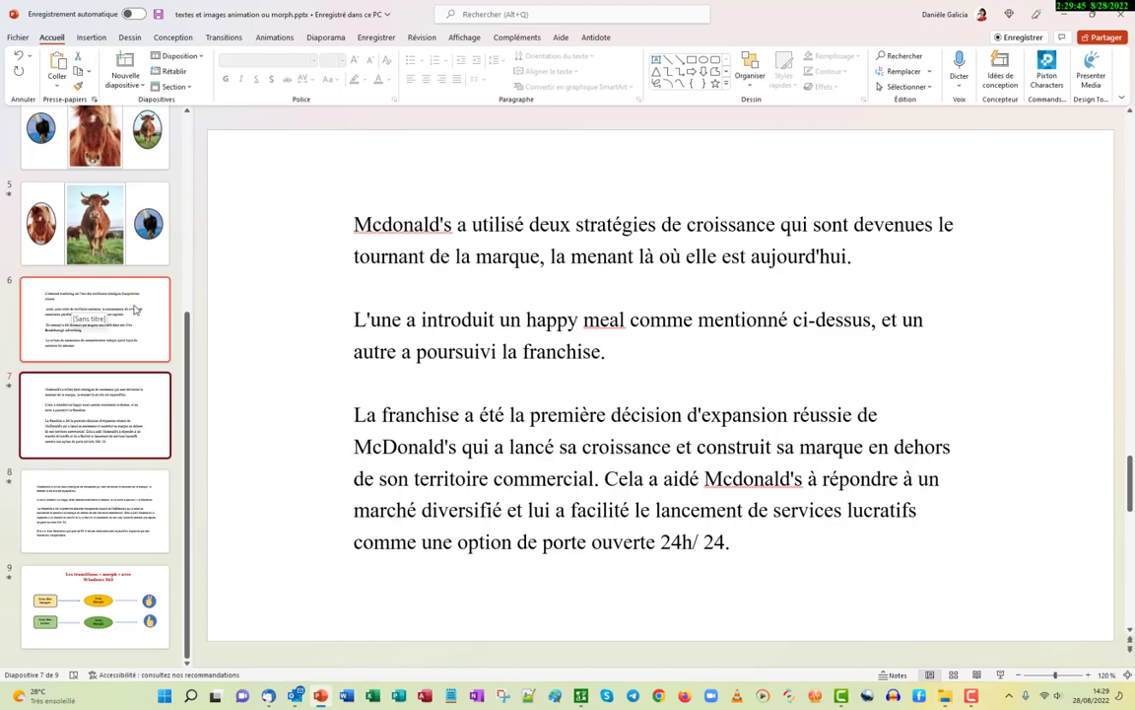
Step: Set slide 7's Morph transition effect option to Words
left_click(136, 310)
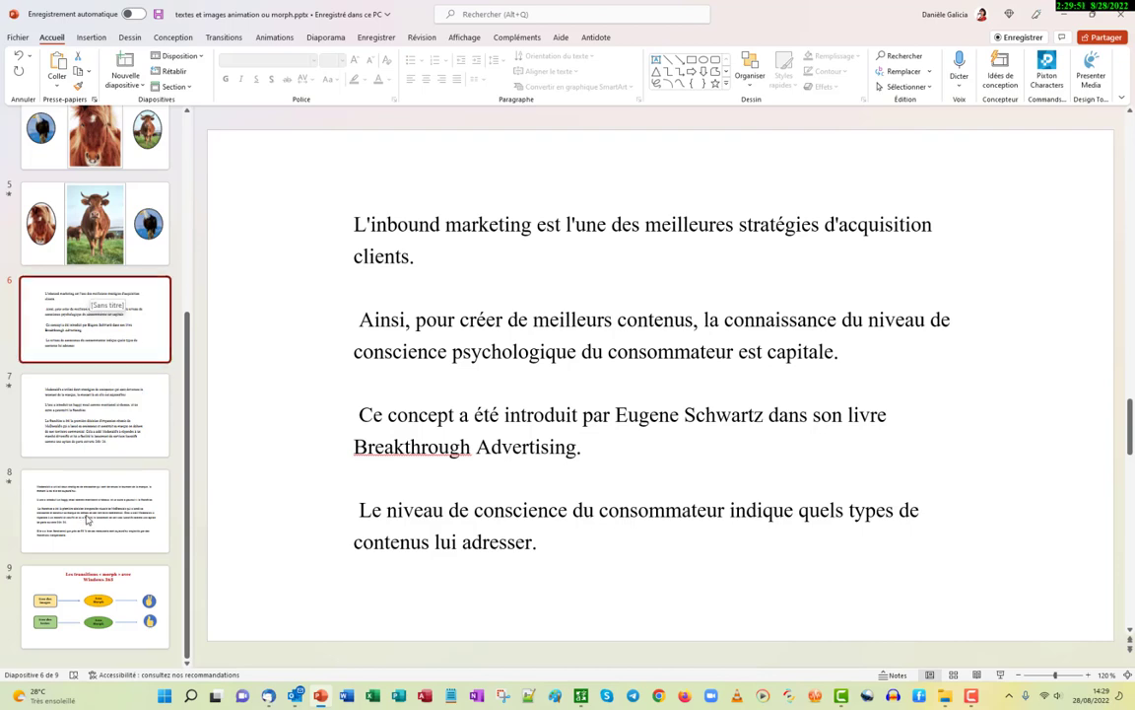
left_click(76, 429)
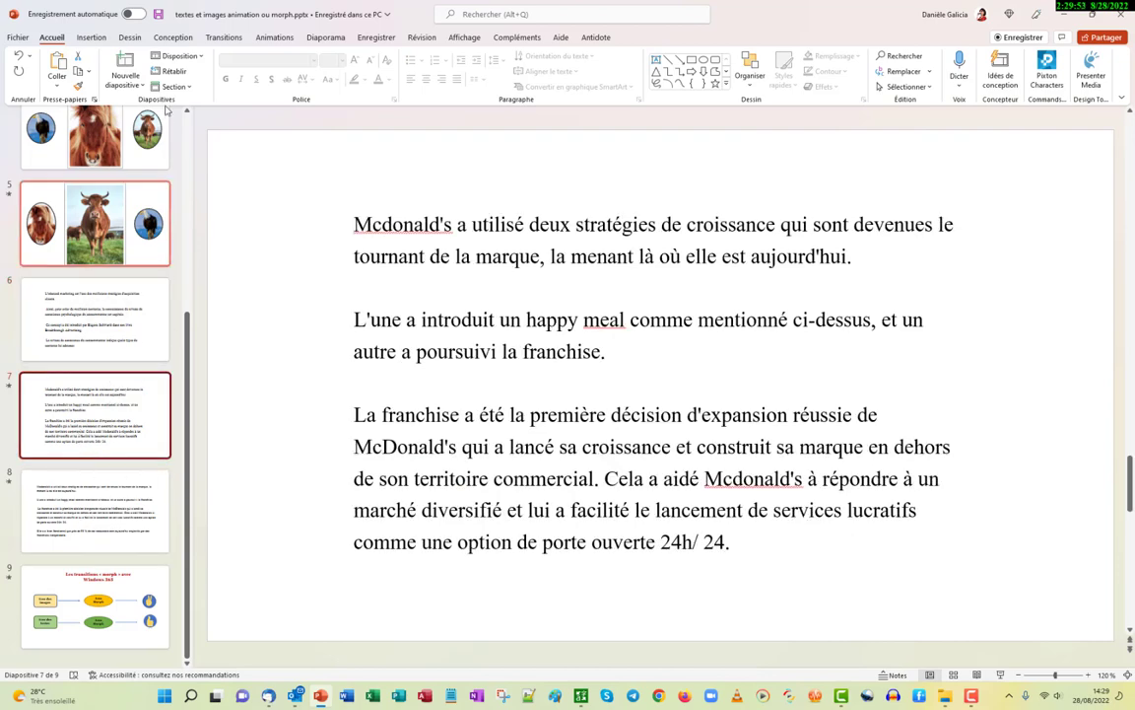
left_click(223, 37)
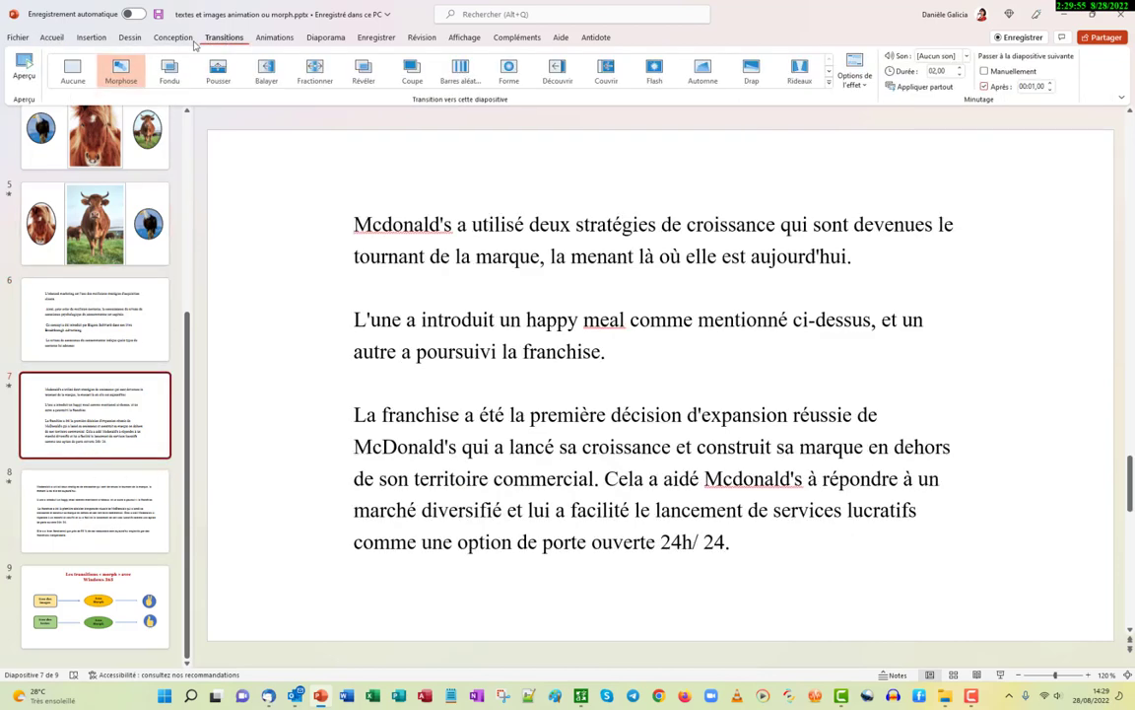
left_click(855, 78)
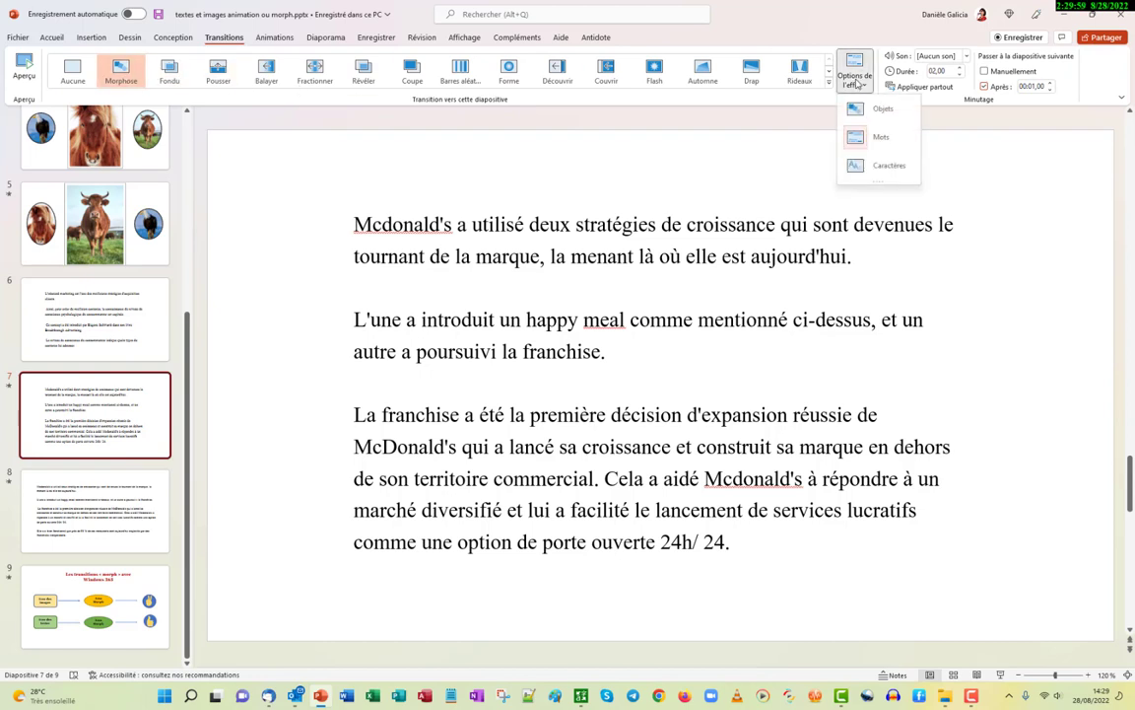
left_click(883, 138)
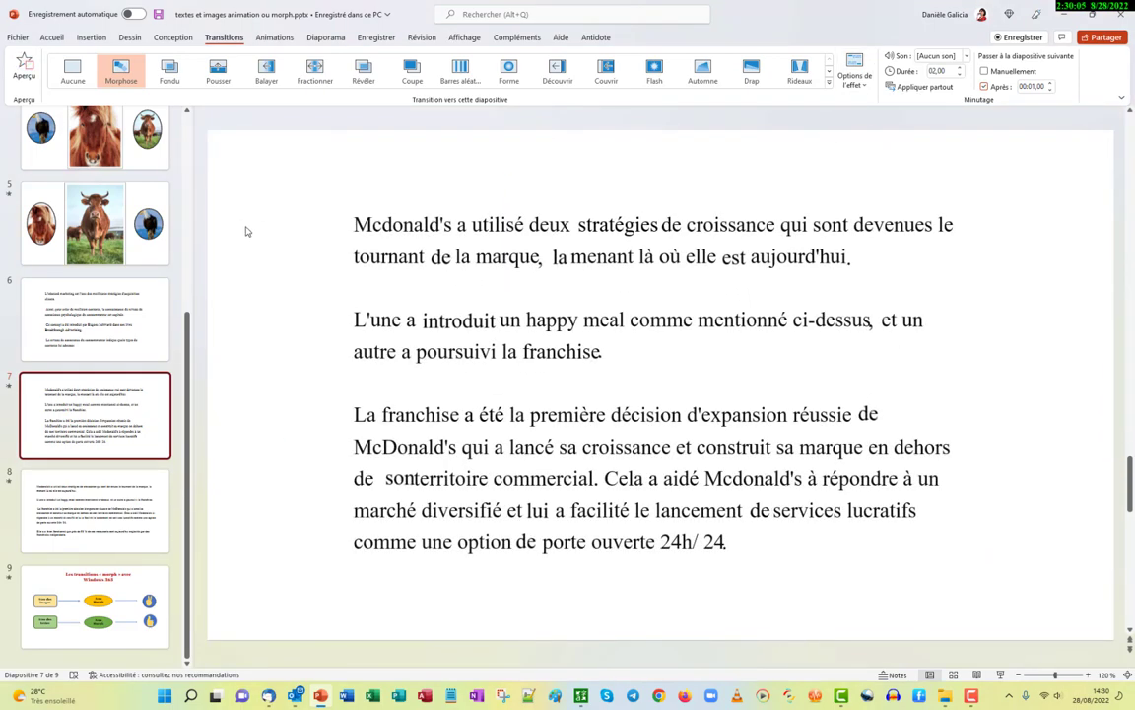
Step: Move through slides 6 and 8 to the Windows 365 diagram slide 9
left_click(71, 325)
left_click(67, 483)
left_click(59, 591)
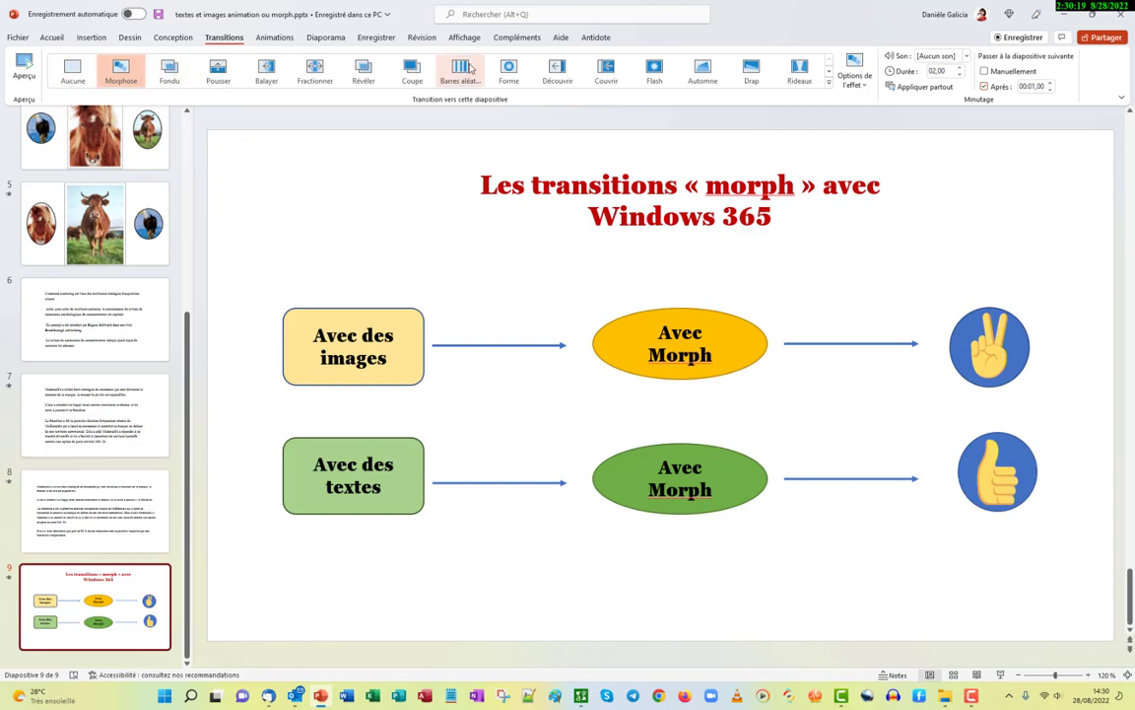
Step: Give slide 9 a Flash transition, then select the inbound marketing slide 6
left_click(654, 69)
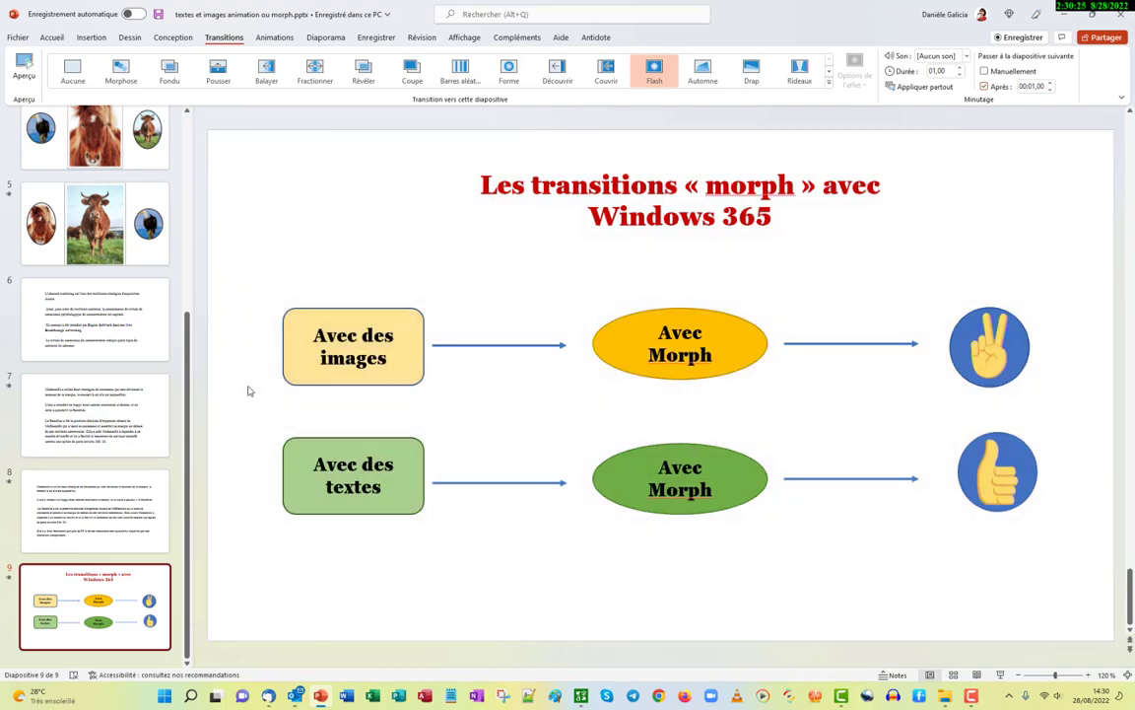
left_click(94, 320)
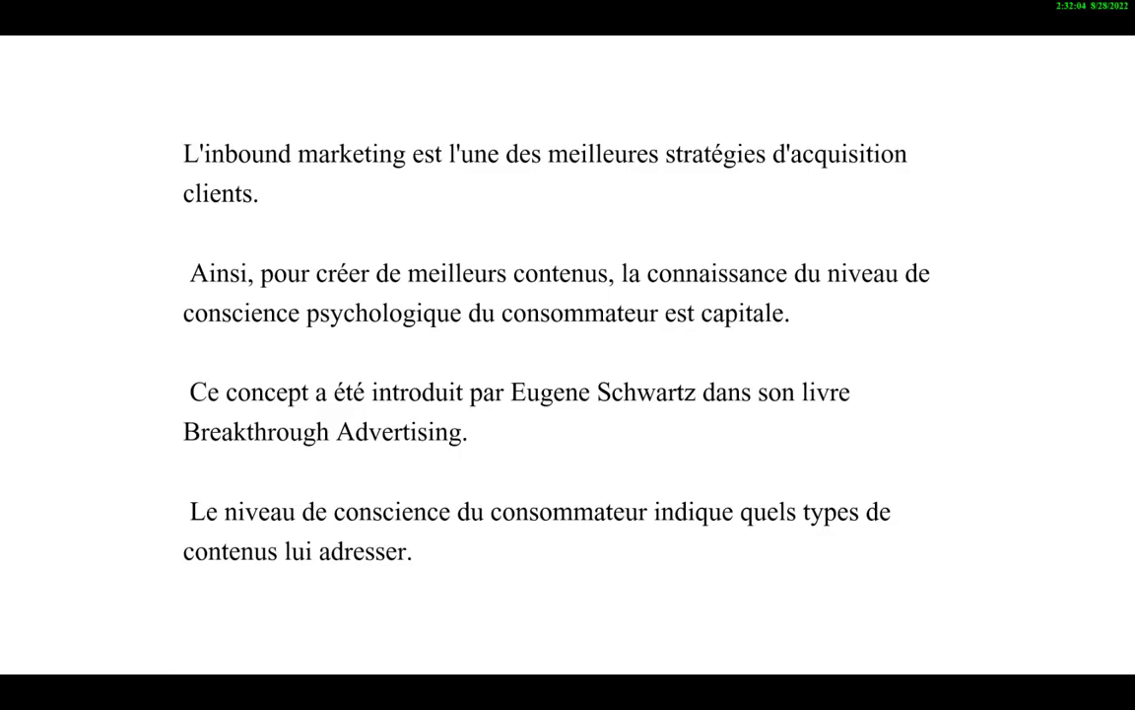
Step: Advance through the McDonald's text slides and Windows 365 diagram, then end the slideshow
key("Right")
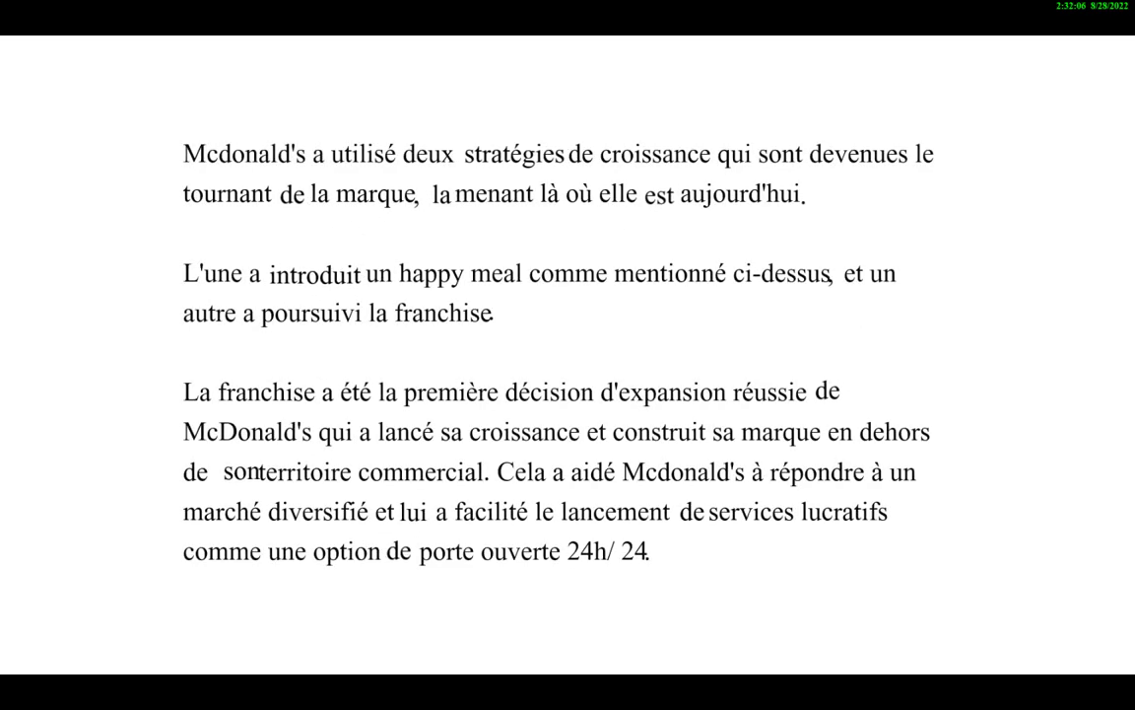
key("Right")
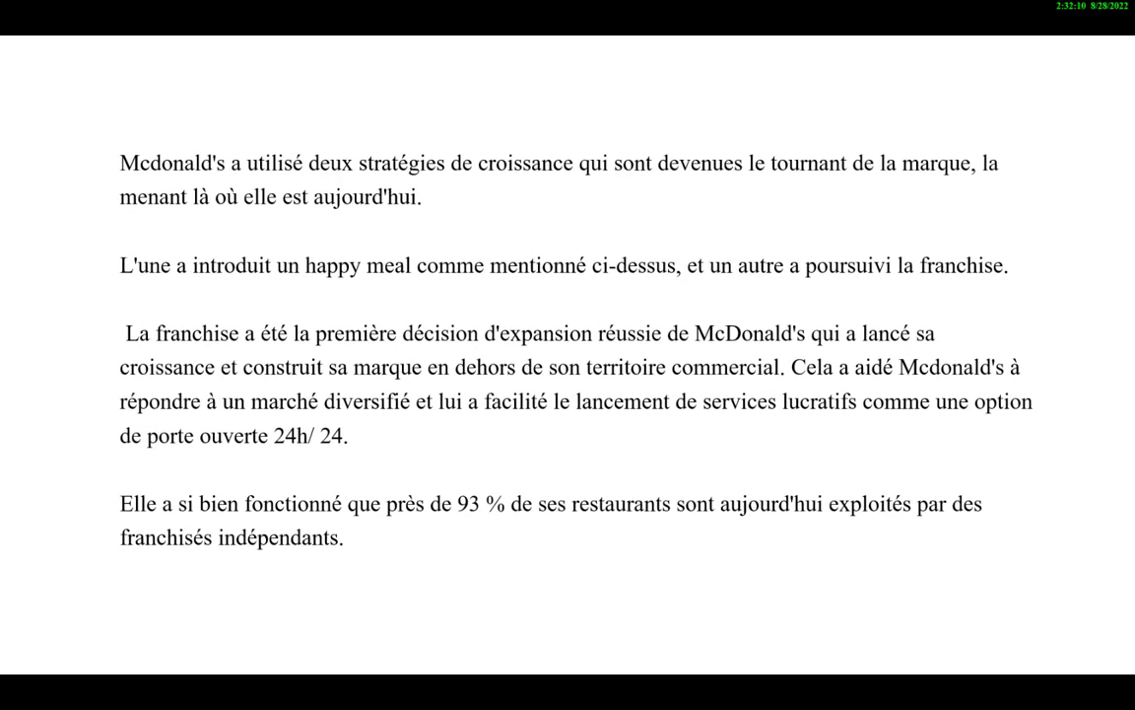
key("Right")
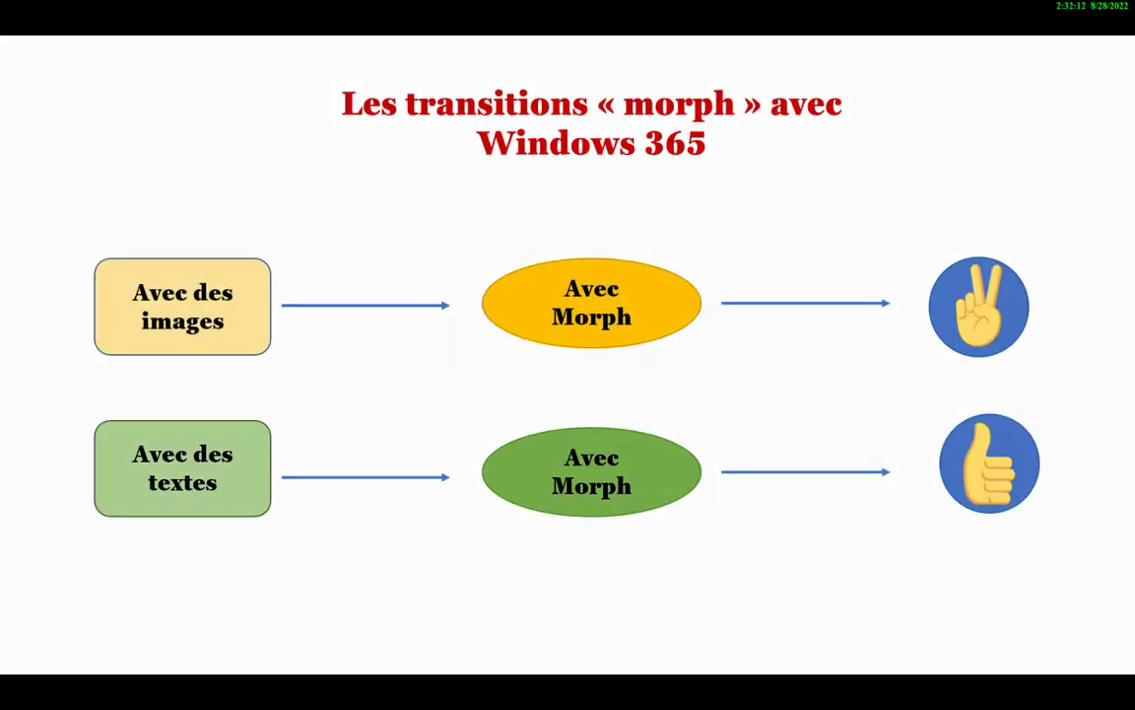
key("Right")
key("Right")
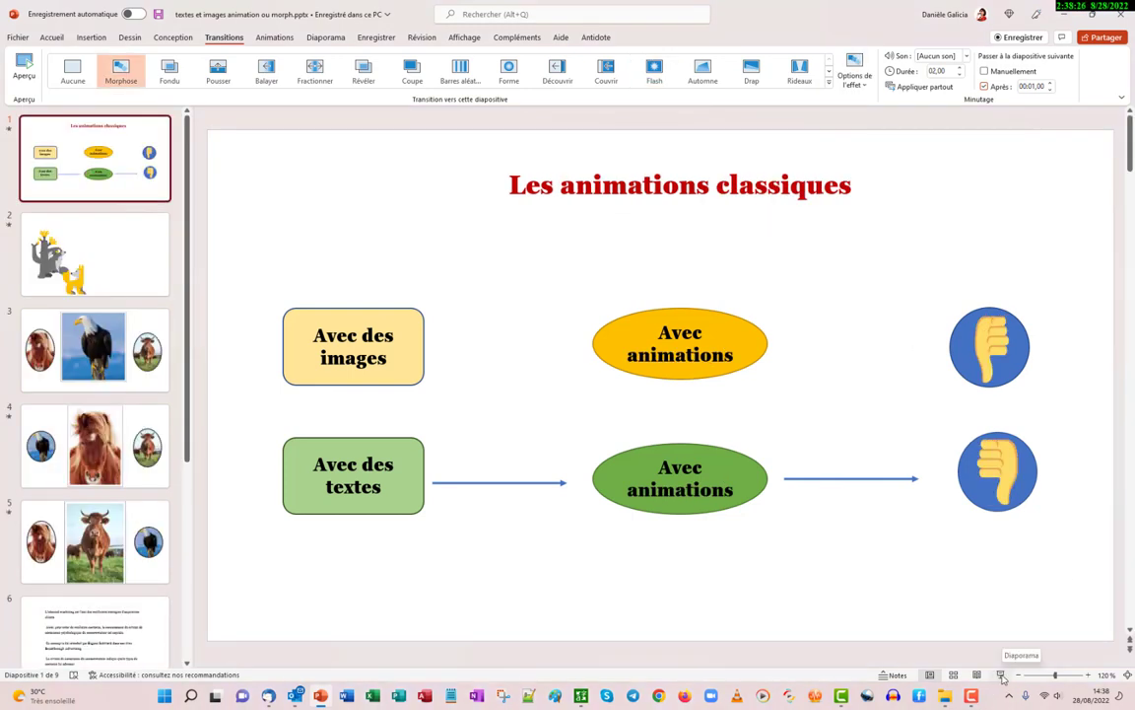
Step: Present the whole deck from the first slide, then exit with Escape
left_click(1001, 676)
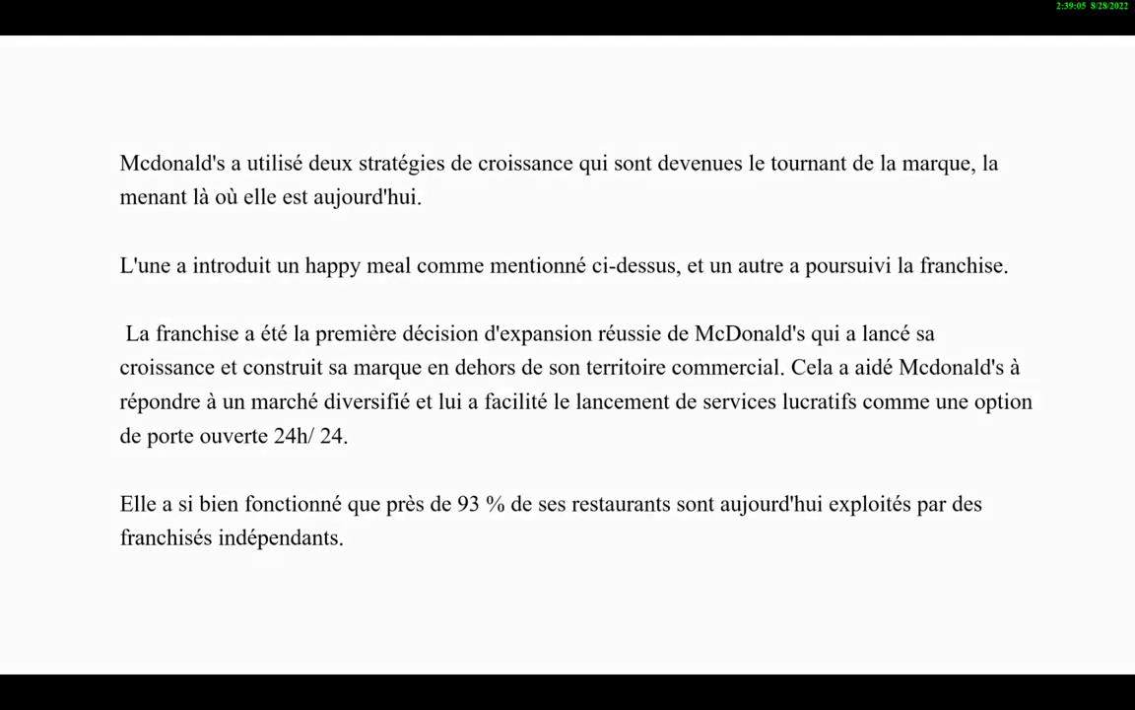
key("Escape")
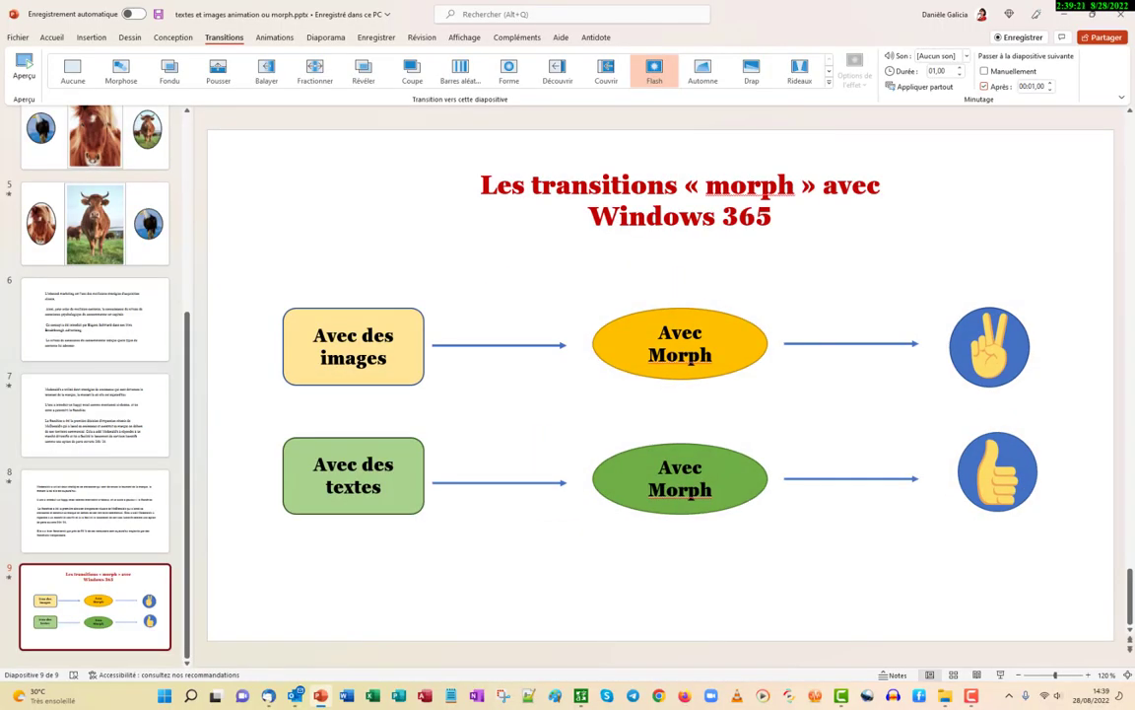